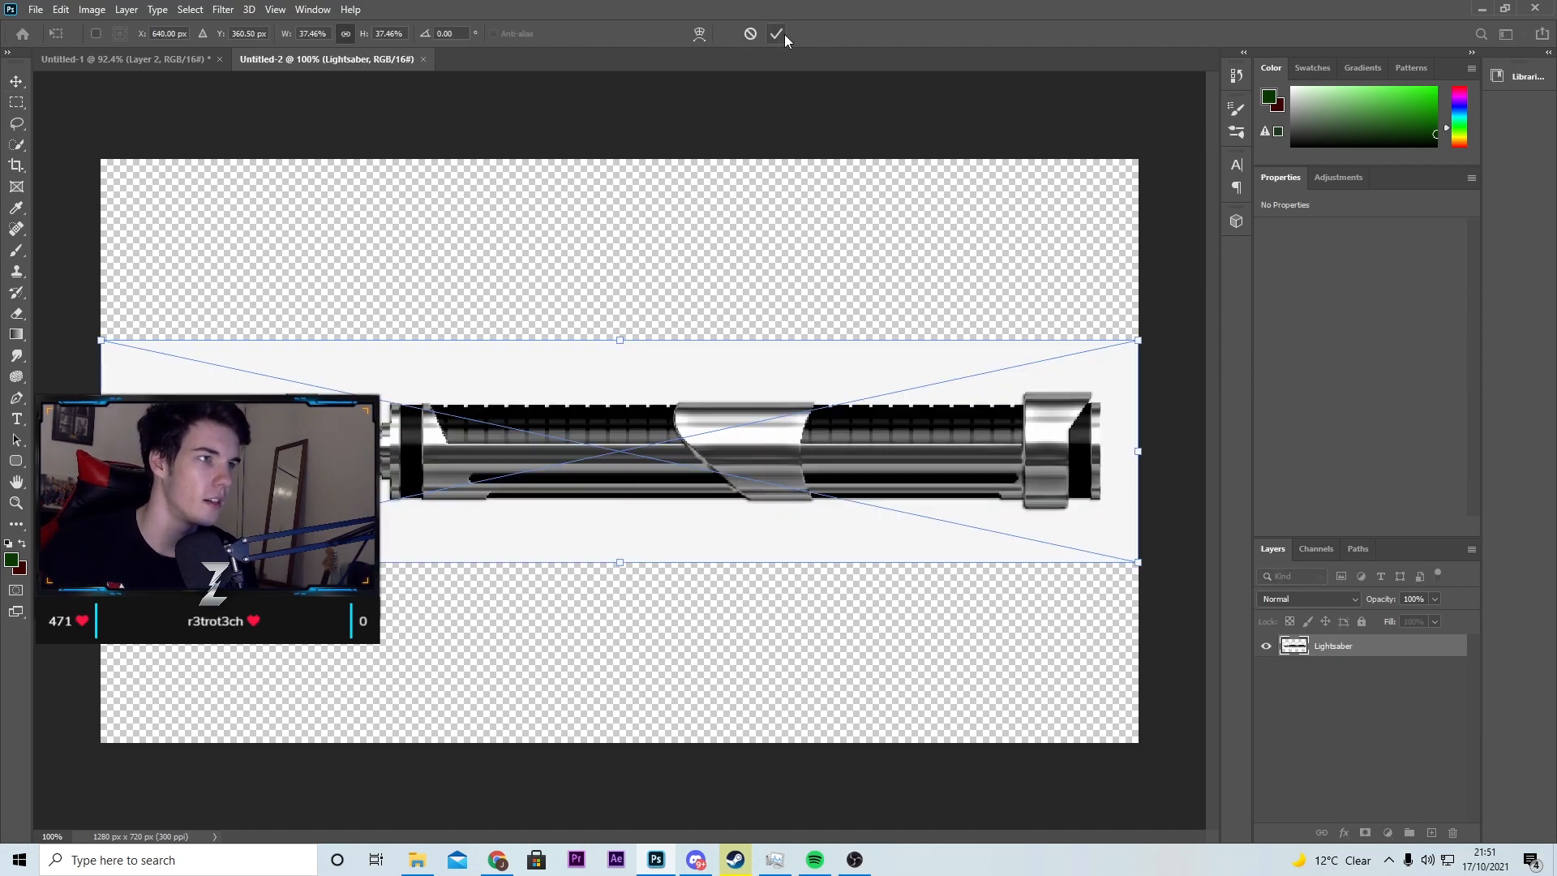
# Step: Commit the placed lightsaber image and remove its white background with the Magic Eraser
pyautogui.click(780, 35)
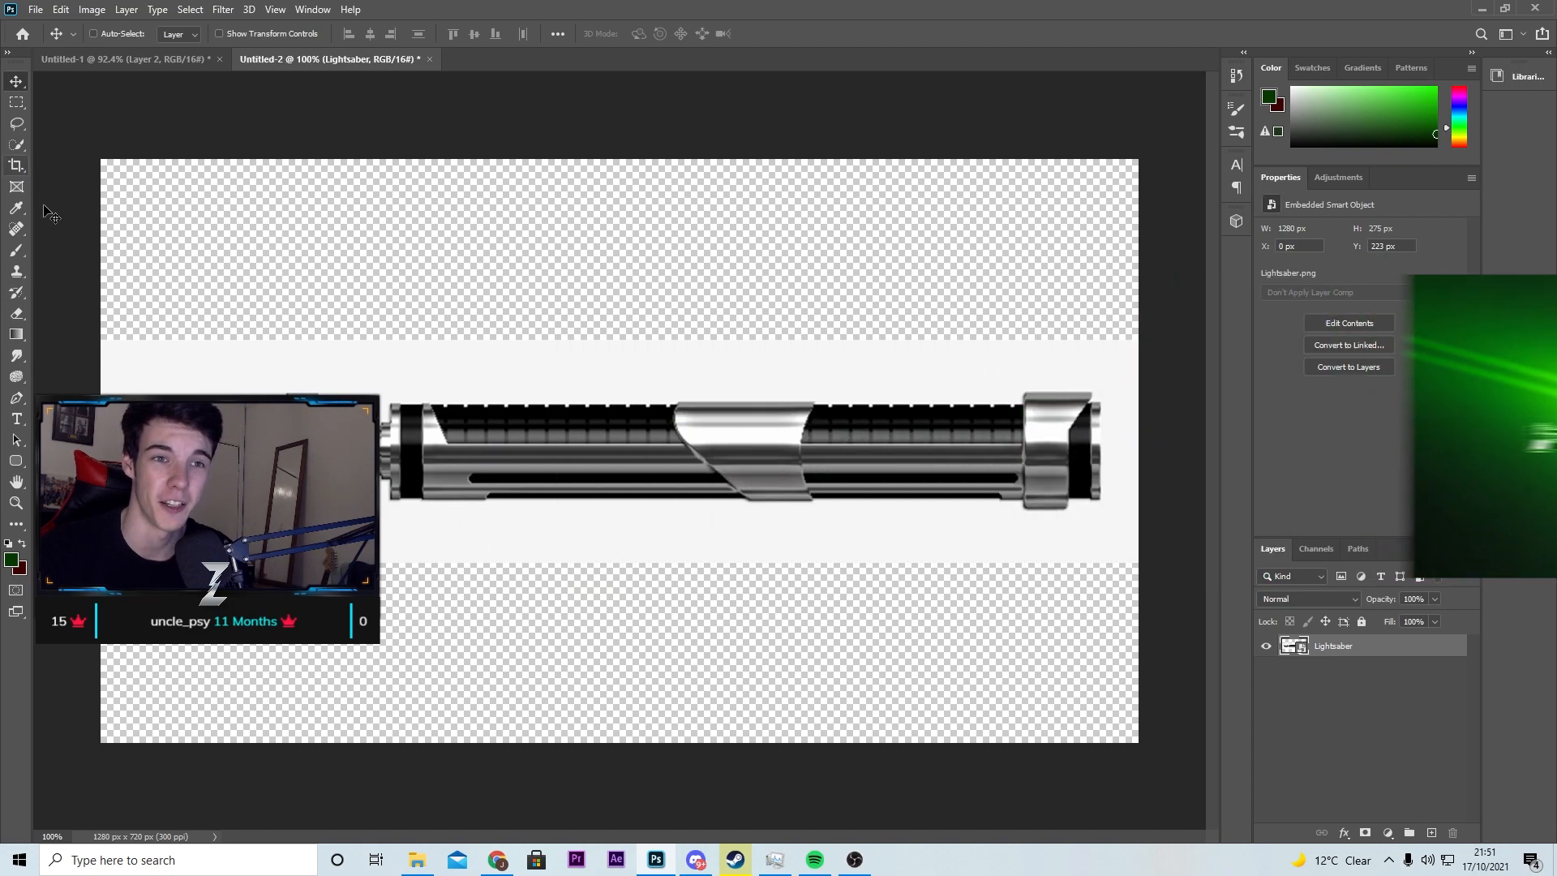
pyautogui.click(16, 313)
pyautogui.rightClick(16, 313)
pyautogui.click(81, 345)
pyautogui.click(498, 428)
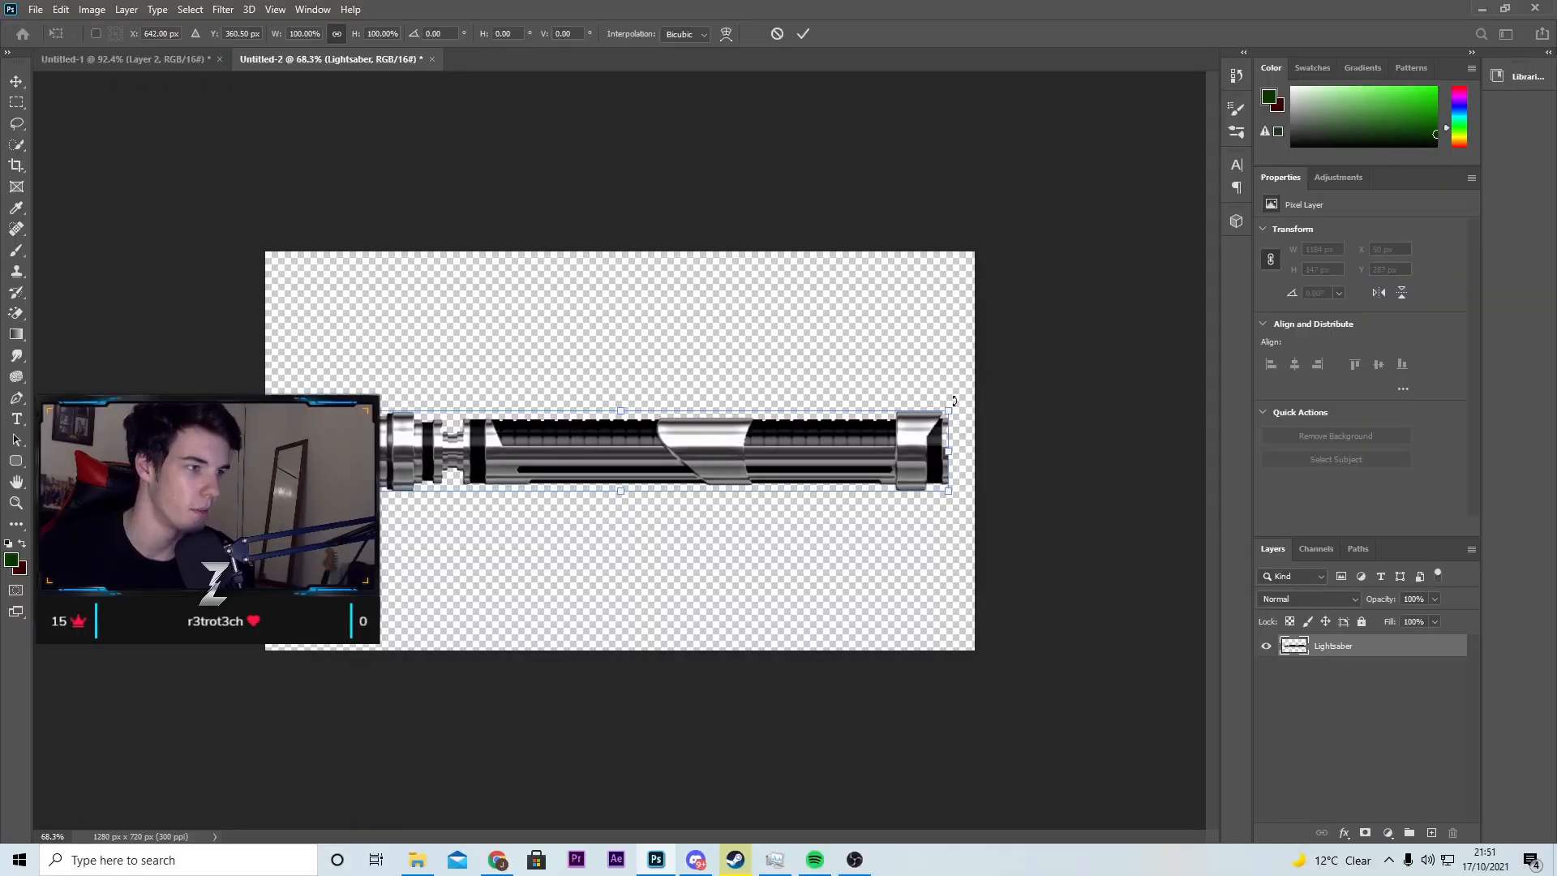
# Step: Rotate the lightsaber hilt upright and scale it to about 30 × 252 px, centred in the canvas's lower half
pyautogui.moveTo(948, 411); pyautogui.dragTo(424, 532)
pyautogui.moveTo(434, 441); pyautogui.dragTo(626, 560)
pyautogui.click(803, 33)
pyautogui.hotkey('ctrl', '0')
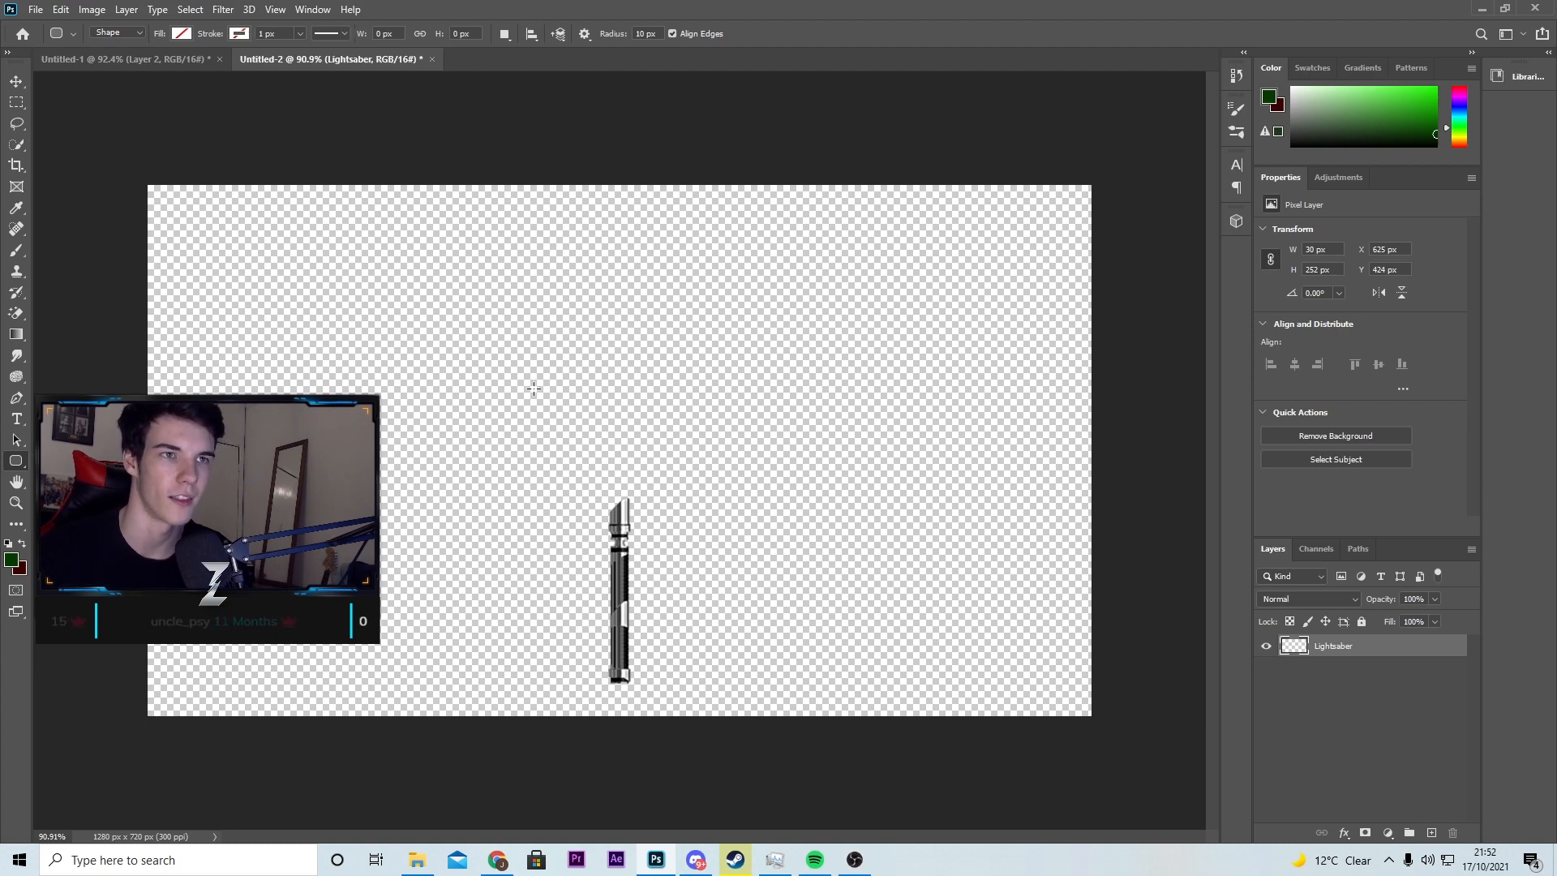
# Step: Draw a rounded rectangle about 19 × 577 px for the blade, running from the canvas's top edge down over the hilt
pyautogui.moveTo(601, 184); pyautogui.dragTo(615, 606)
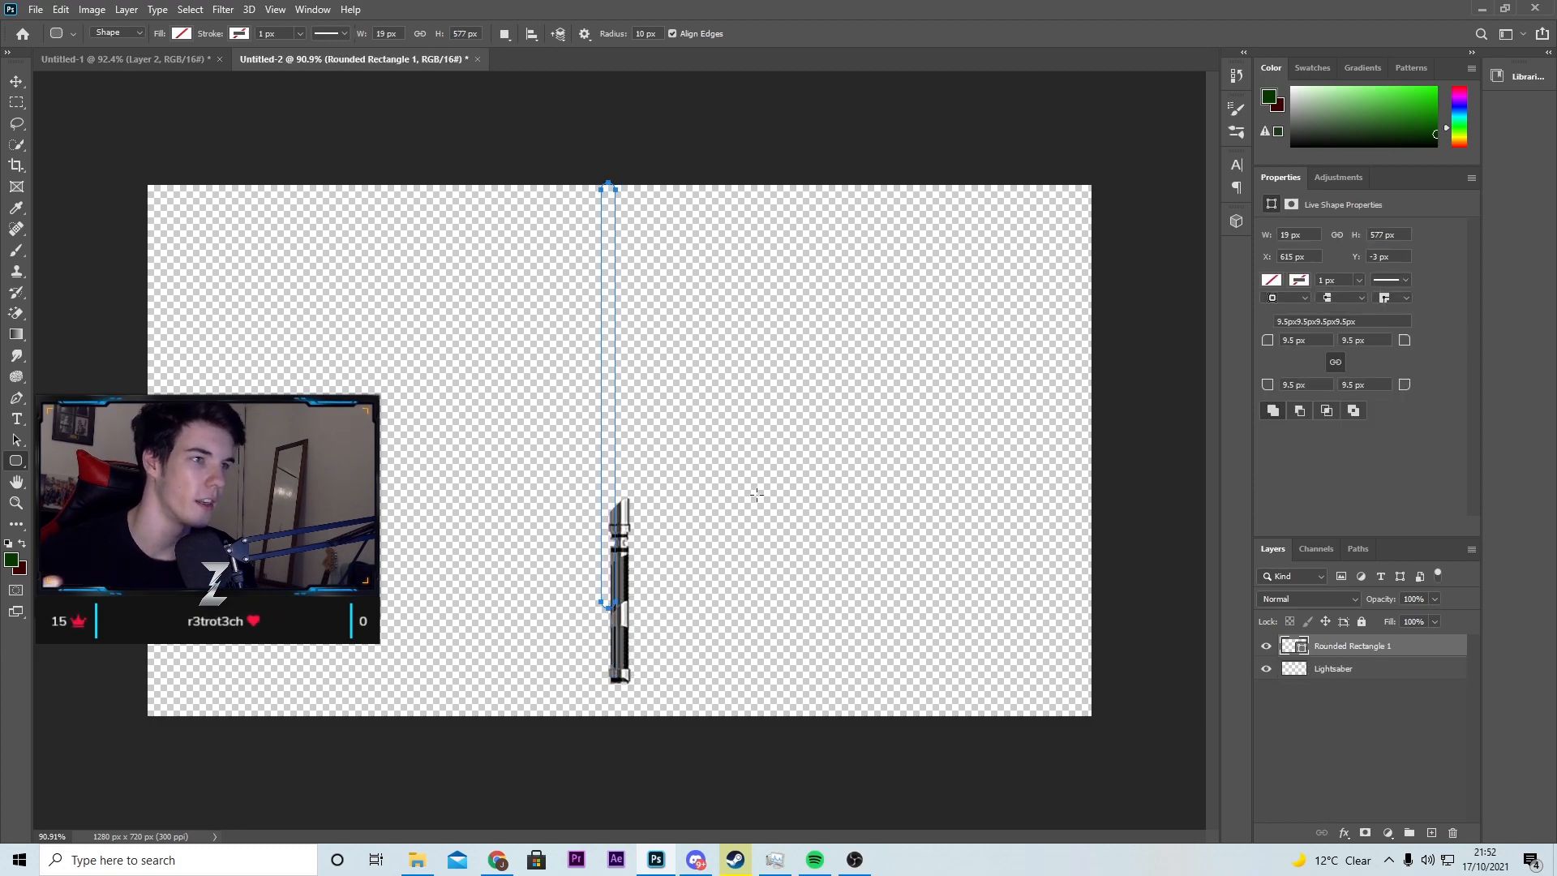
pyautogui.click(16, 83)
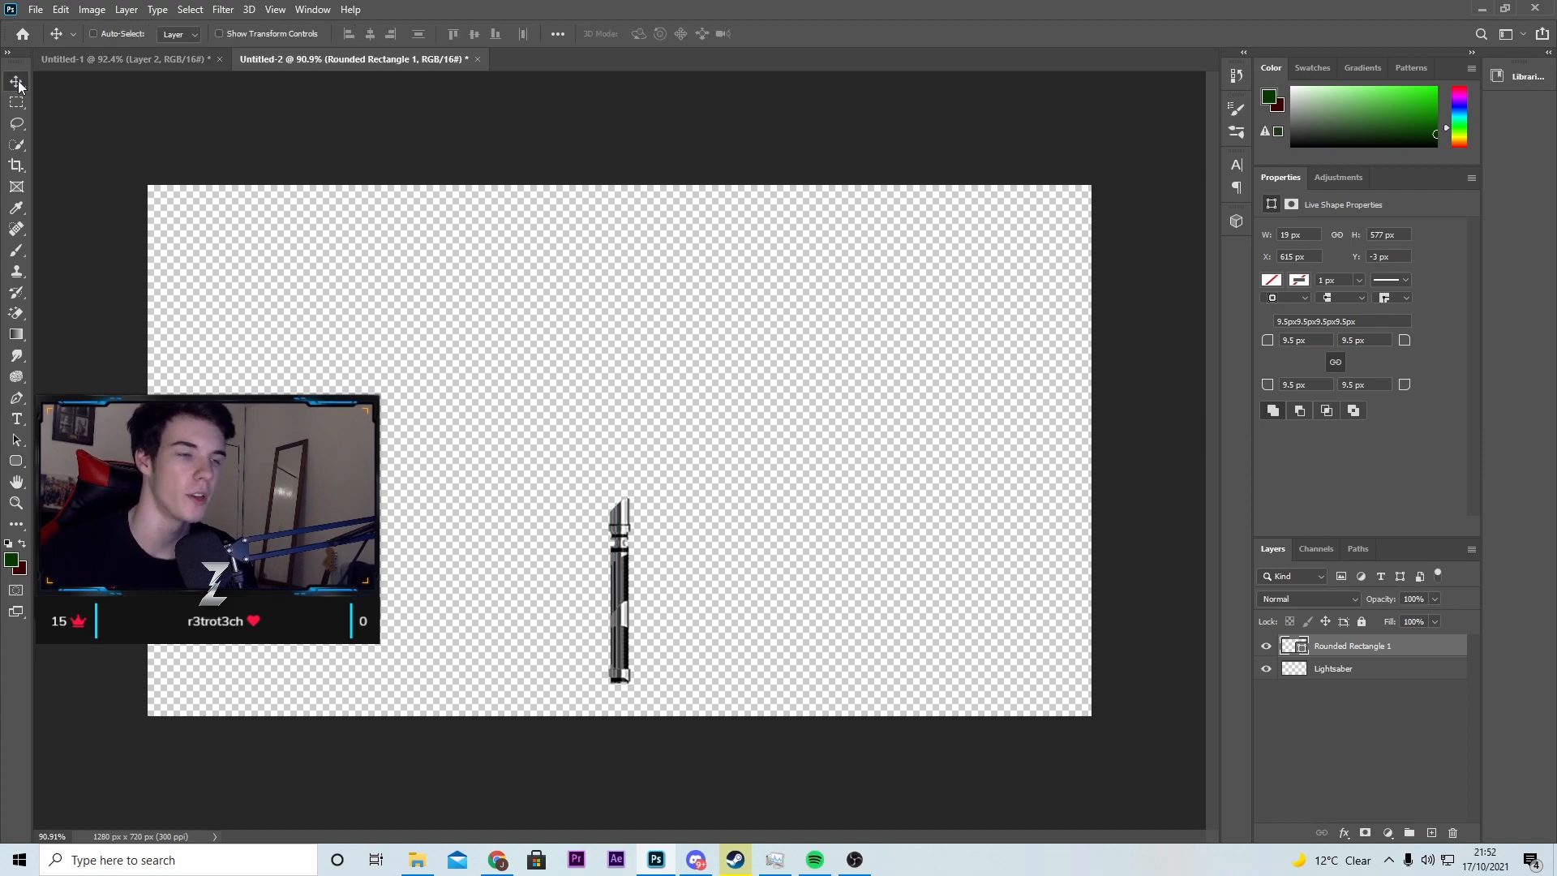
pyautogui.press('u')
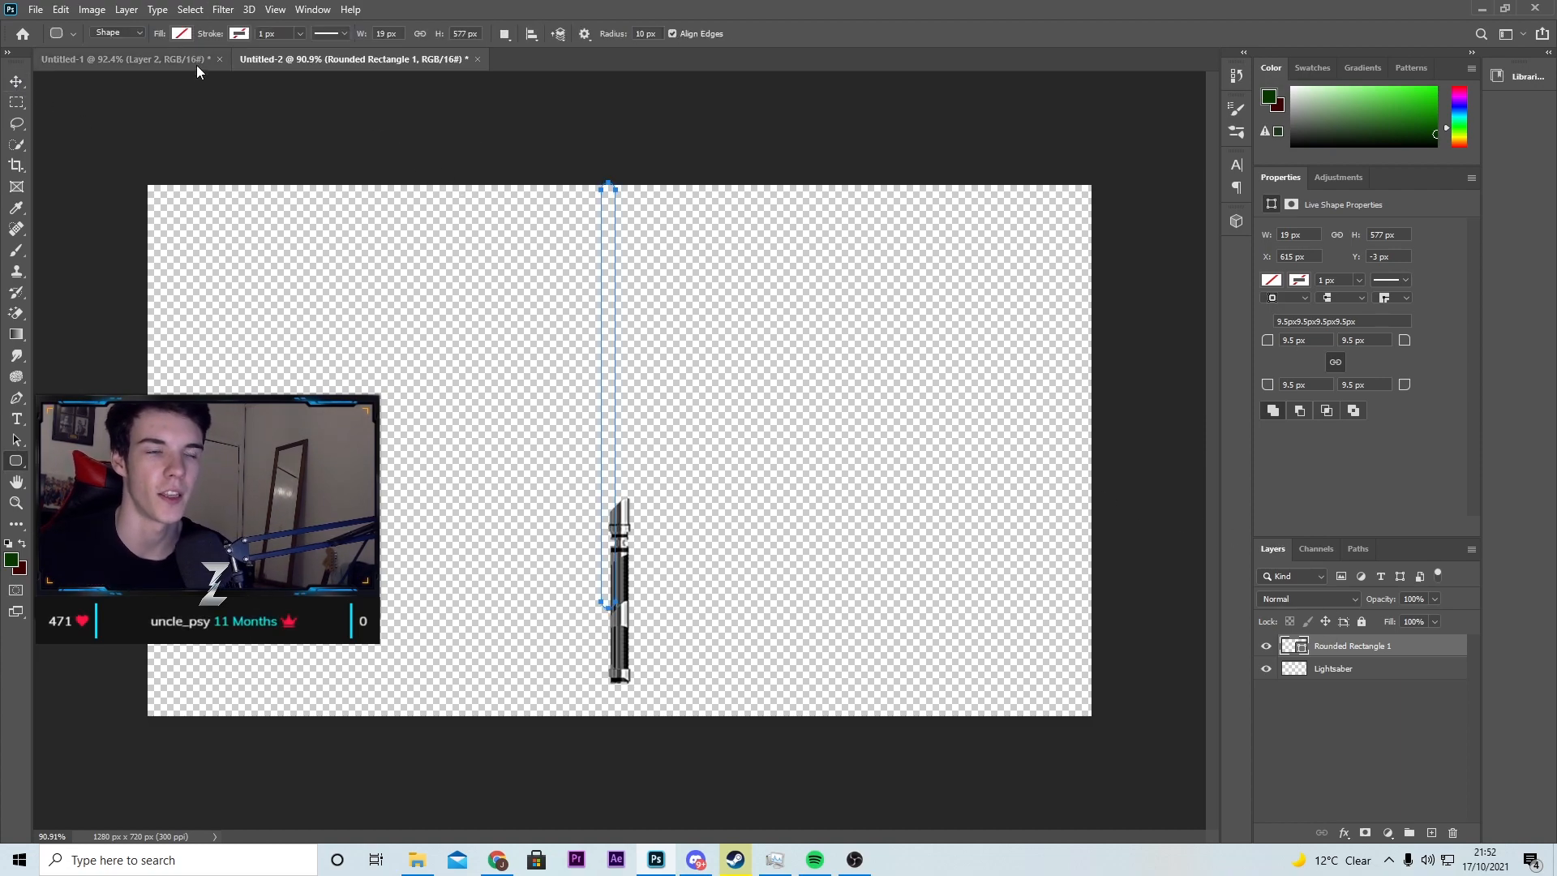
# Step: Set the rounded rectangle's fill colour to white, ffffff
pyautogui.click(181, 34)
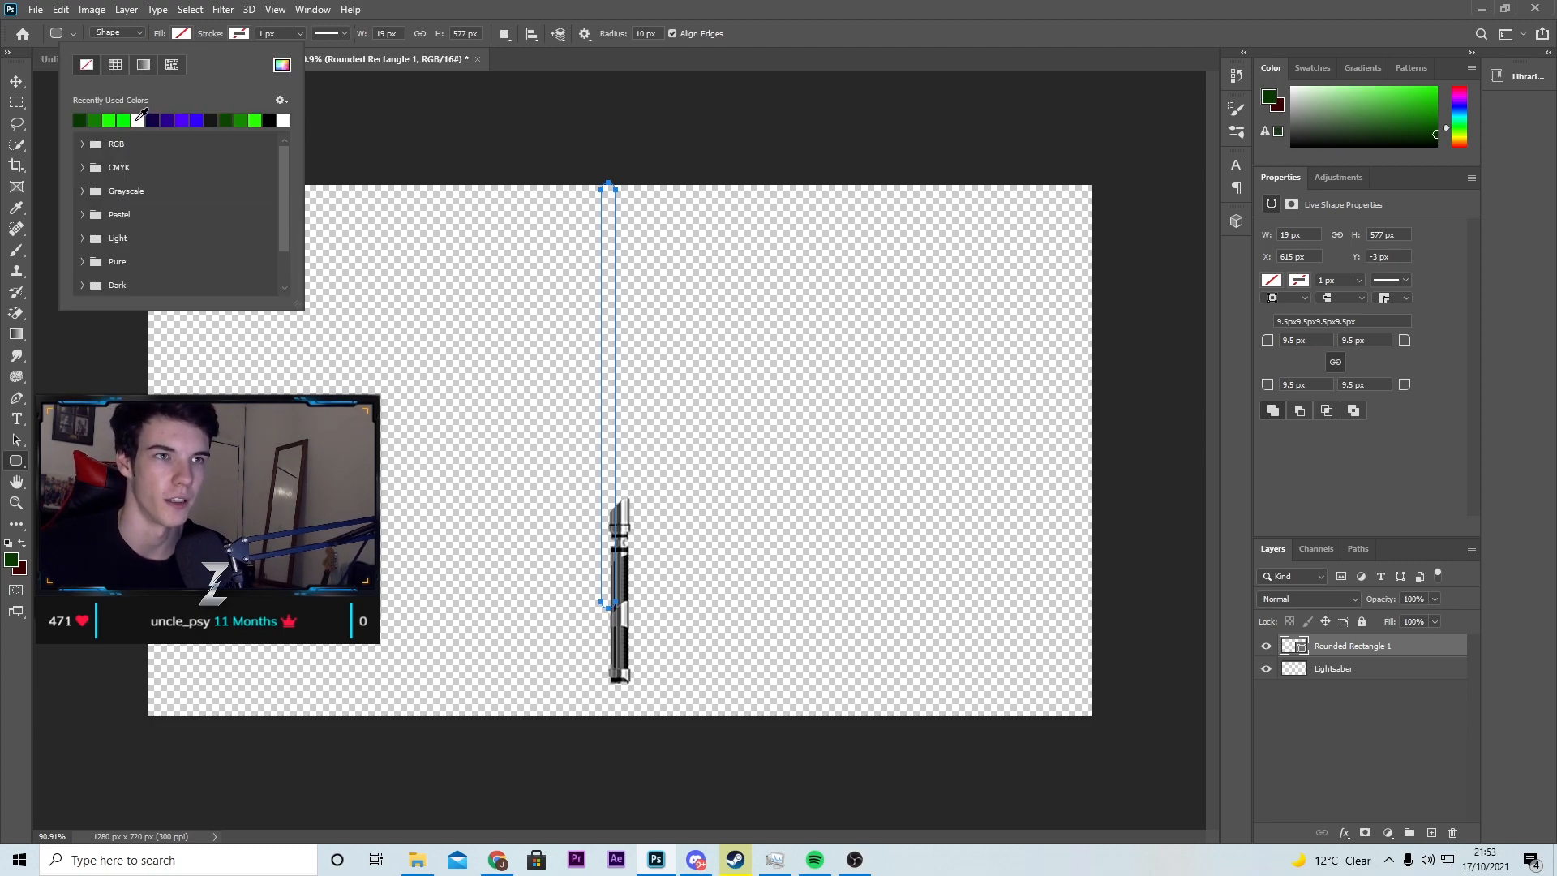
pyautogui.click(282, 66)
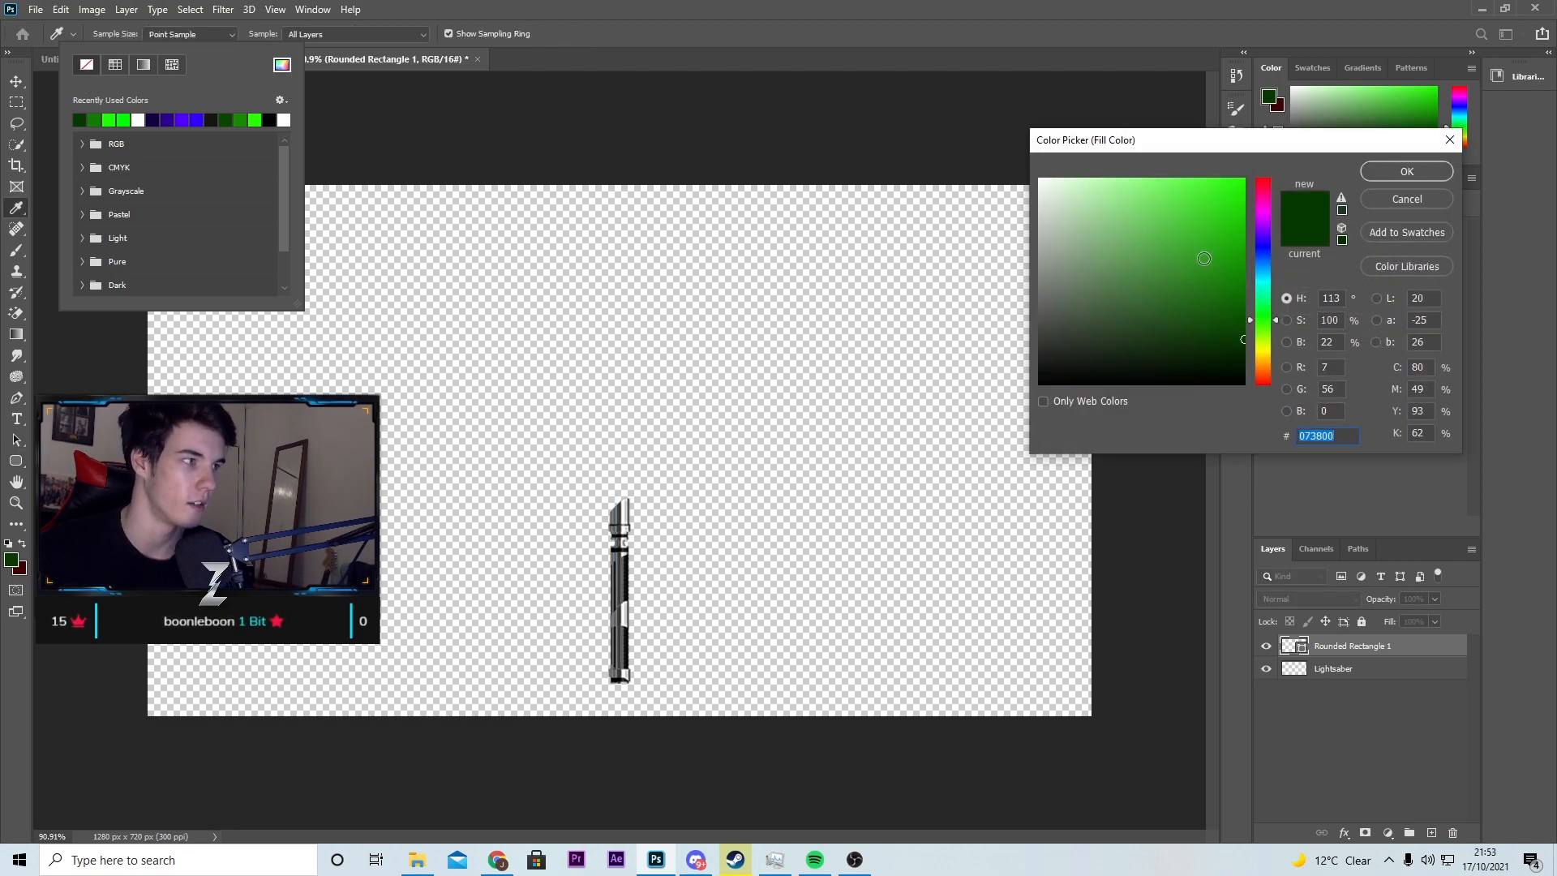
pyautogui.write('ffffff')
pyautogui.click(1407, 172)
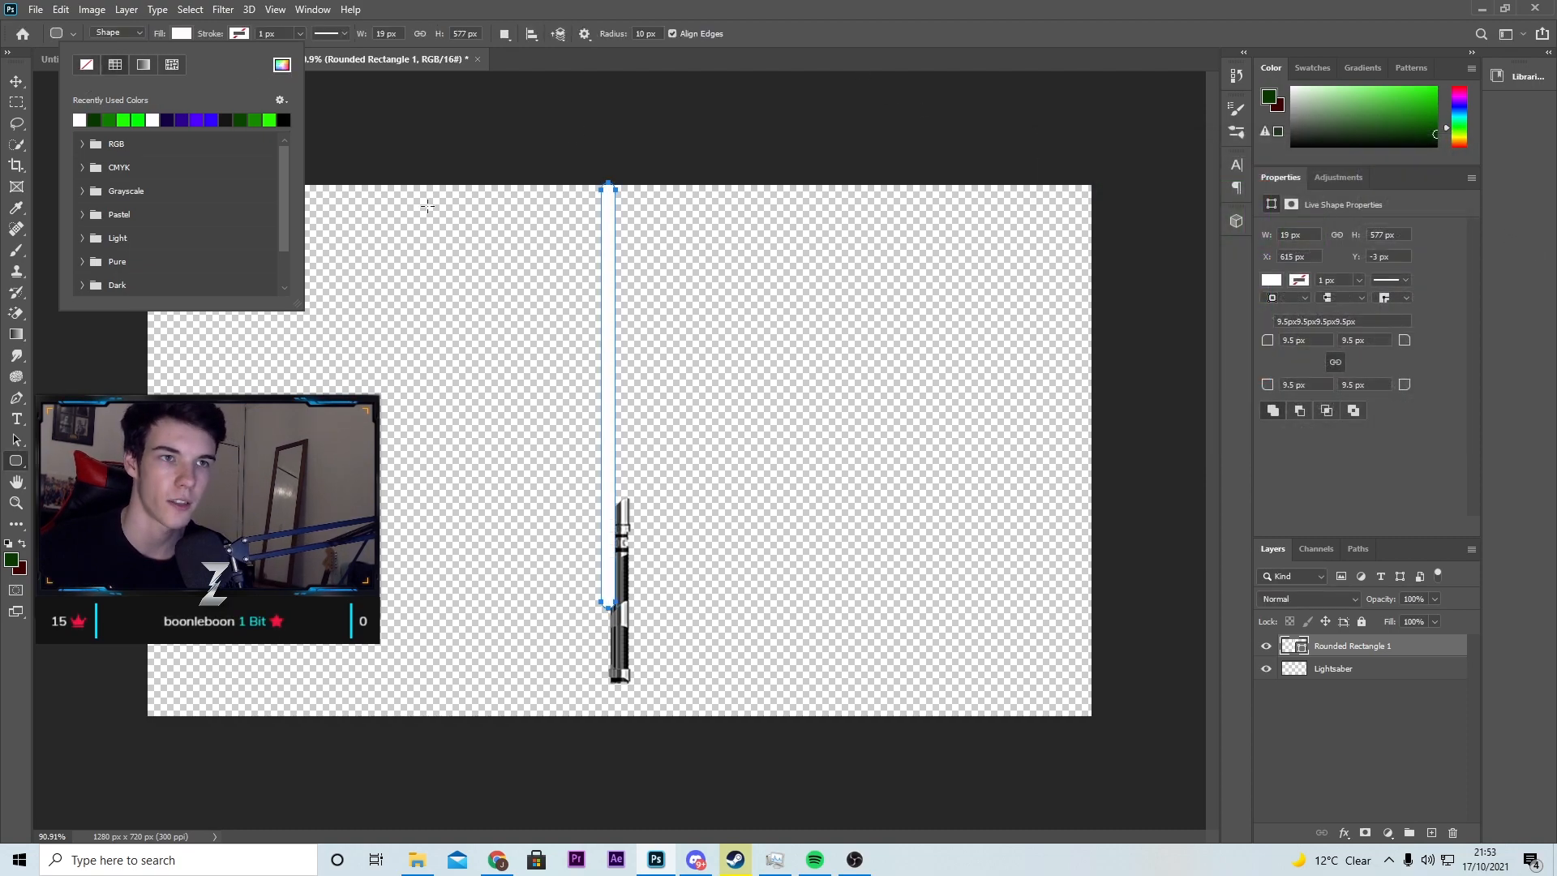
pyautogui.press('Return')
# Step: Move the blade's layer beneath the Lightsaber layer and shift the blade horizontally to centre it on the hilt
pyautogui.click(16, 81)
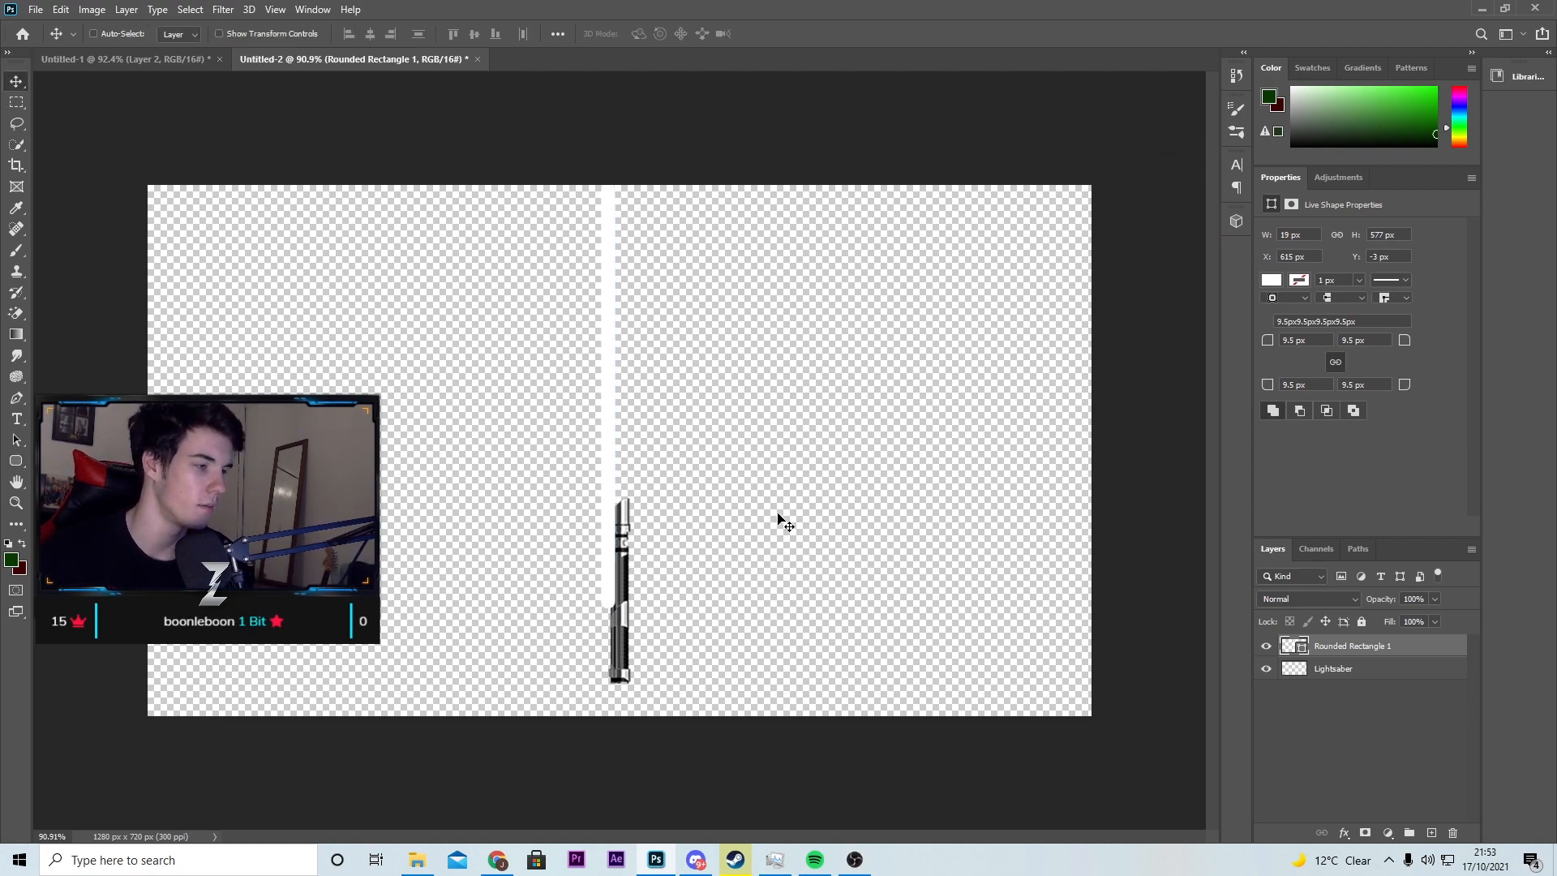
pyautogui.moveTo(1346, 649); pyautogui.dragTo(1342, 682)
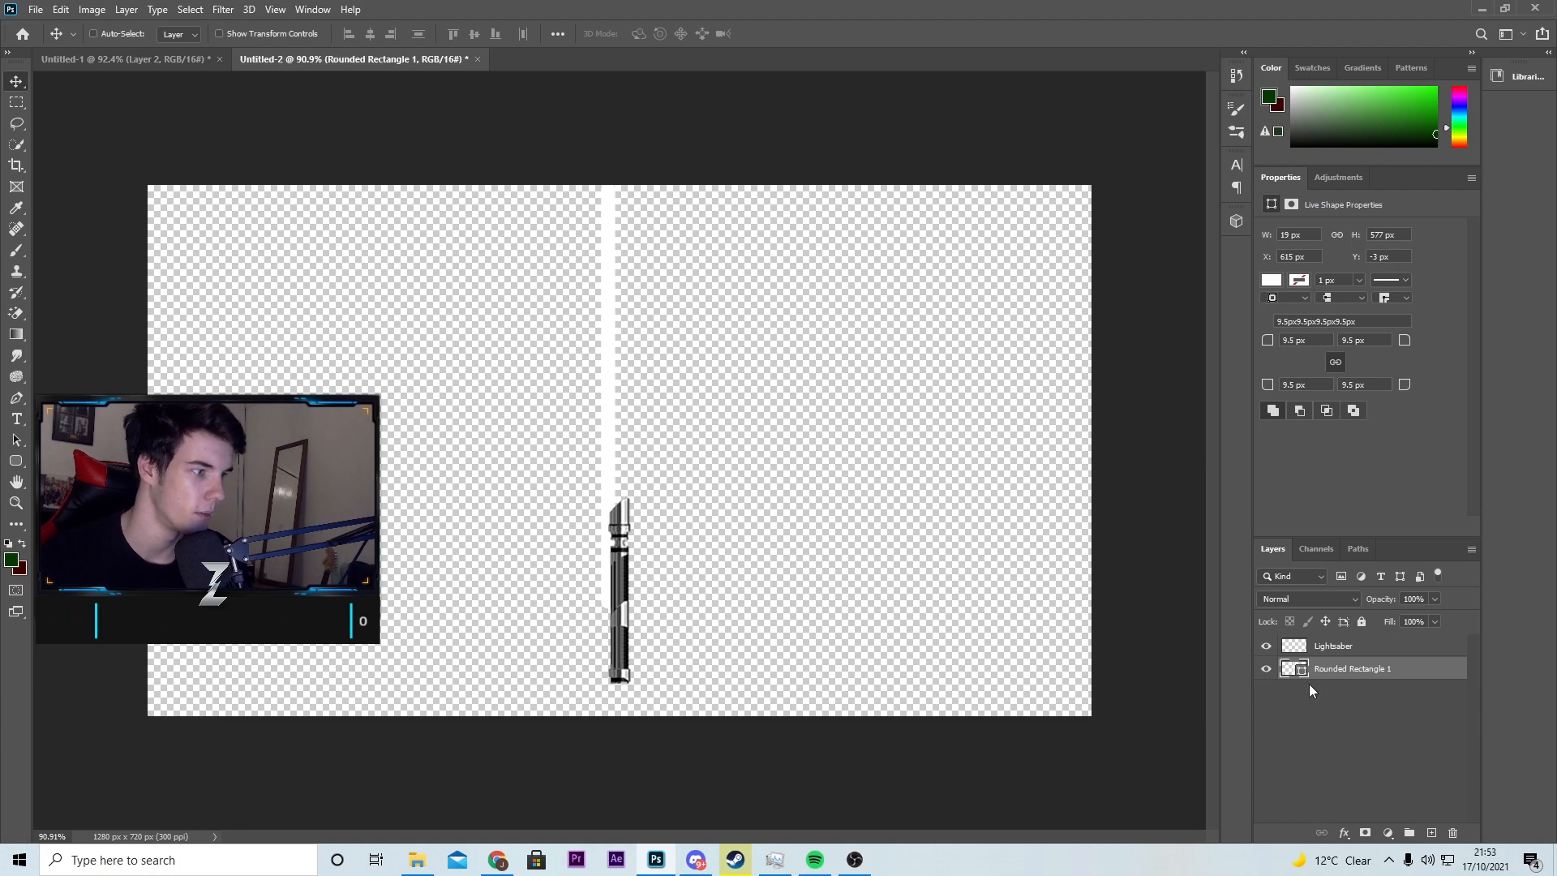
pyautogui.click(1346, 648)
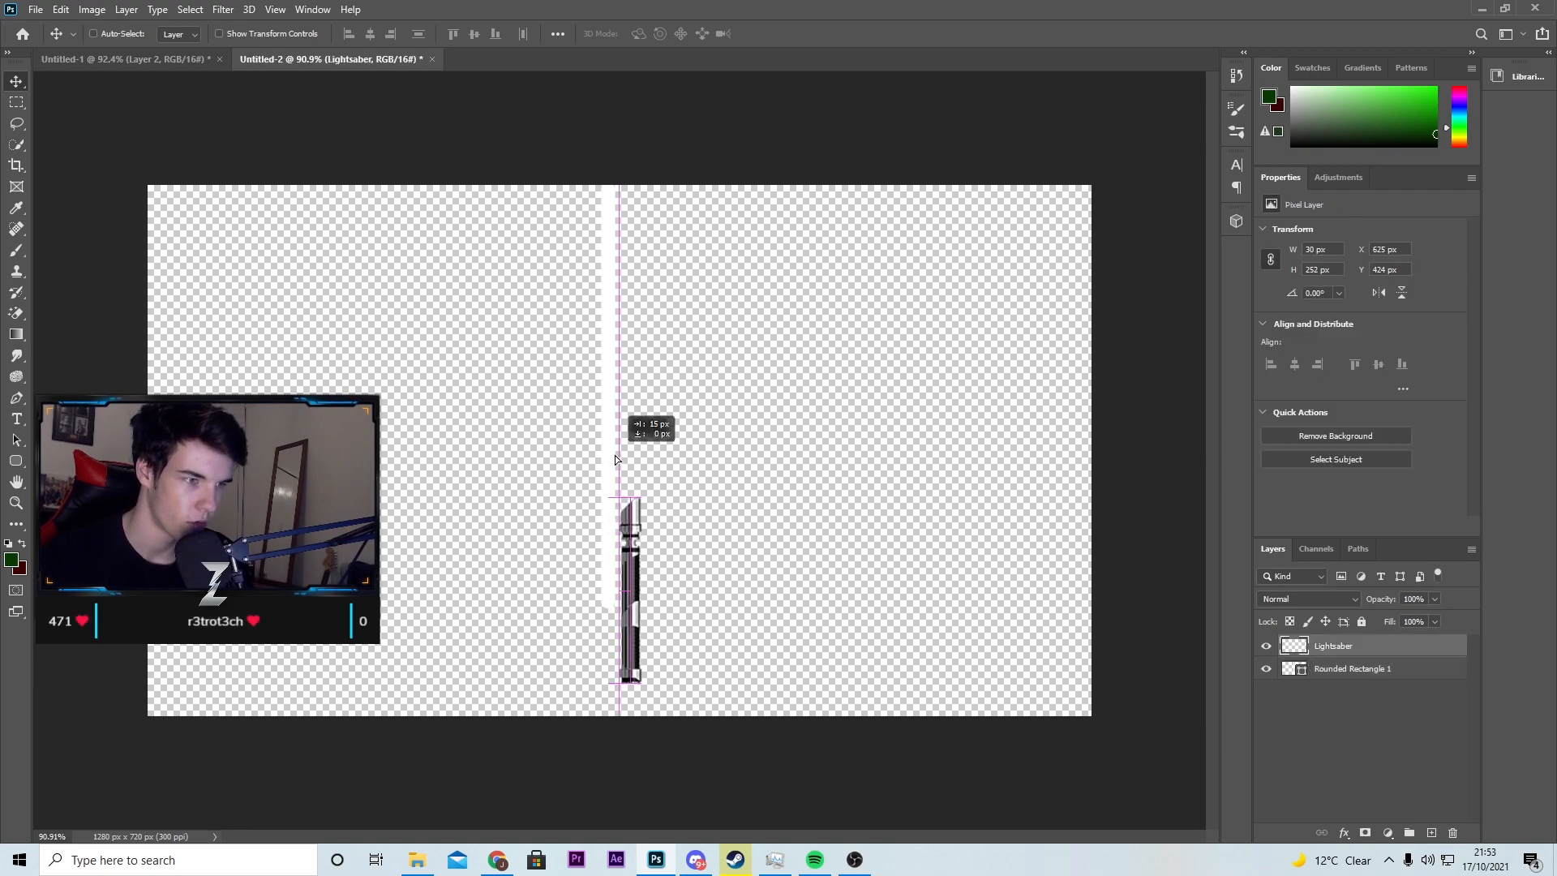
pyautogui.click(1378, 670)
pyautogui.moveTo(608, 459); pyautogui.dragTo(620, 460)
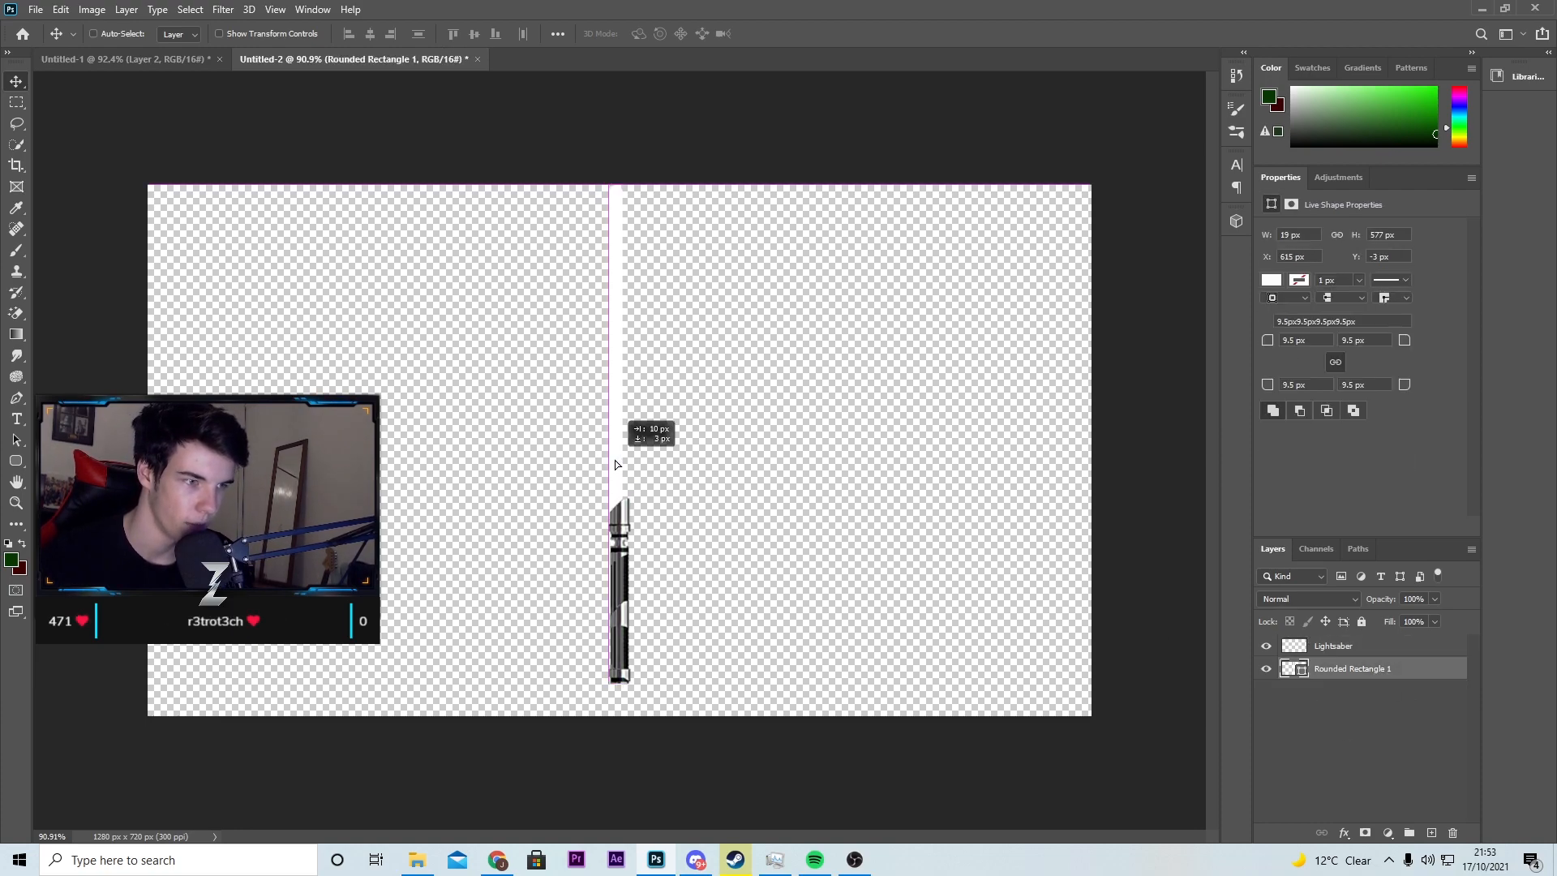
pyautogui.scroll(5, 616, 459)
pyautogui.press('Left')
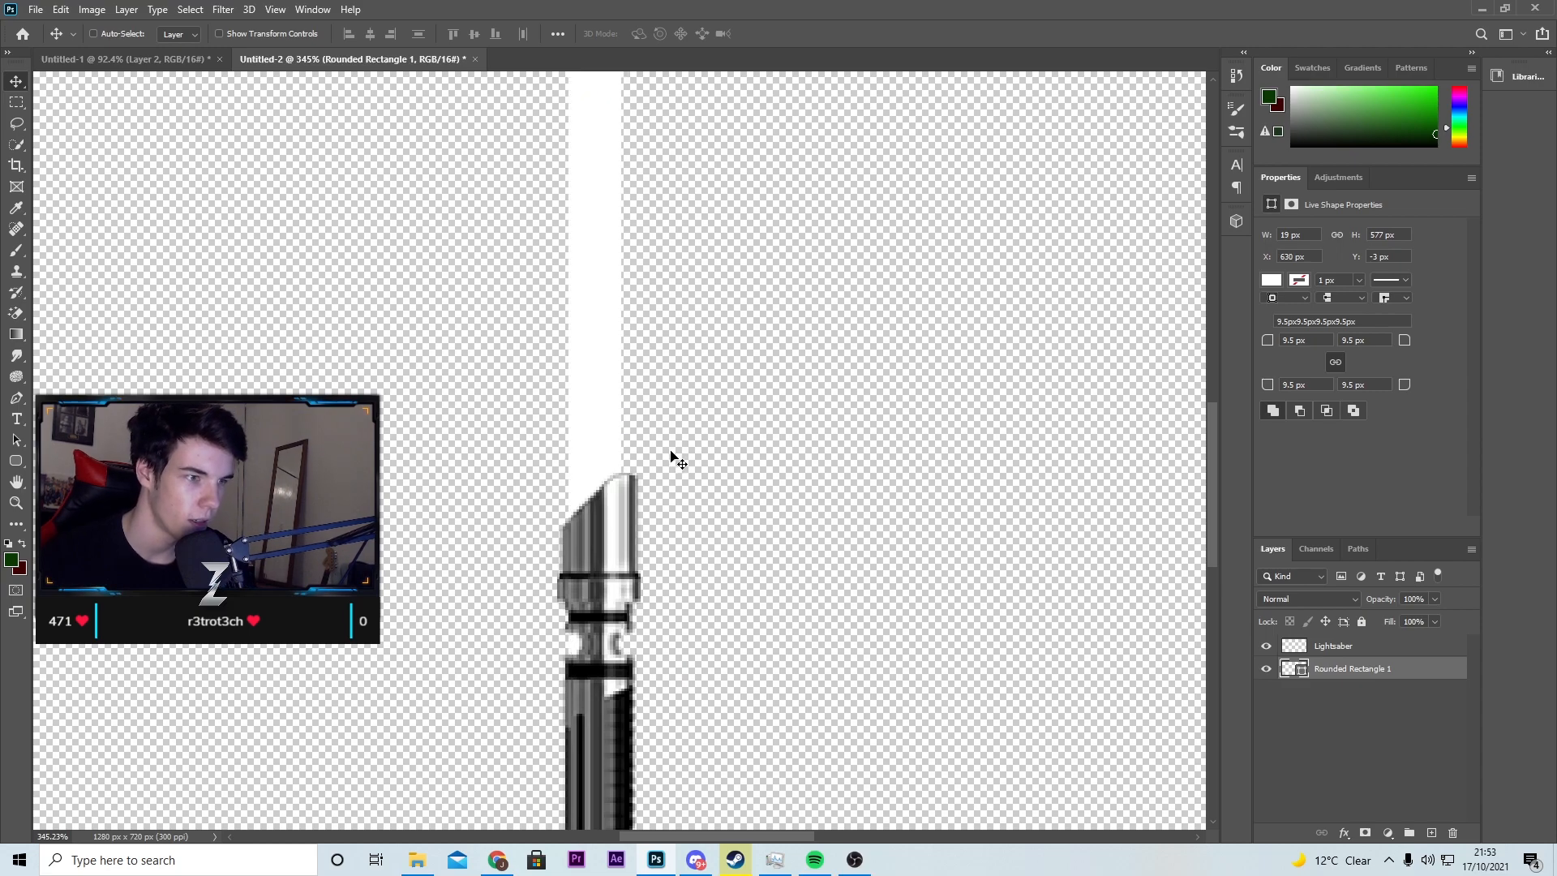
pyautogui.press('Right')
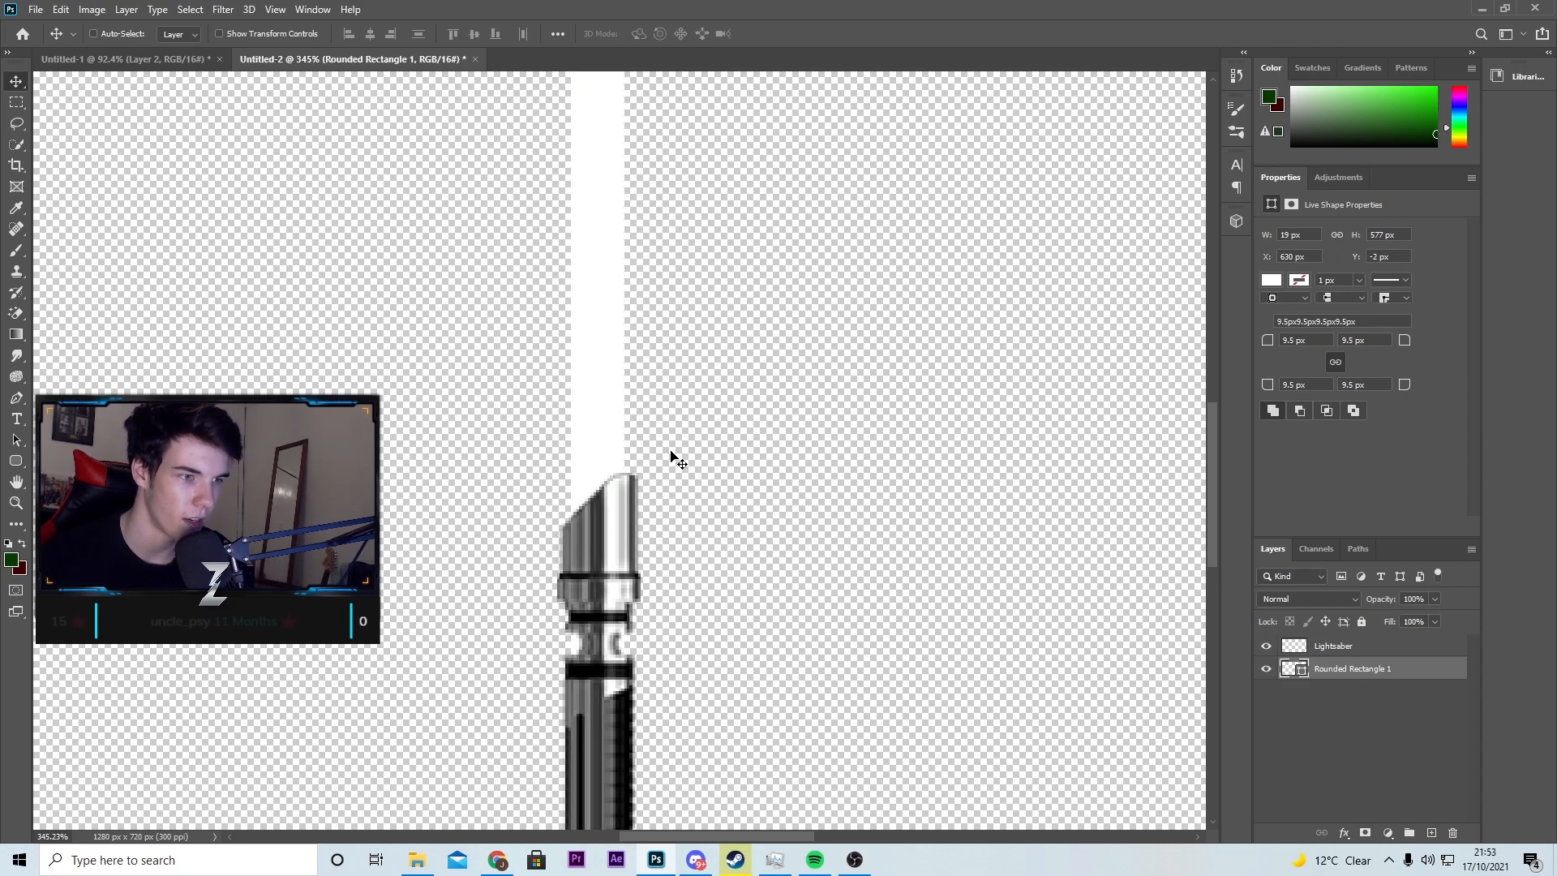
pyautogui.press('Up')
pyautogui.scroll(-4, 690, 405)
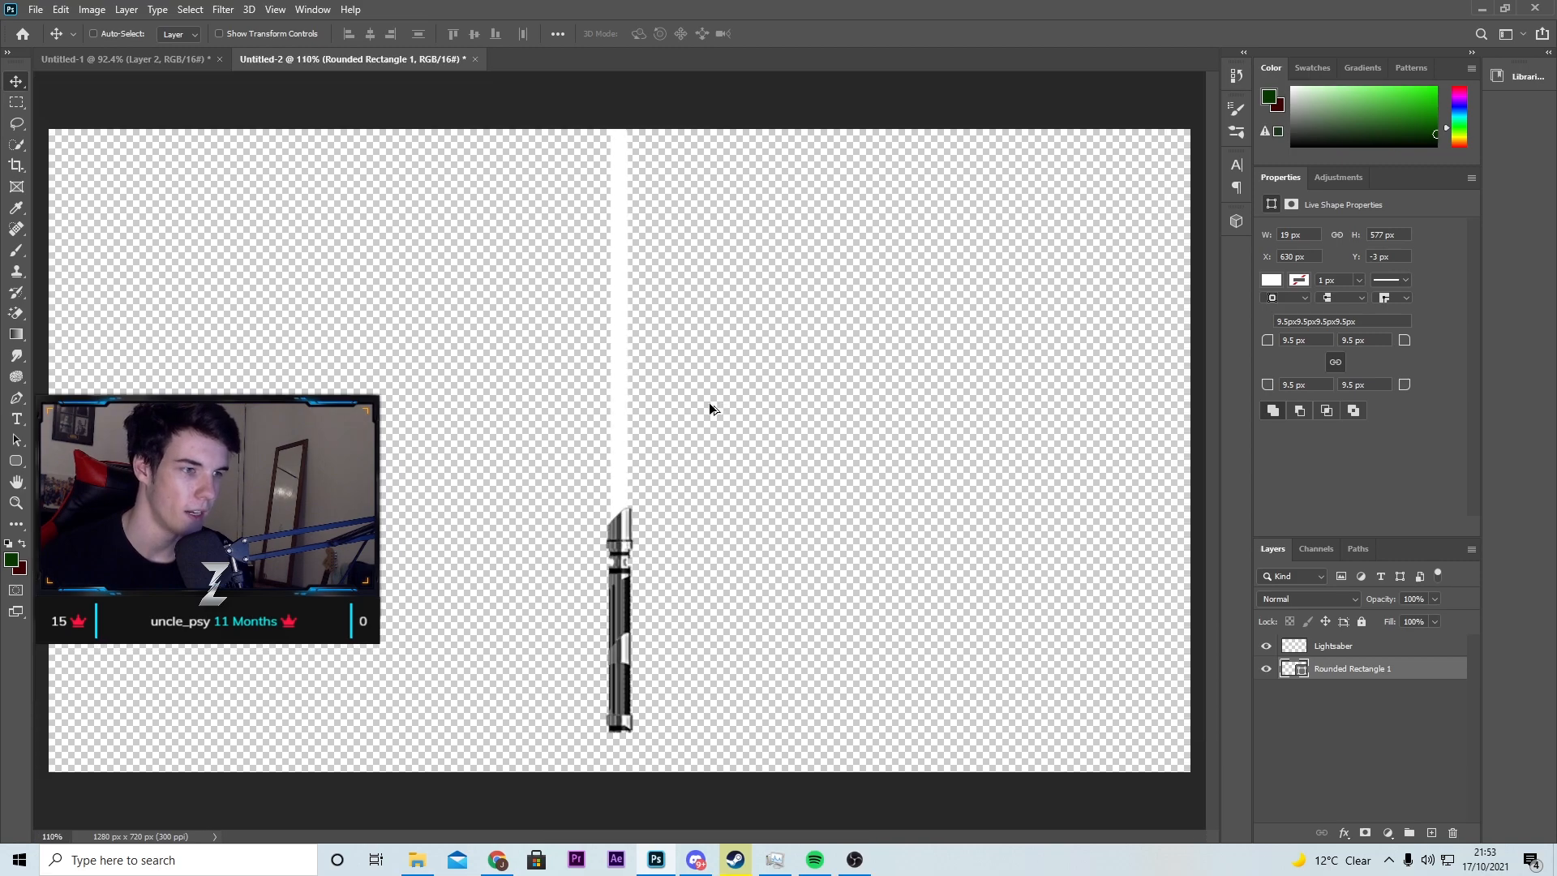
pyautogui.scroll(1, 713, 390)
pyautogui.hotkey('ctrl', 't')
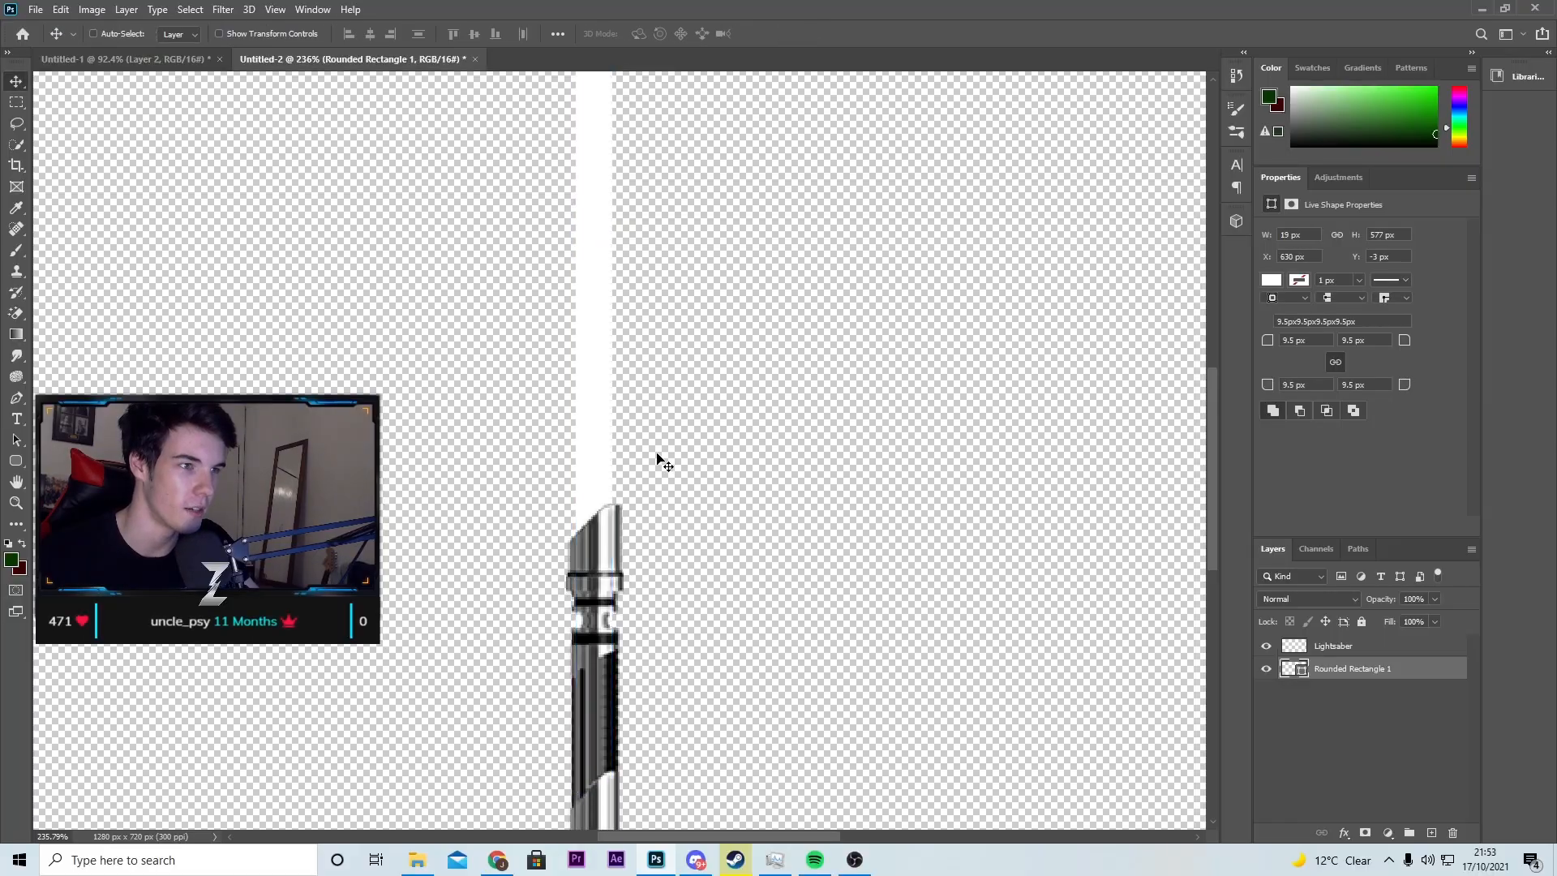
pyautogui.scroll(-4, 639, 453)
pyautogui.scroll(5, 620, 509)
pyautogui.scroll(-1, 620, 507)
pyautogui.scroll(-2, 759, 459)
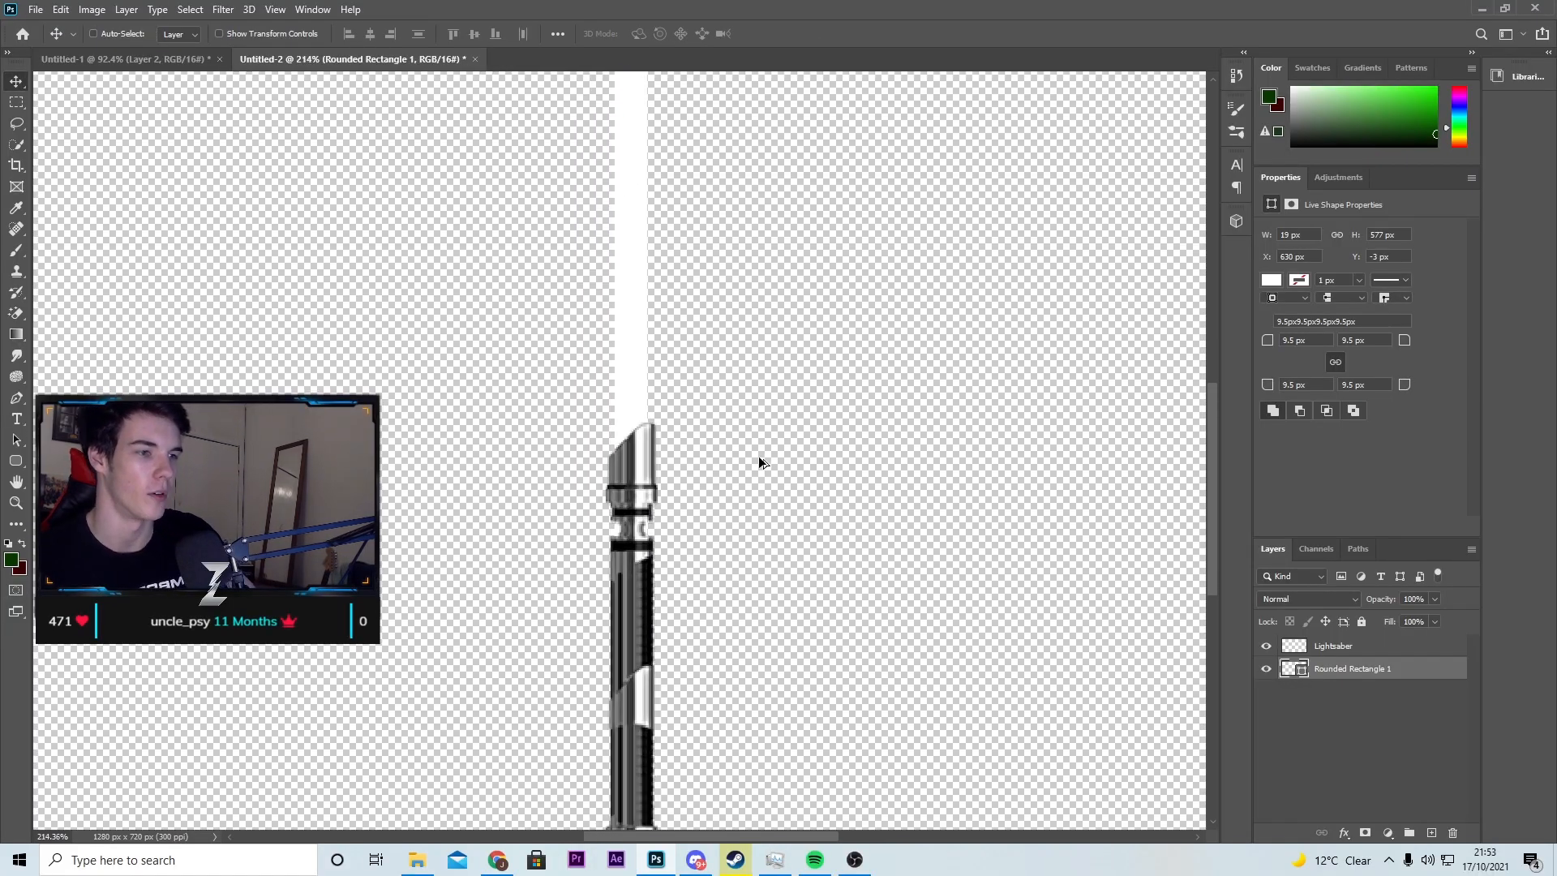
# Step: Load the Lightsaber layer's outline as a selection and extend it with the Lasso around the hilt's lower part
pyautogui.click(1305, 649)
pyautogui.click(1267, 646)
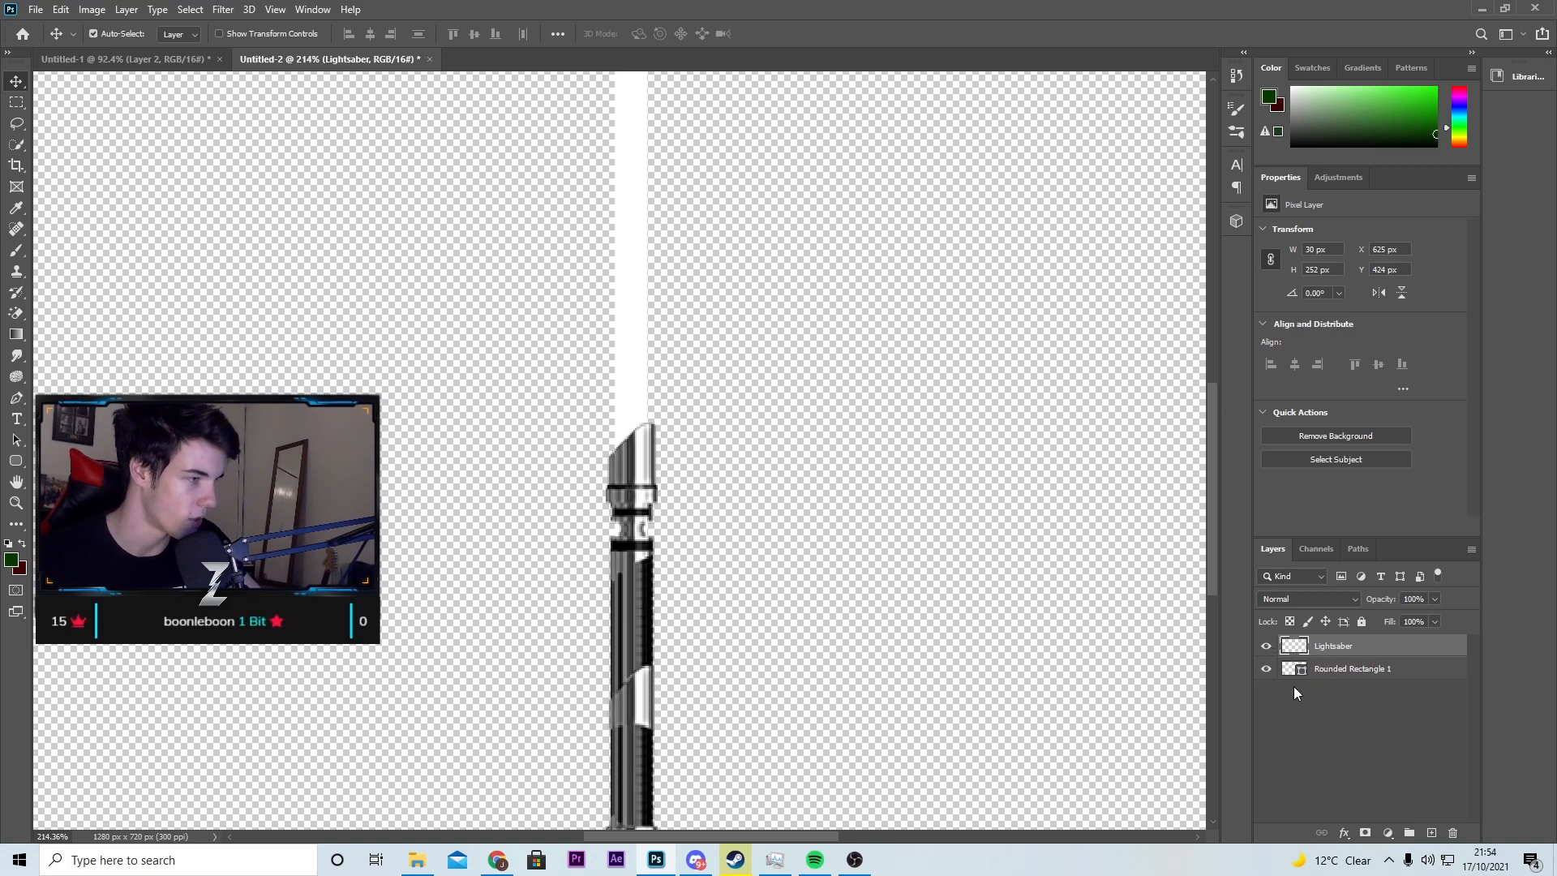
pyautogui.keyDown('ctrl'); pyautogui.click(1300, 645); pyautogui.keyUp('ctrl')
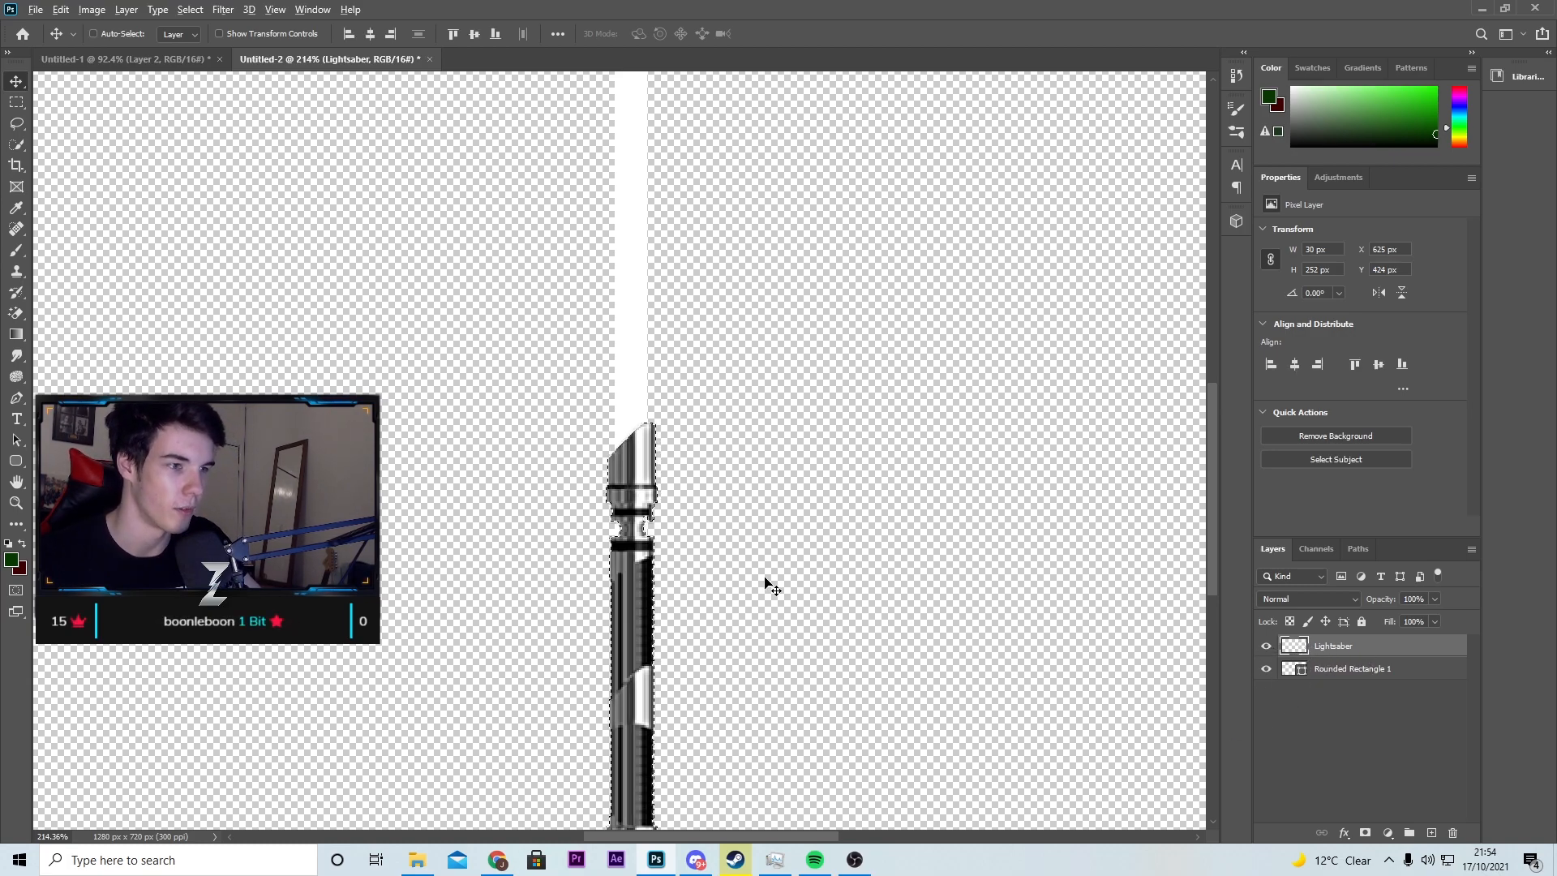
pyautogui.scroll(-2, 768, 584)
pyautogui.scroll(2, 741, 576)
pyautogui.press('l')
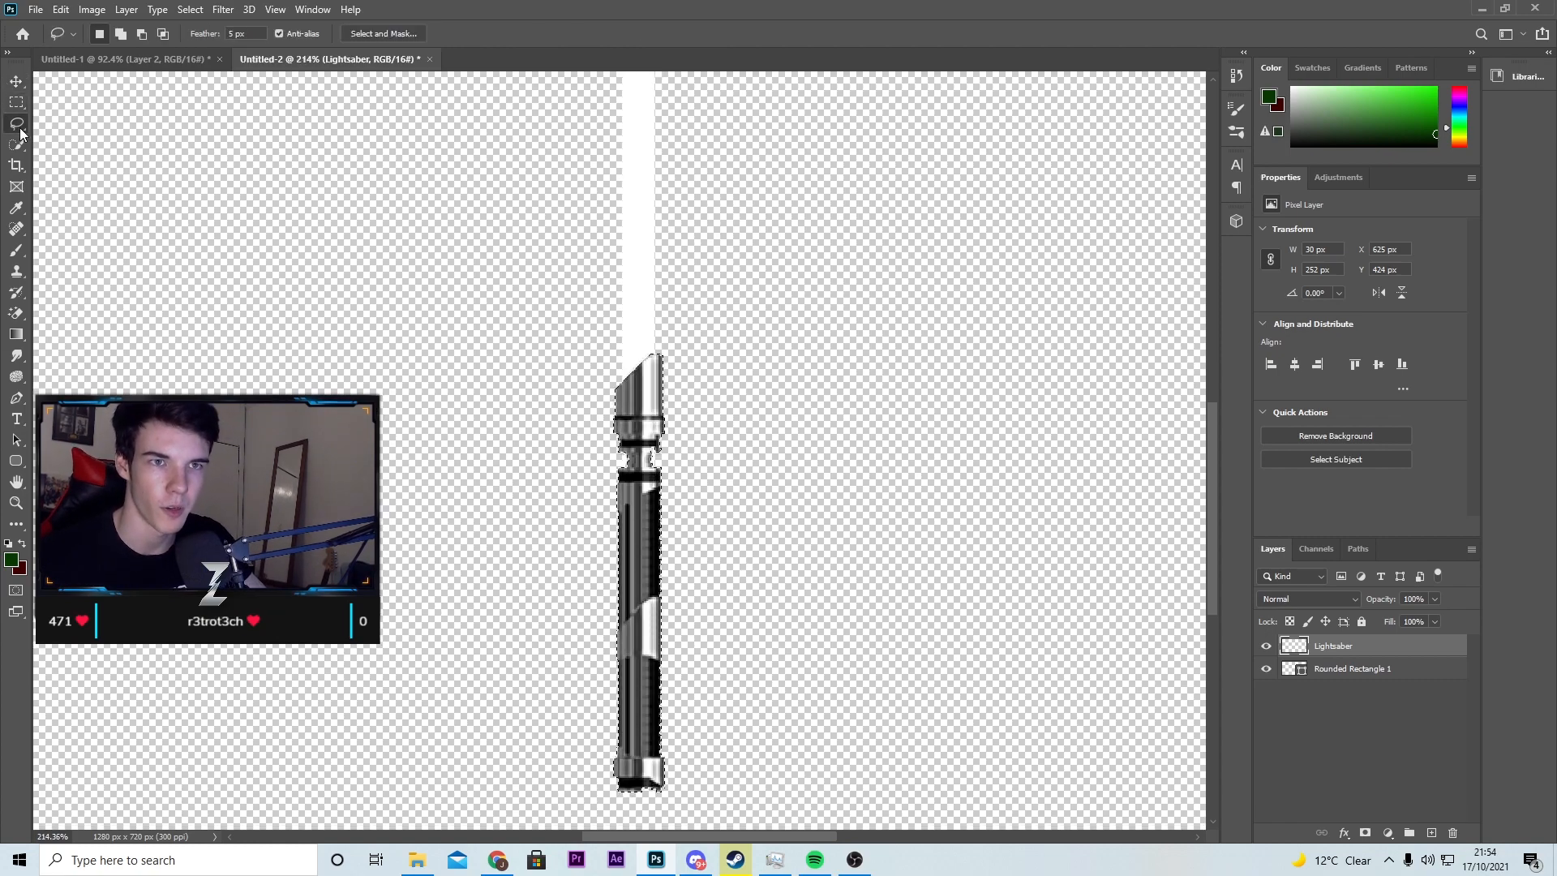
pyautogui.press('shift')
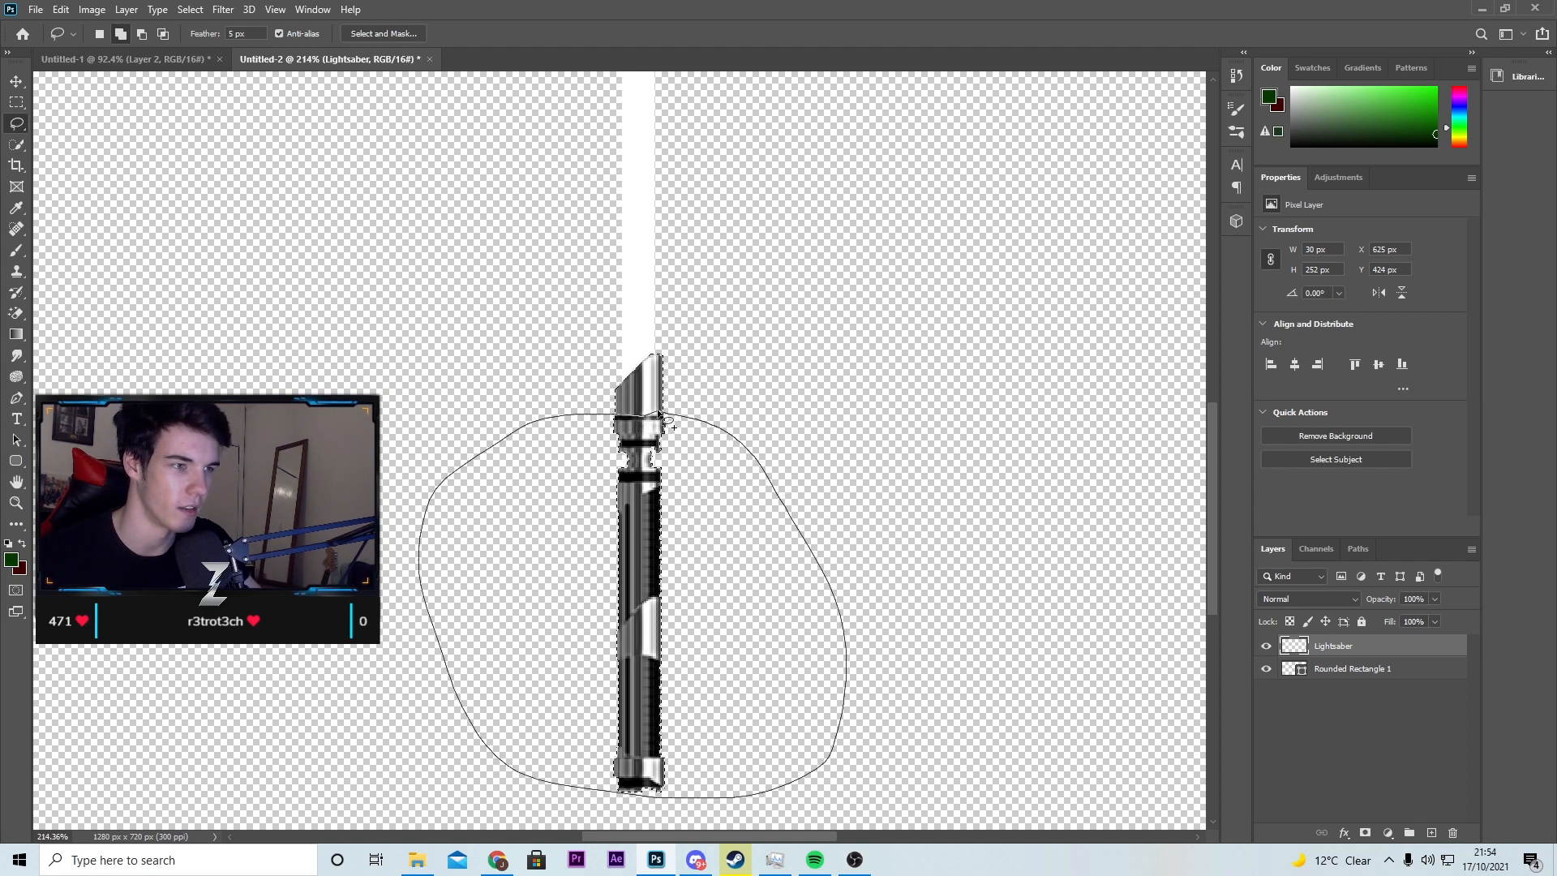
pyautogui.moveTo(659, 415); pyautogui.dragTo(661, 416)
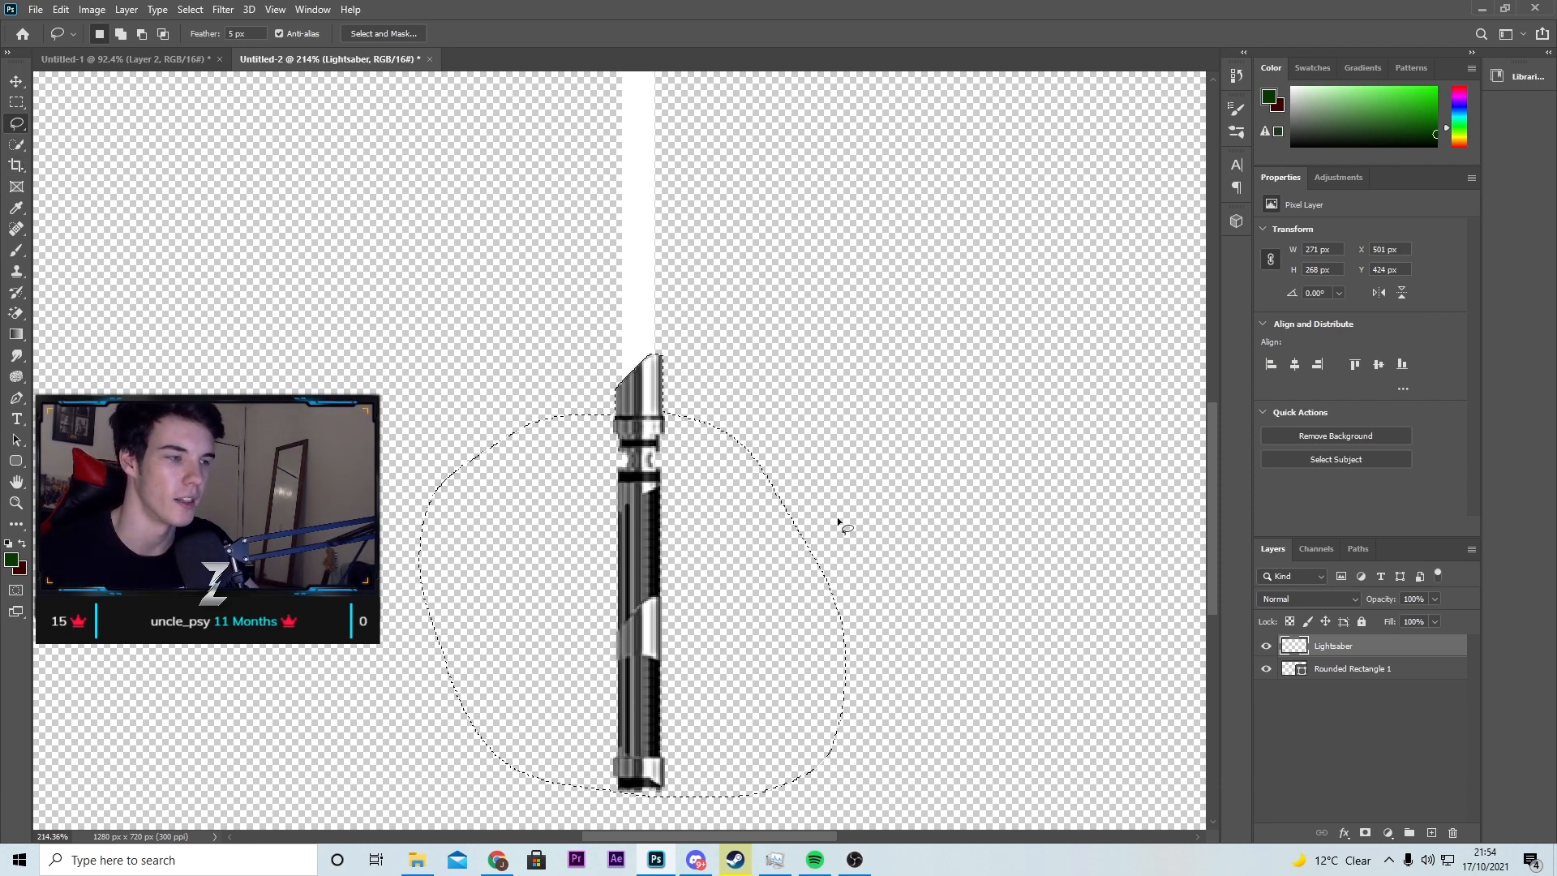
# Step: Rasterize the blade shape, erase the part of it inside the selection with the Eraser, and deselect
pyautogui.click(1371, 669)
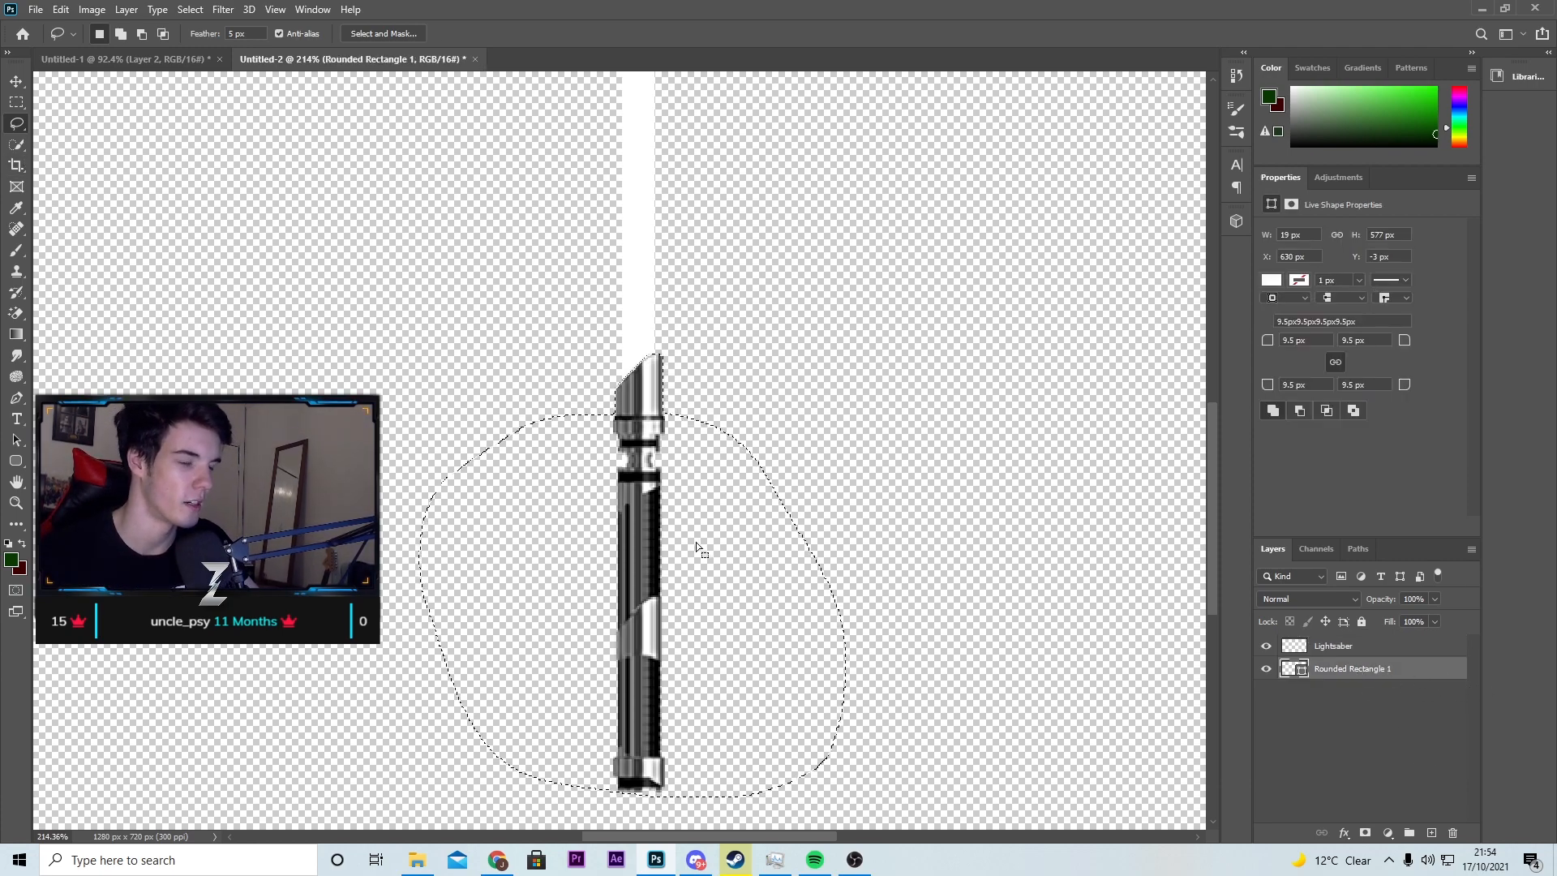
pyautogui.press('e')
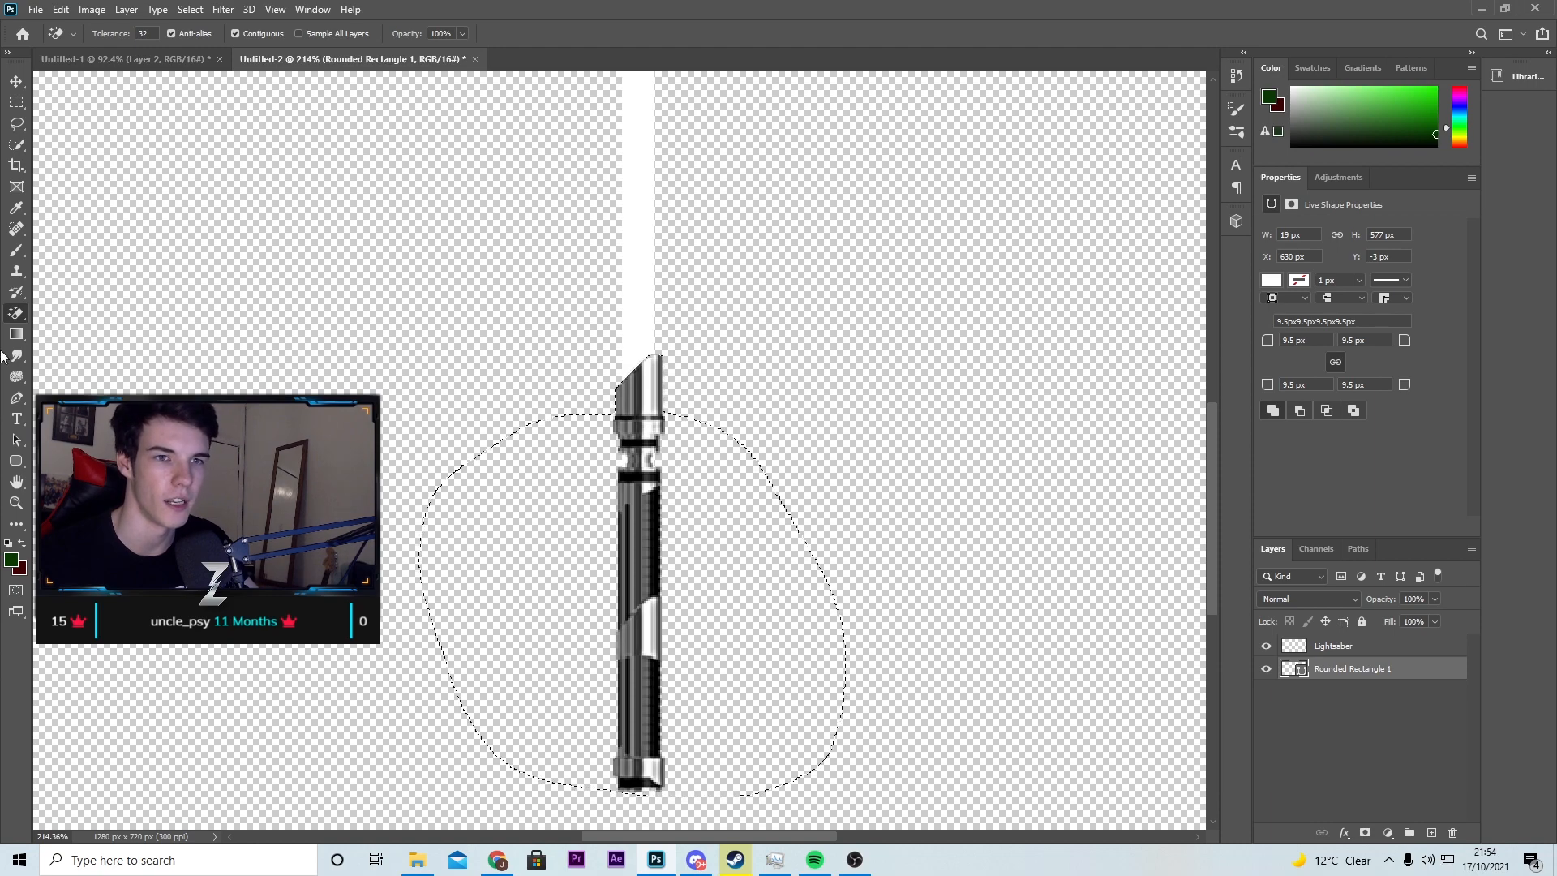
pyautogui.rightClick(16, 315)
pyautogui.click(77, 312)
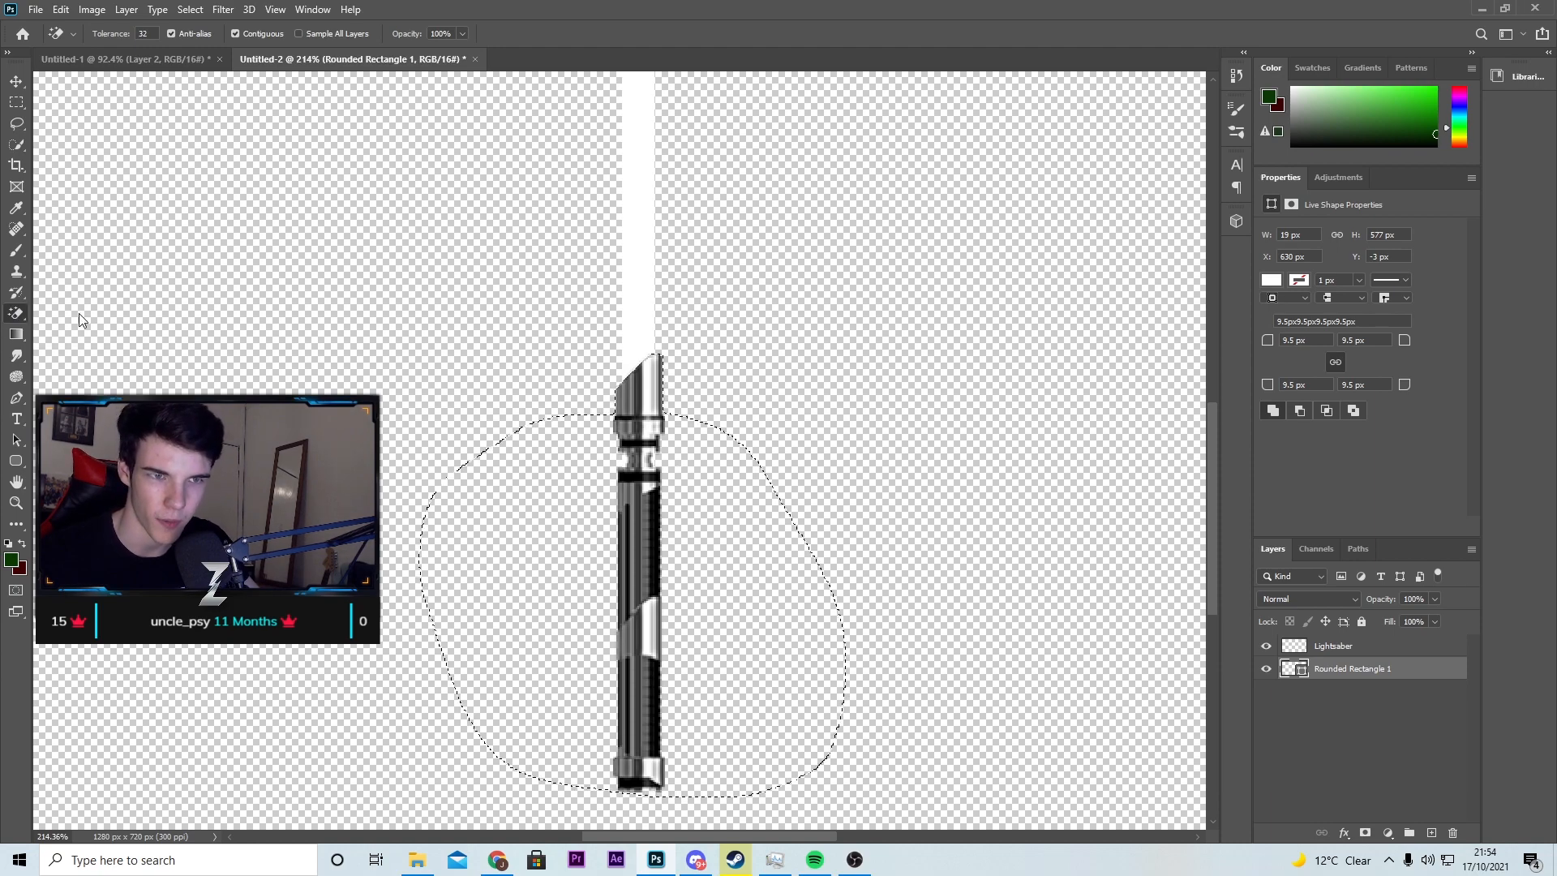
pyautogui.click(688, 519)
pyautogui.click(712, 319)
pyautogui.moveTo(691, 646)
pyautogui.mouseDown()
pyautogui.moveTo(684, 608)
pyautogui.moveTo(619, 598)
pyautogui.moveTo(1147, 695)
pyautogui.mouseUp()
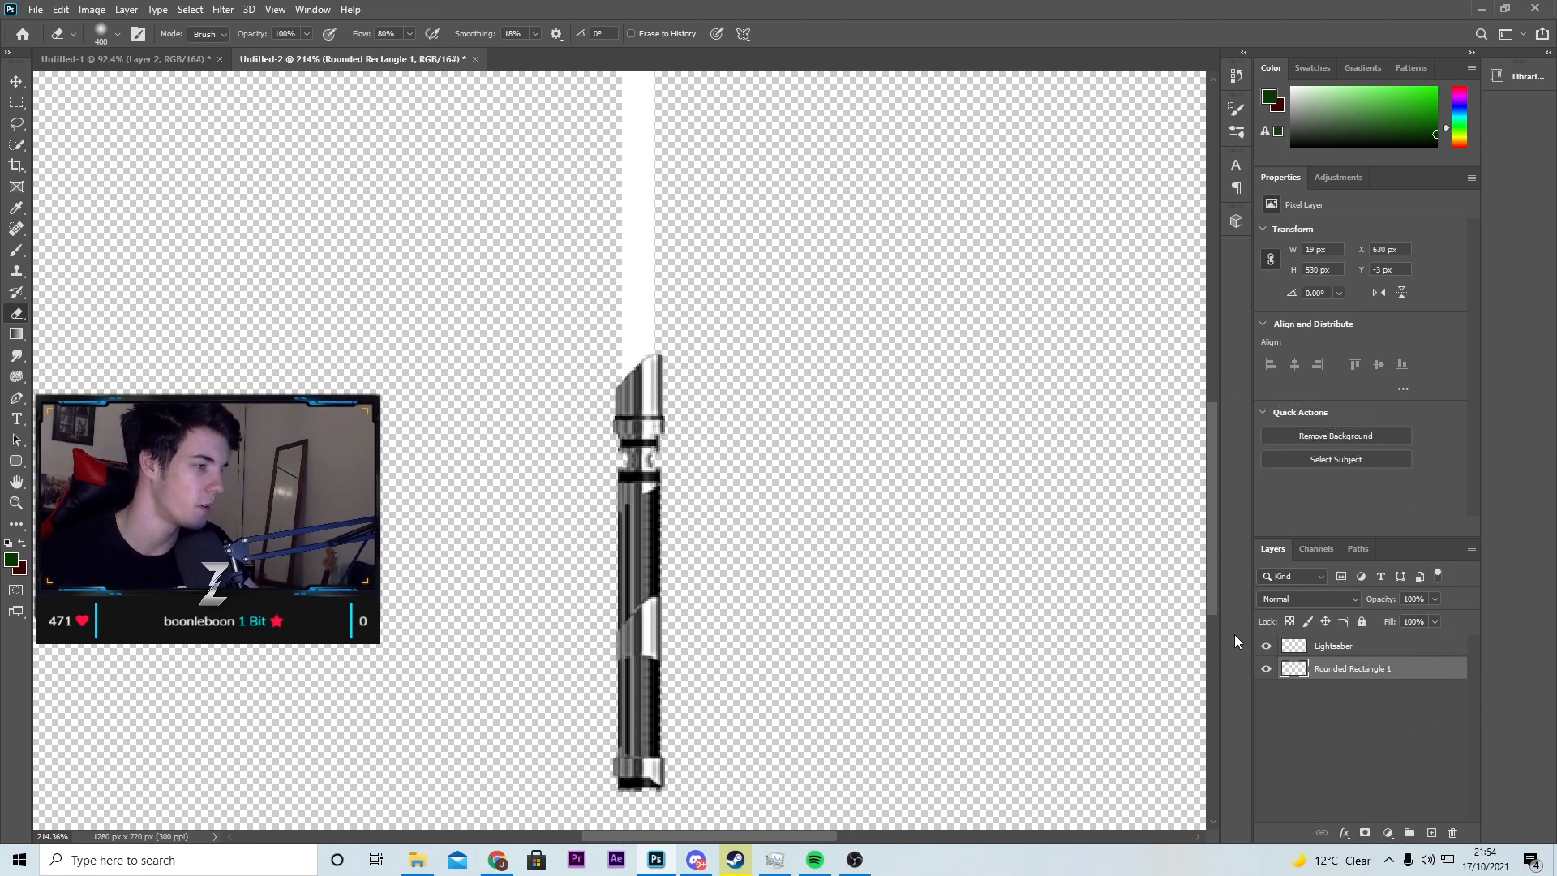
# Step: Hide the Lightsaber layer to inspect the blade's trimmed lower end, and show the layer again
pyautogui.click(1266, 645)
pyautogui.scroll(-3, 779, 560)
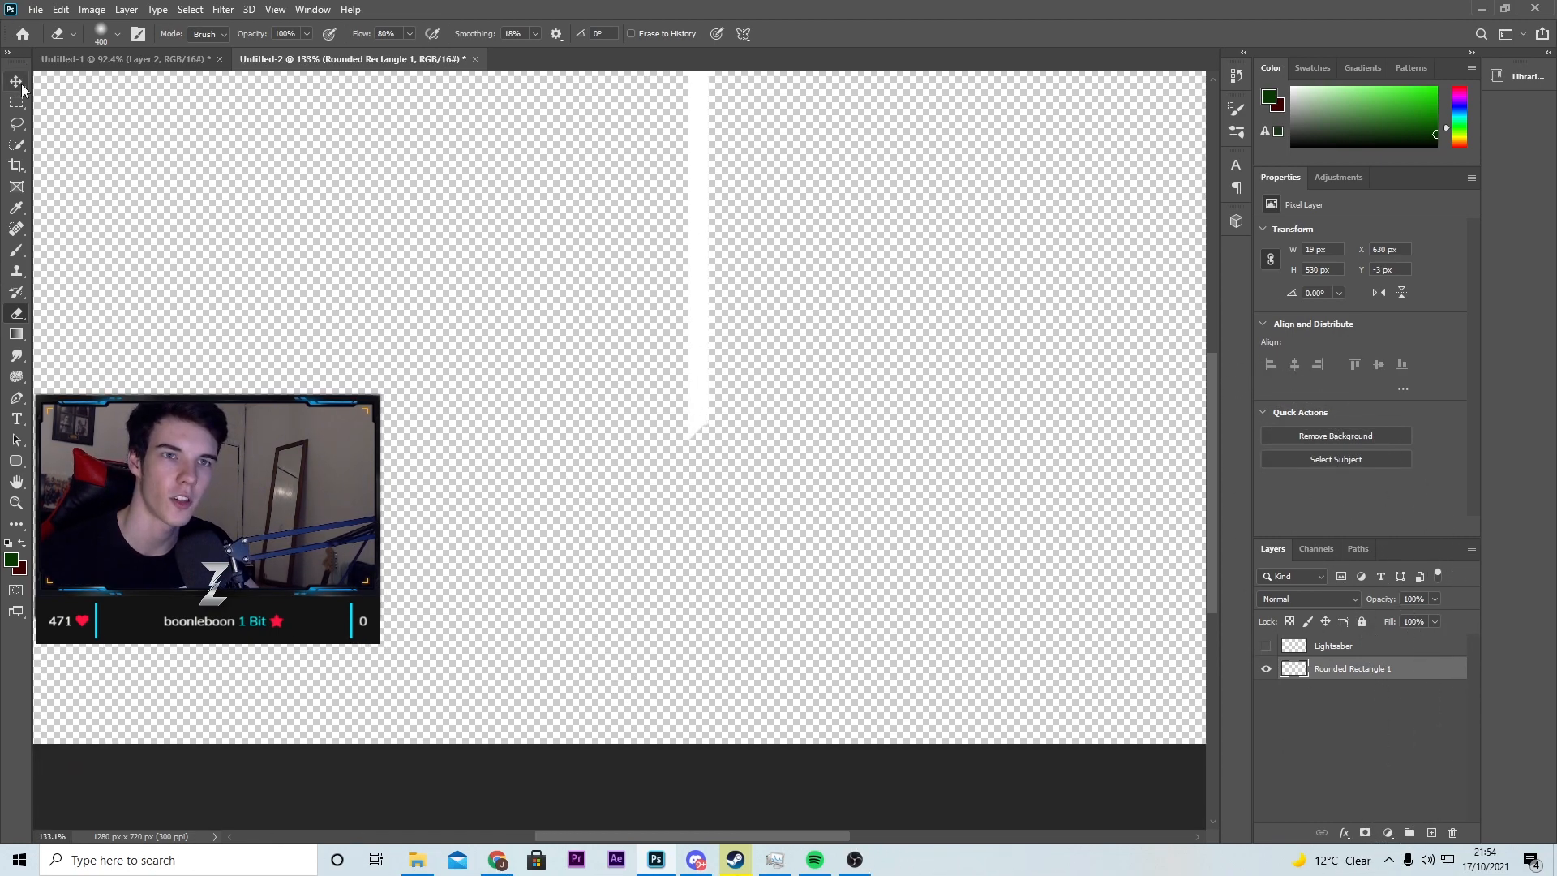
pyautogui.click(20, 85)
pyautogui.click(1265, 645)
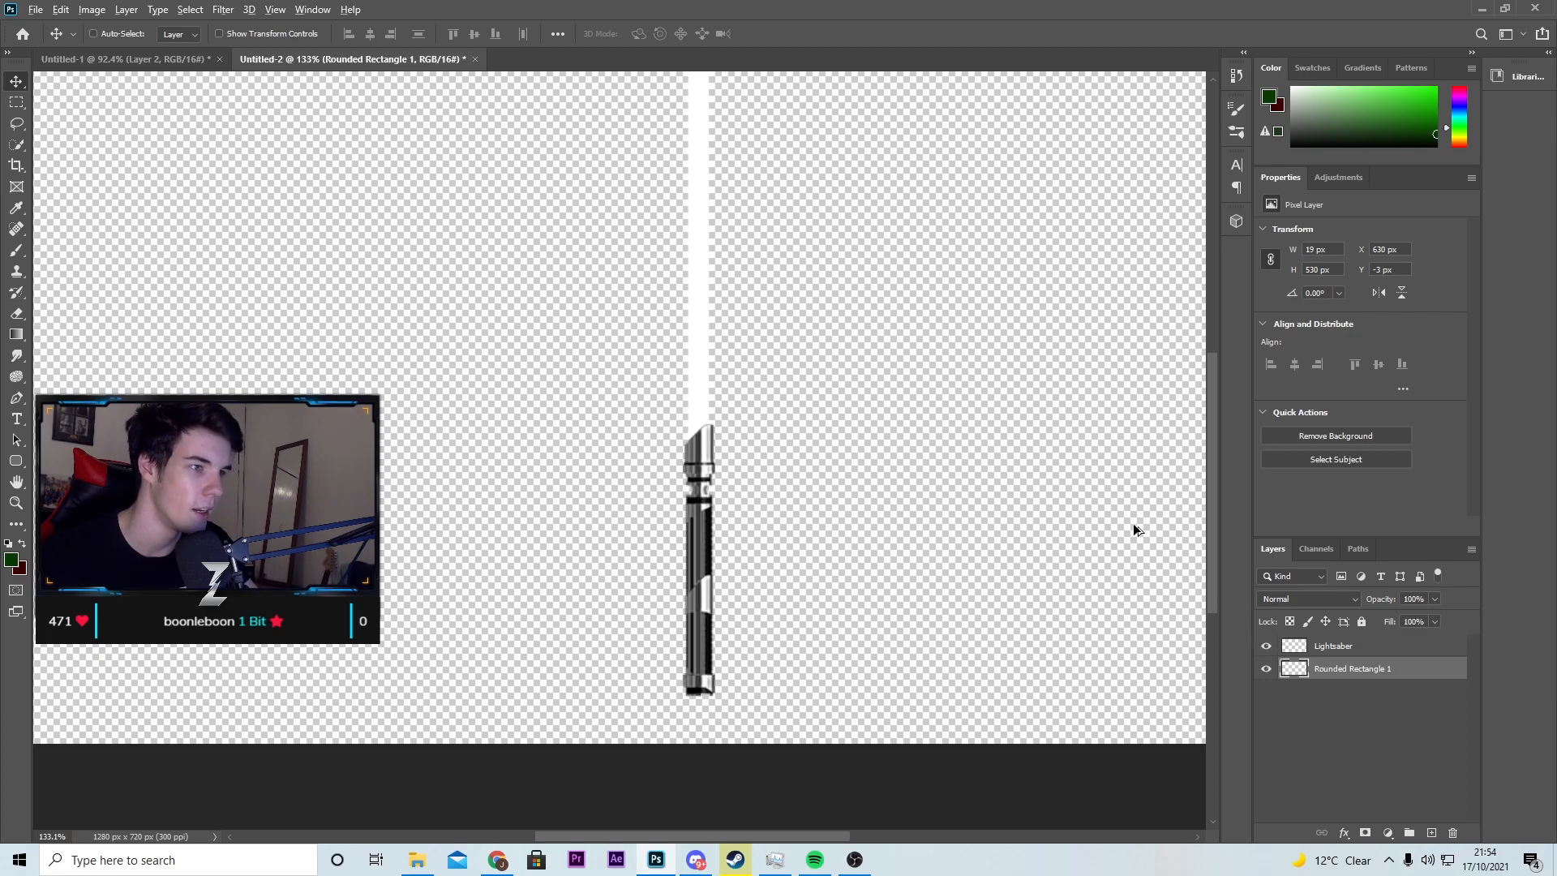
pyautogui.scroll(-1, 795, 508)
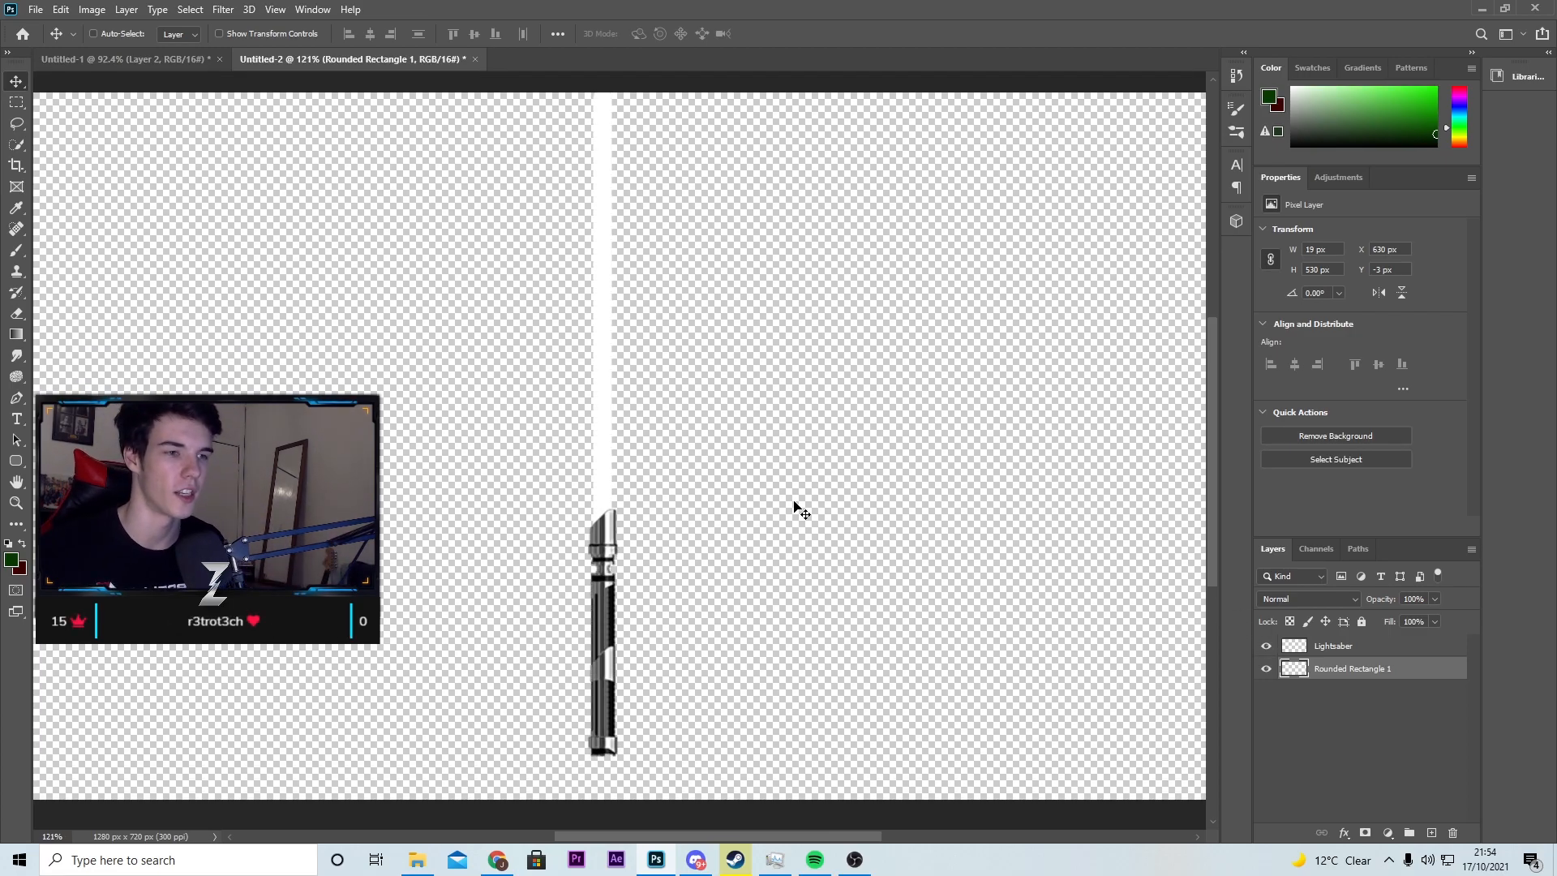
pyautogui.click(16, 123)
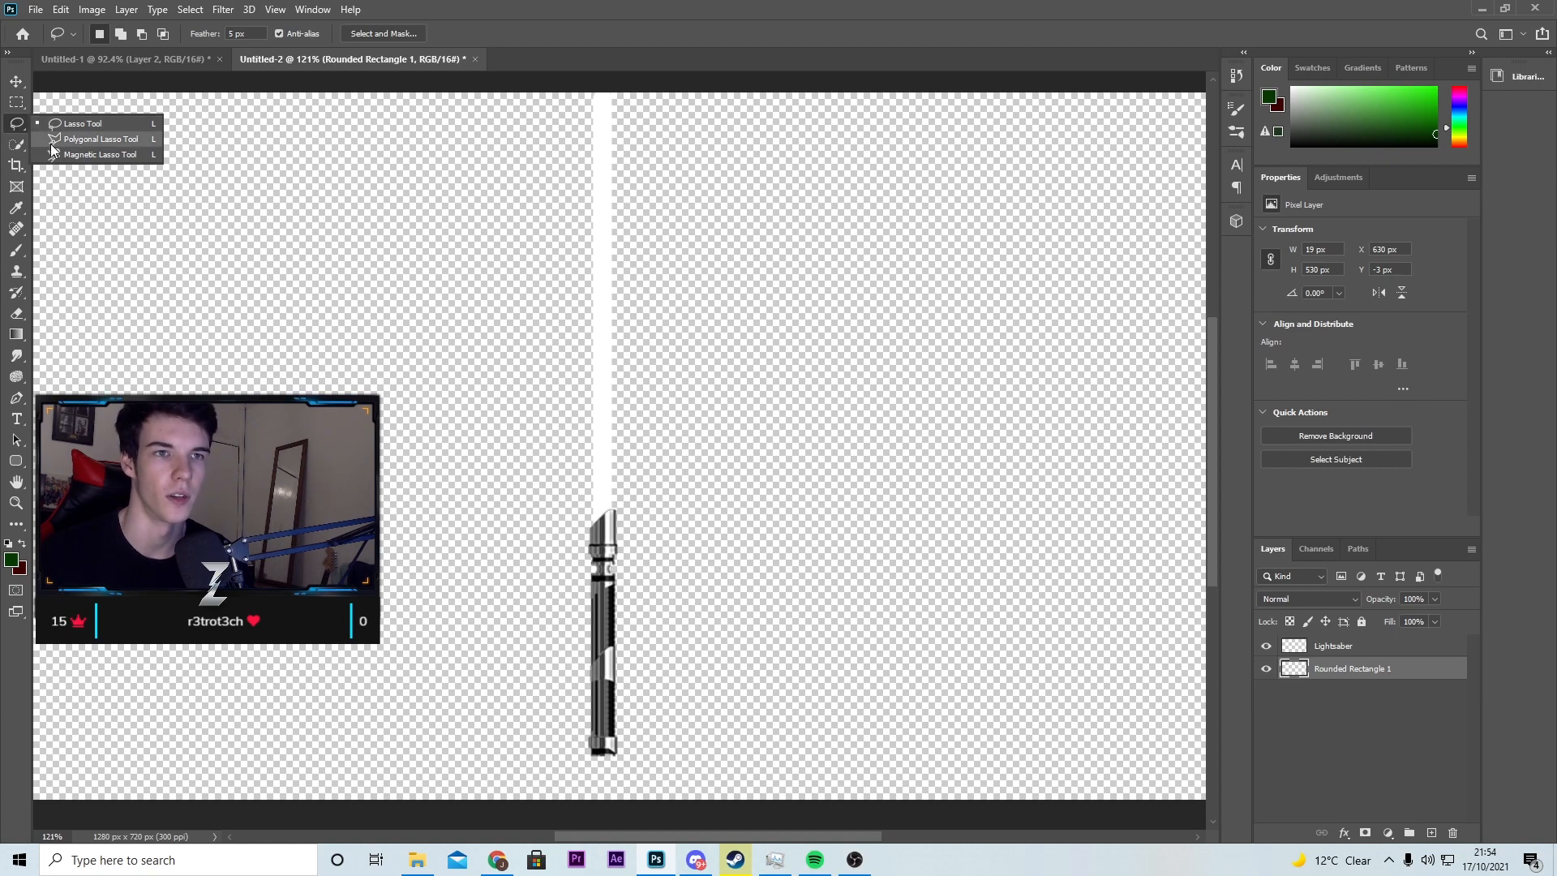
pyautogui.click(20, 126)
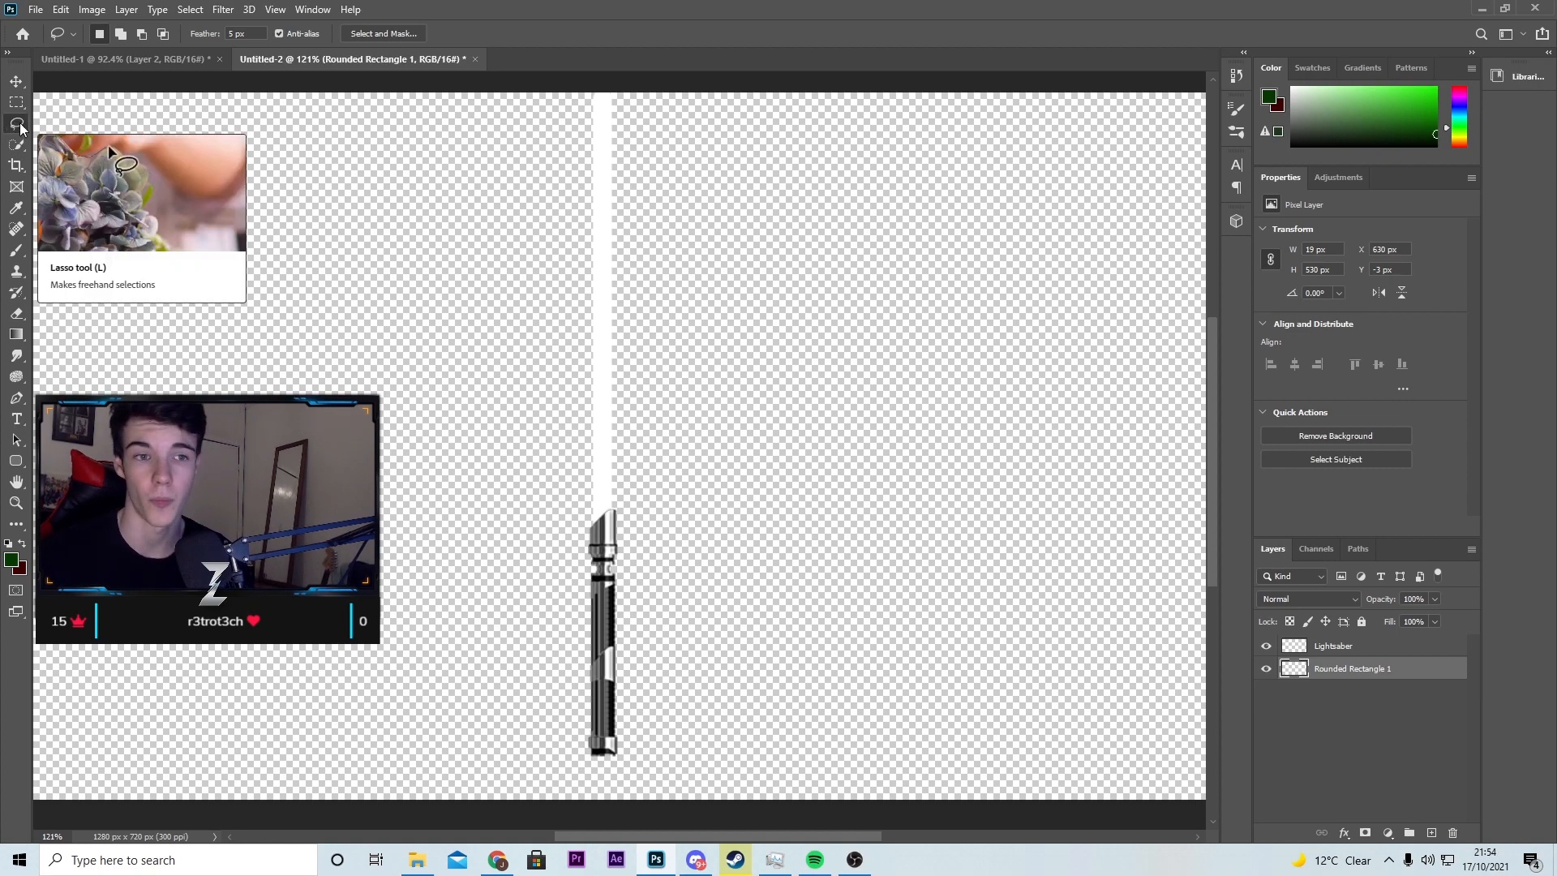
pyautogui.scroll(5, 615, 581)
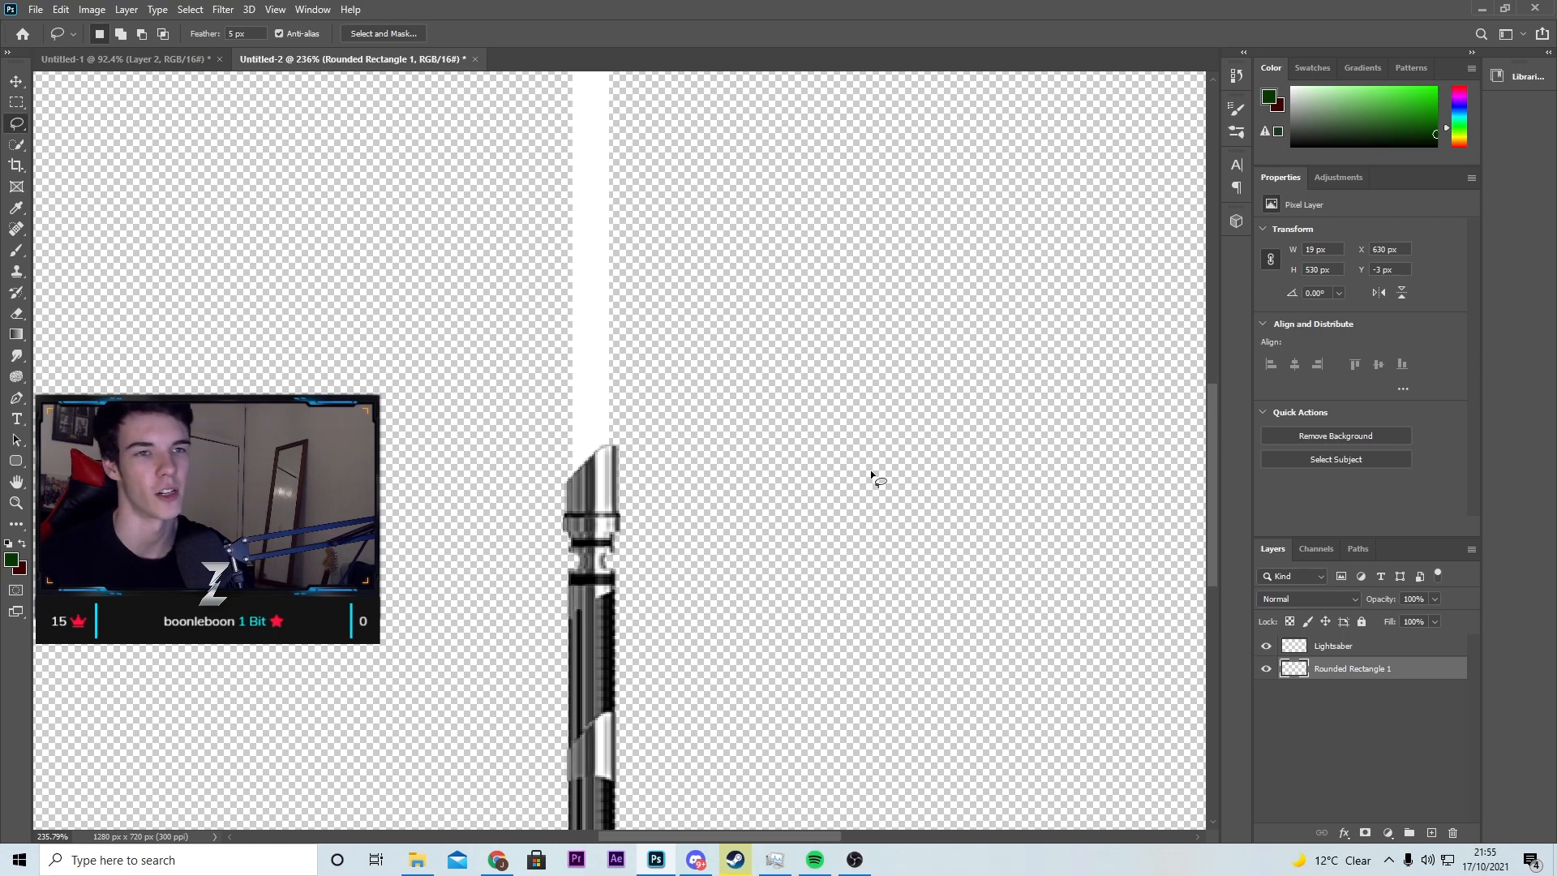
pyautogui.scroll(-5, 743, 526)
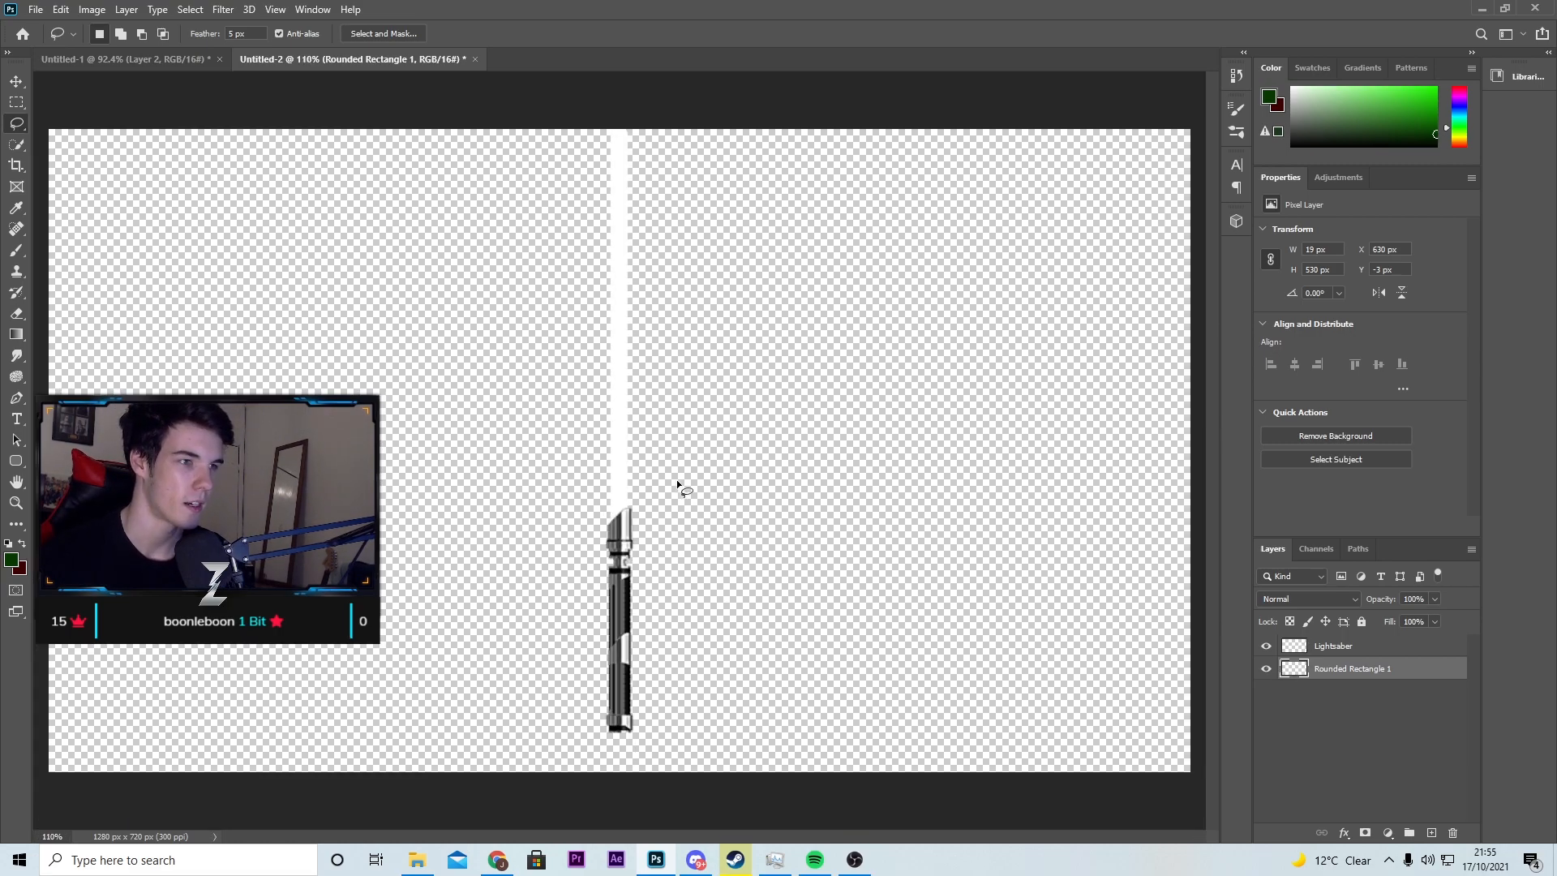
pyautogui.press('v')
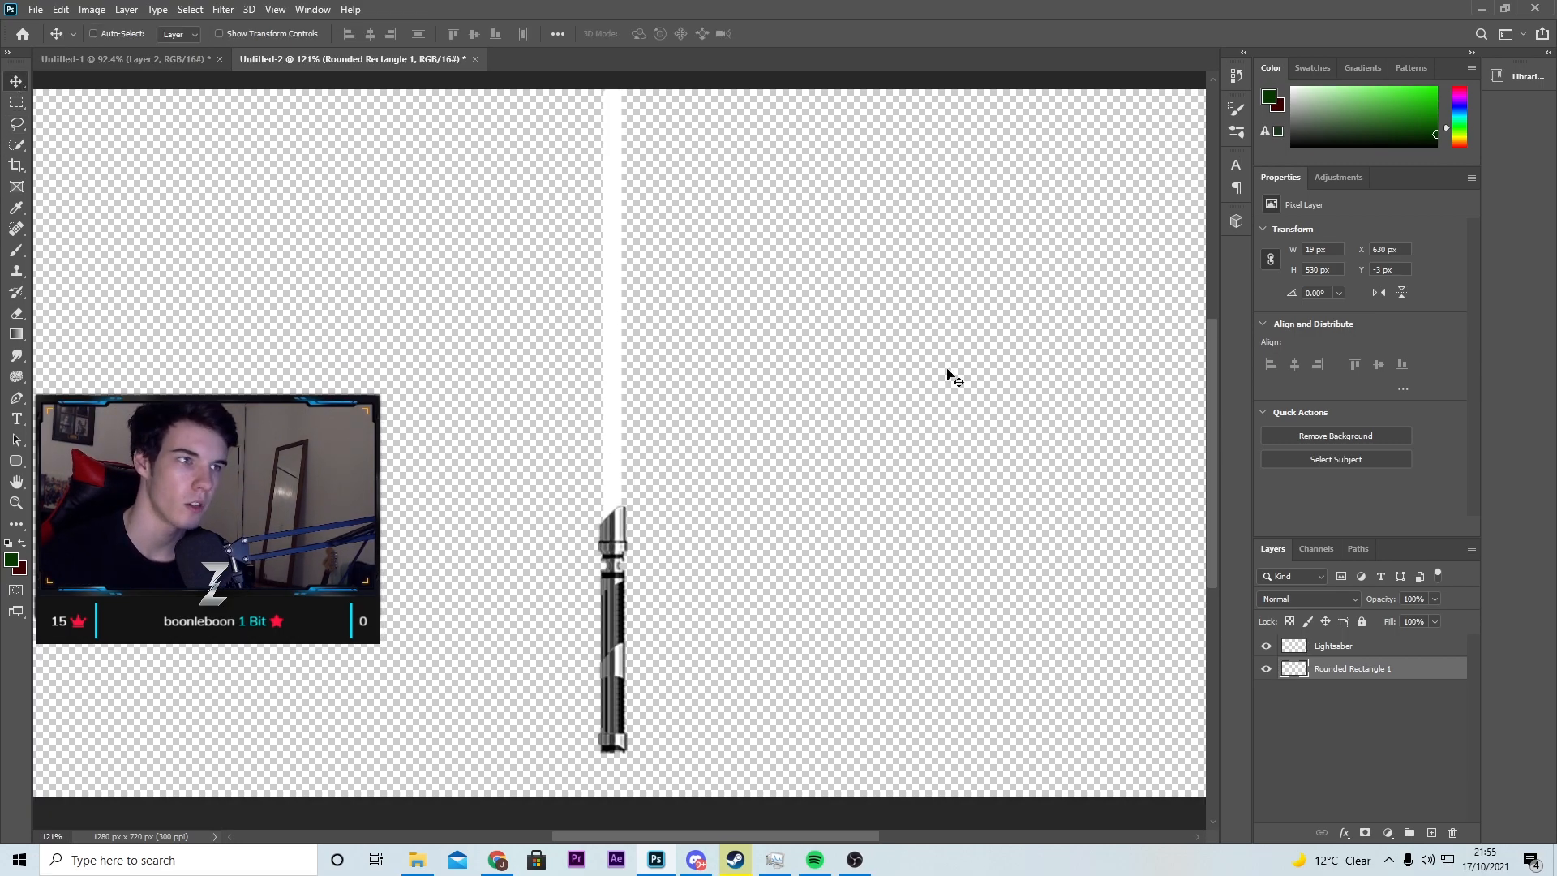
# Step: Rename the blade's rounded rectangle layer to Saber
pyautogui.click(1322, 648)
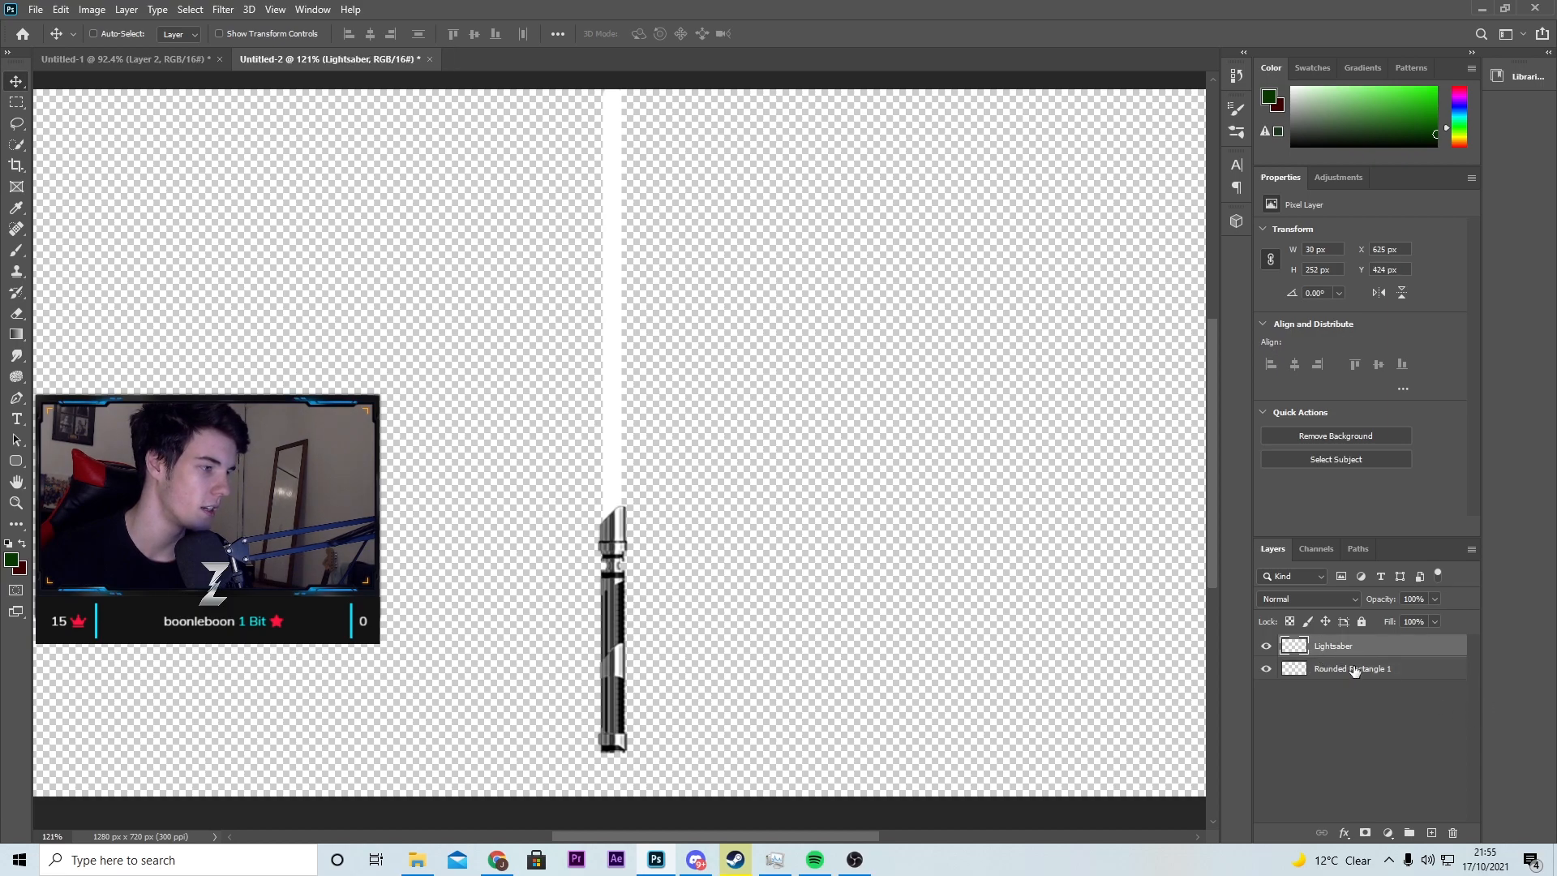
pyautogui.click(1355, 673)
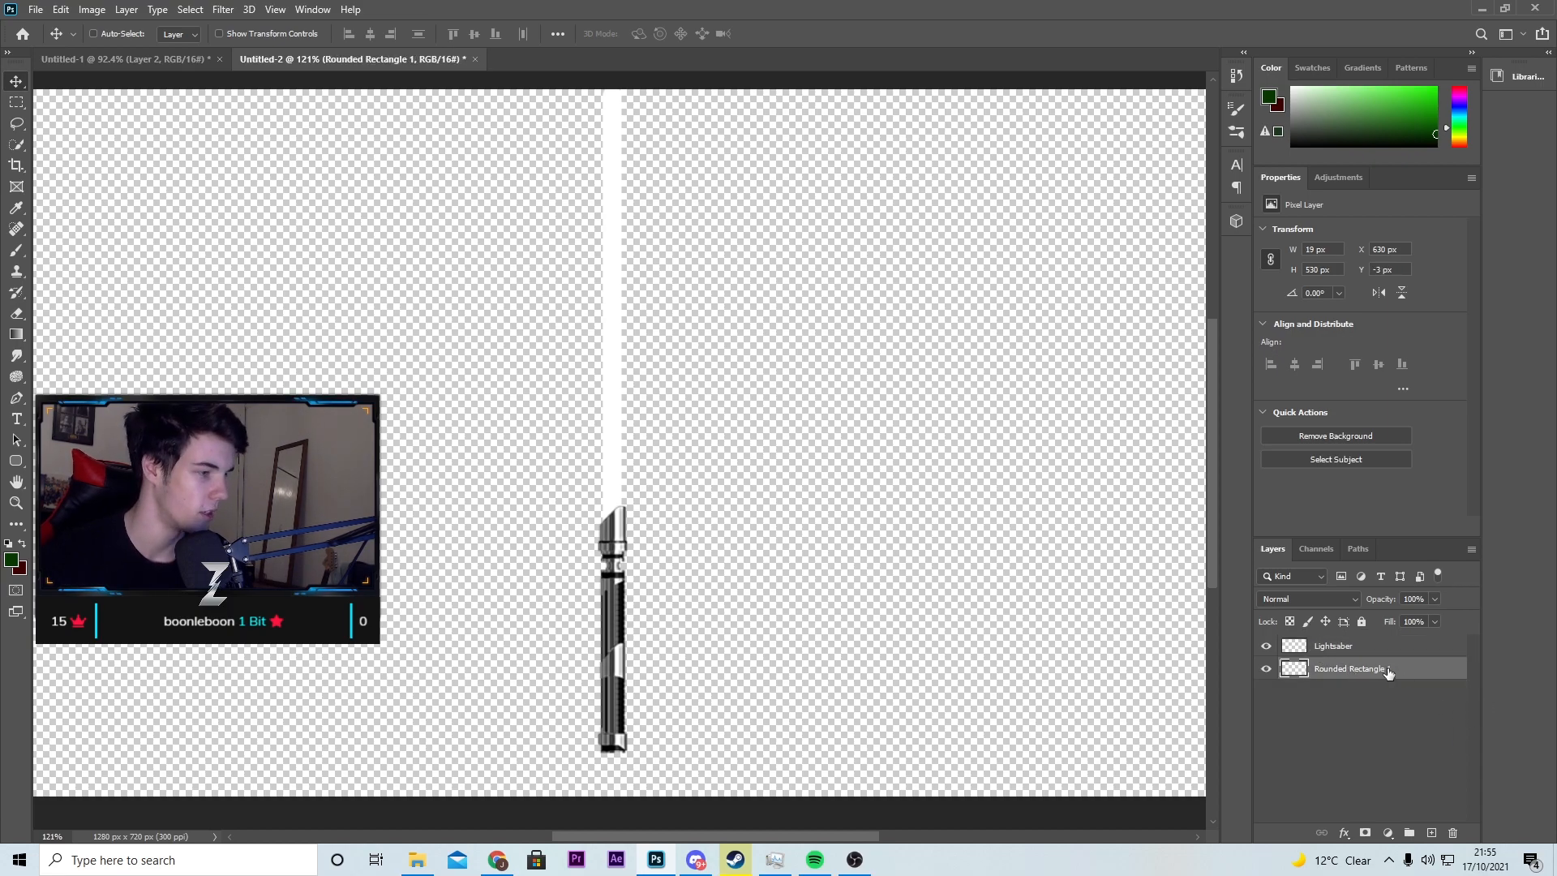
pyautogui.doubleClick(1371, 670)
pyautogui.write('Saber')
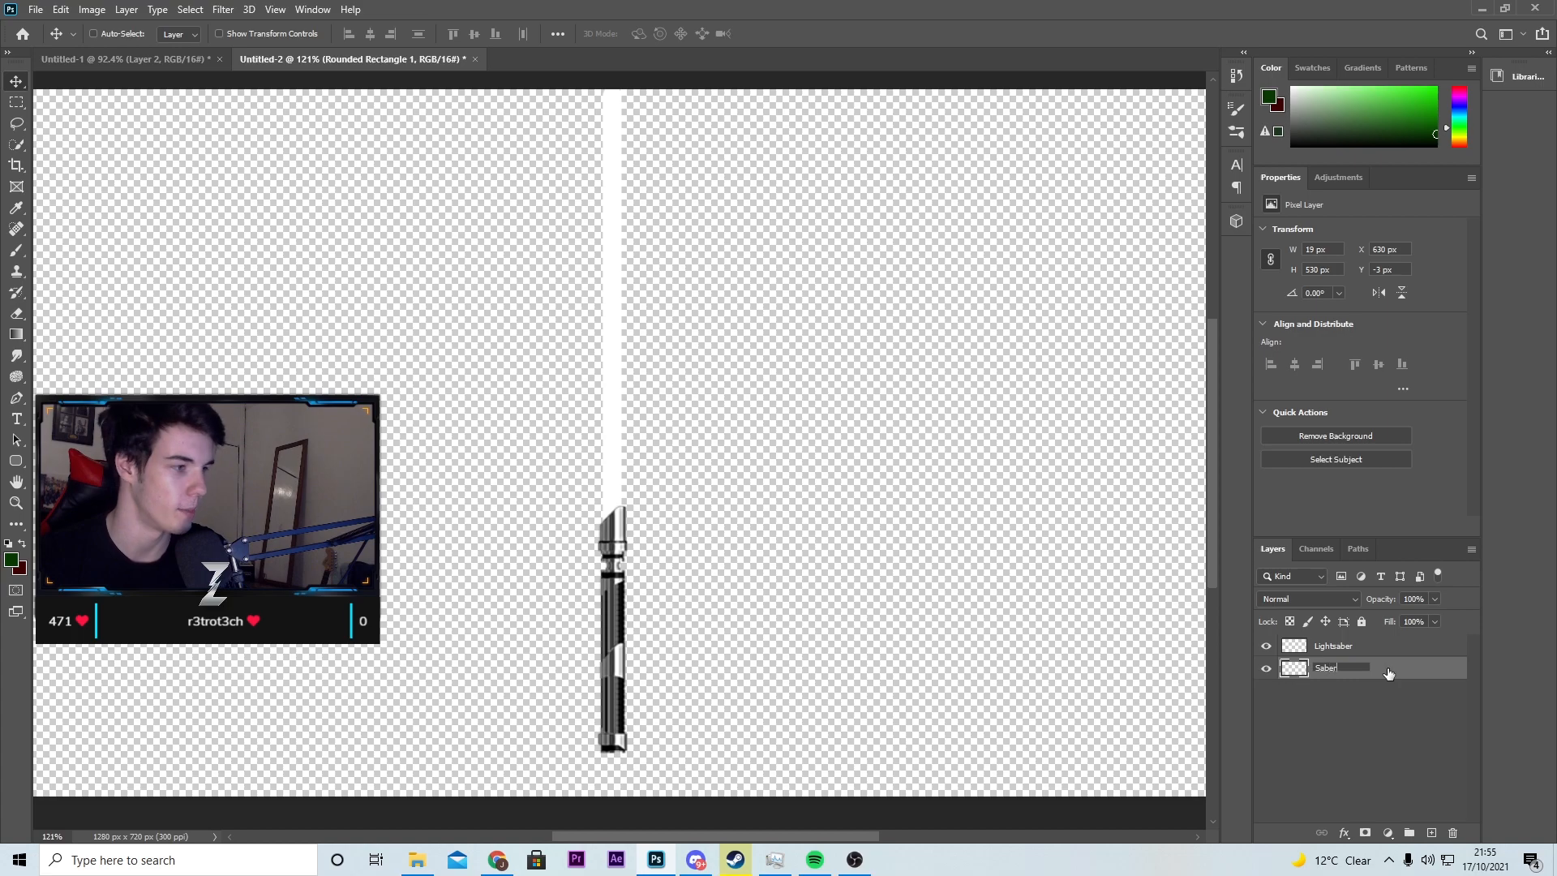
pyautogui.press('Return')
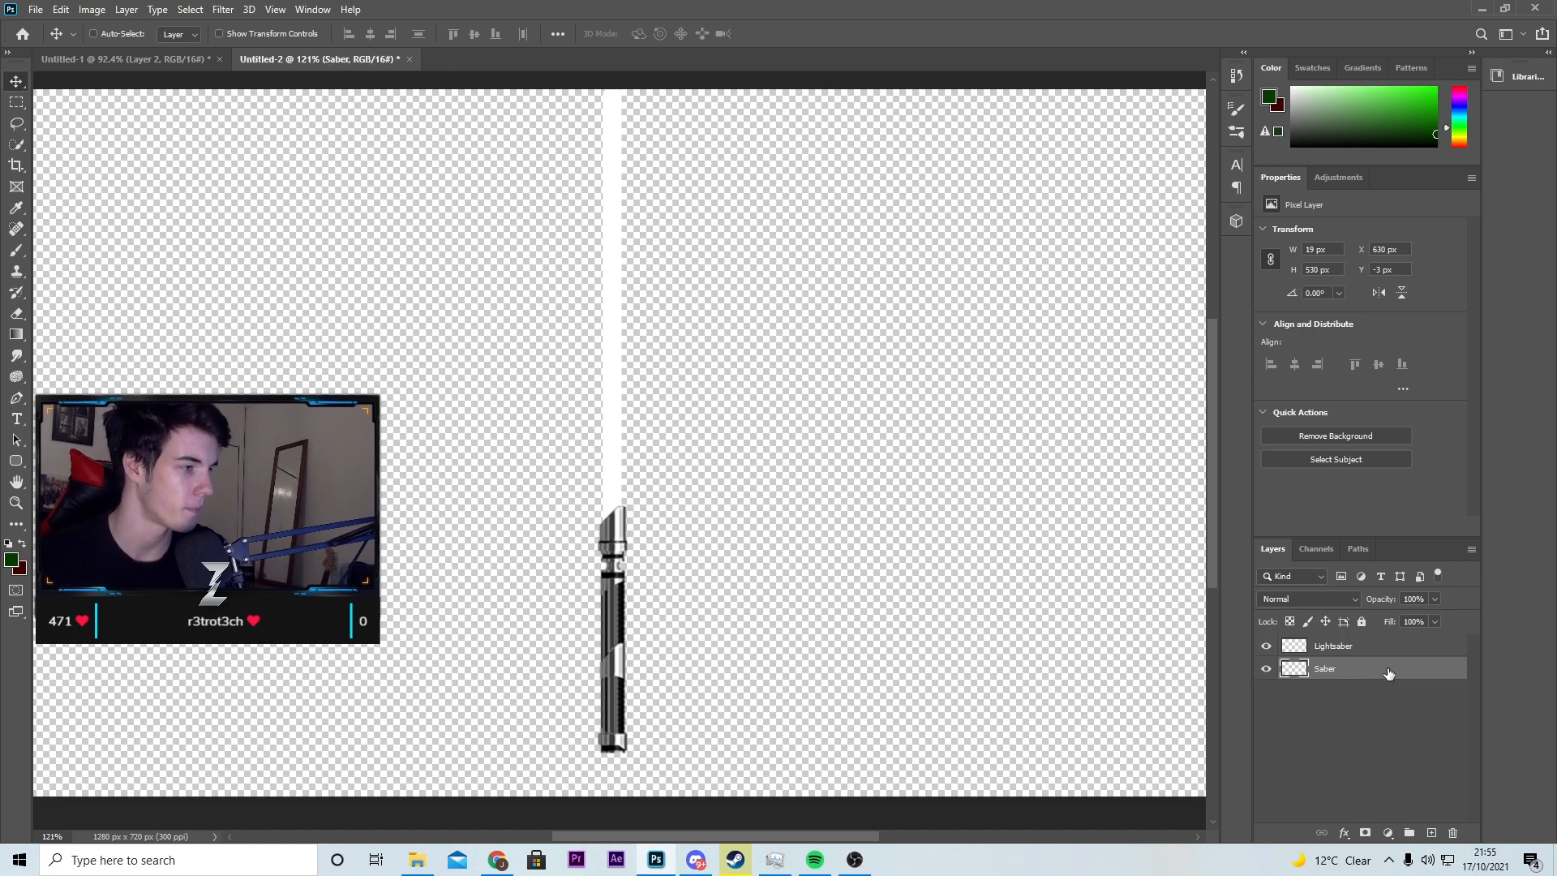
# Step: Apply a green Outer Glow to the Saber layer with 100% opacity, 10% spread and 6 px size
pyautogui.click(1336, 836)
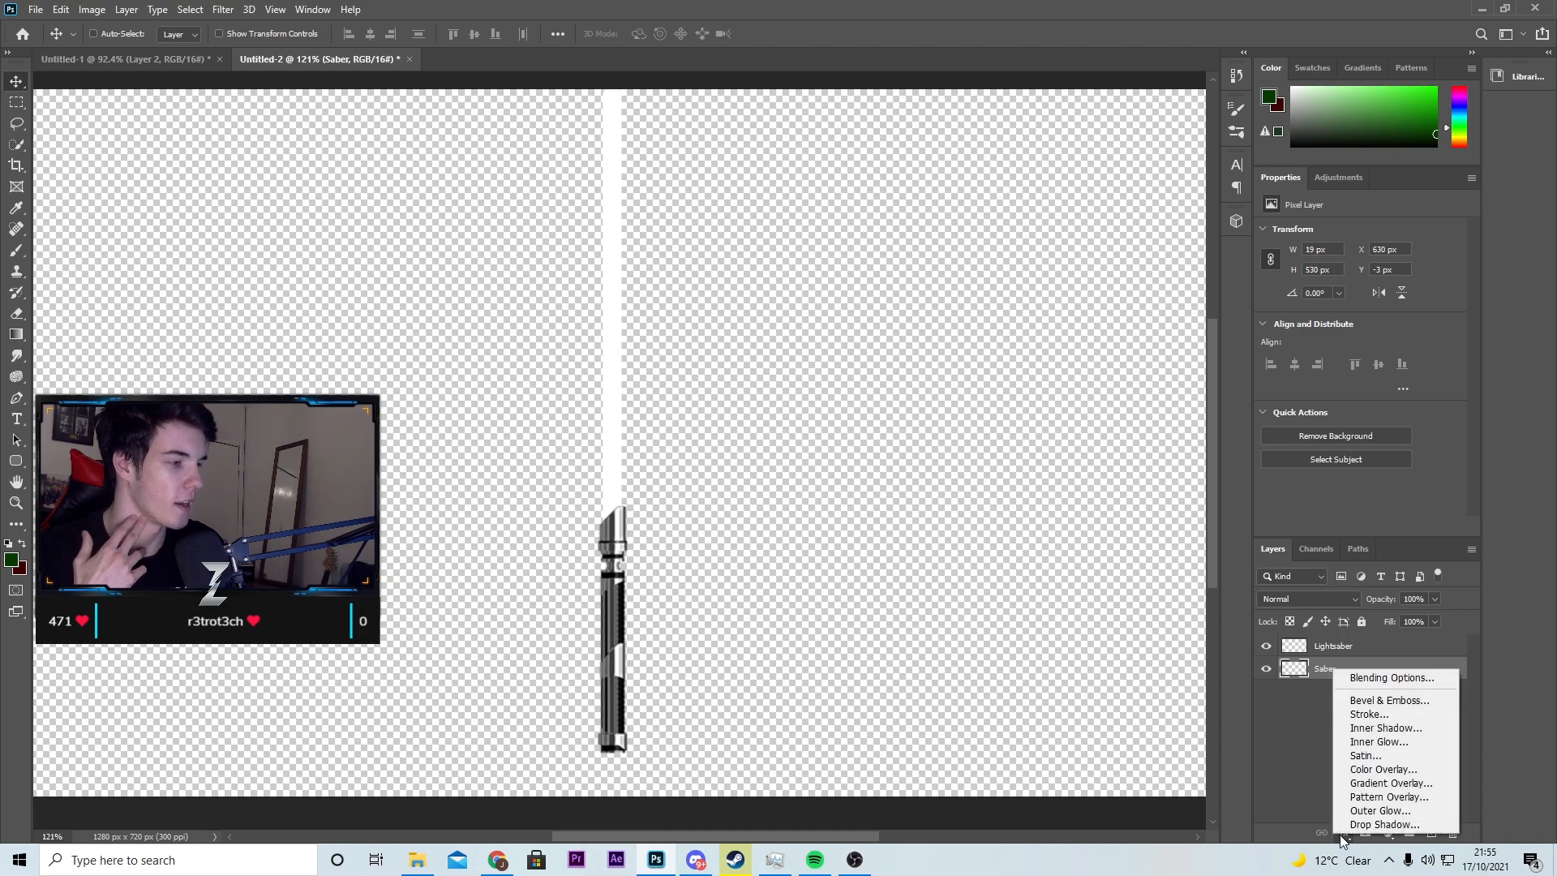
pyautogui.click(1382, 821)
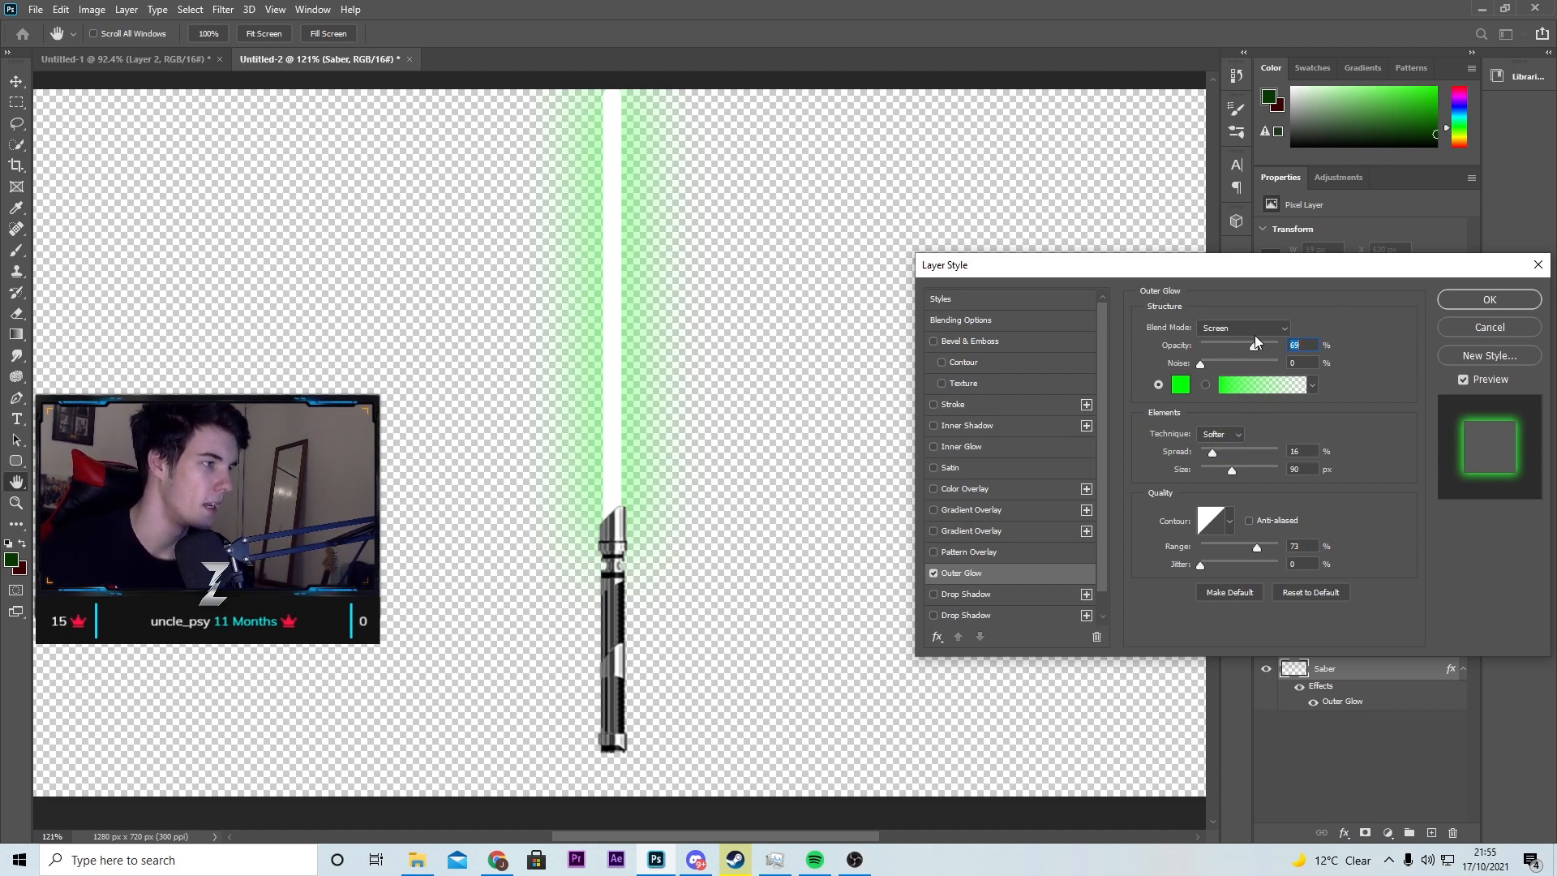
pyautogui.moveTo(1250, 345); pyautogui.dragTo(1314, 350)
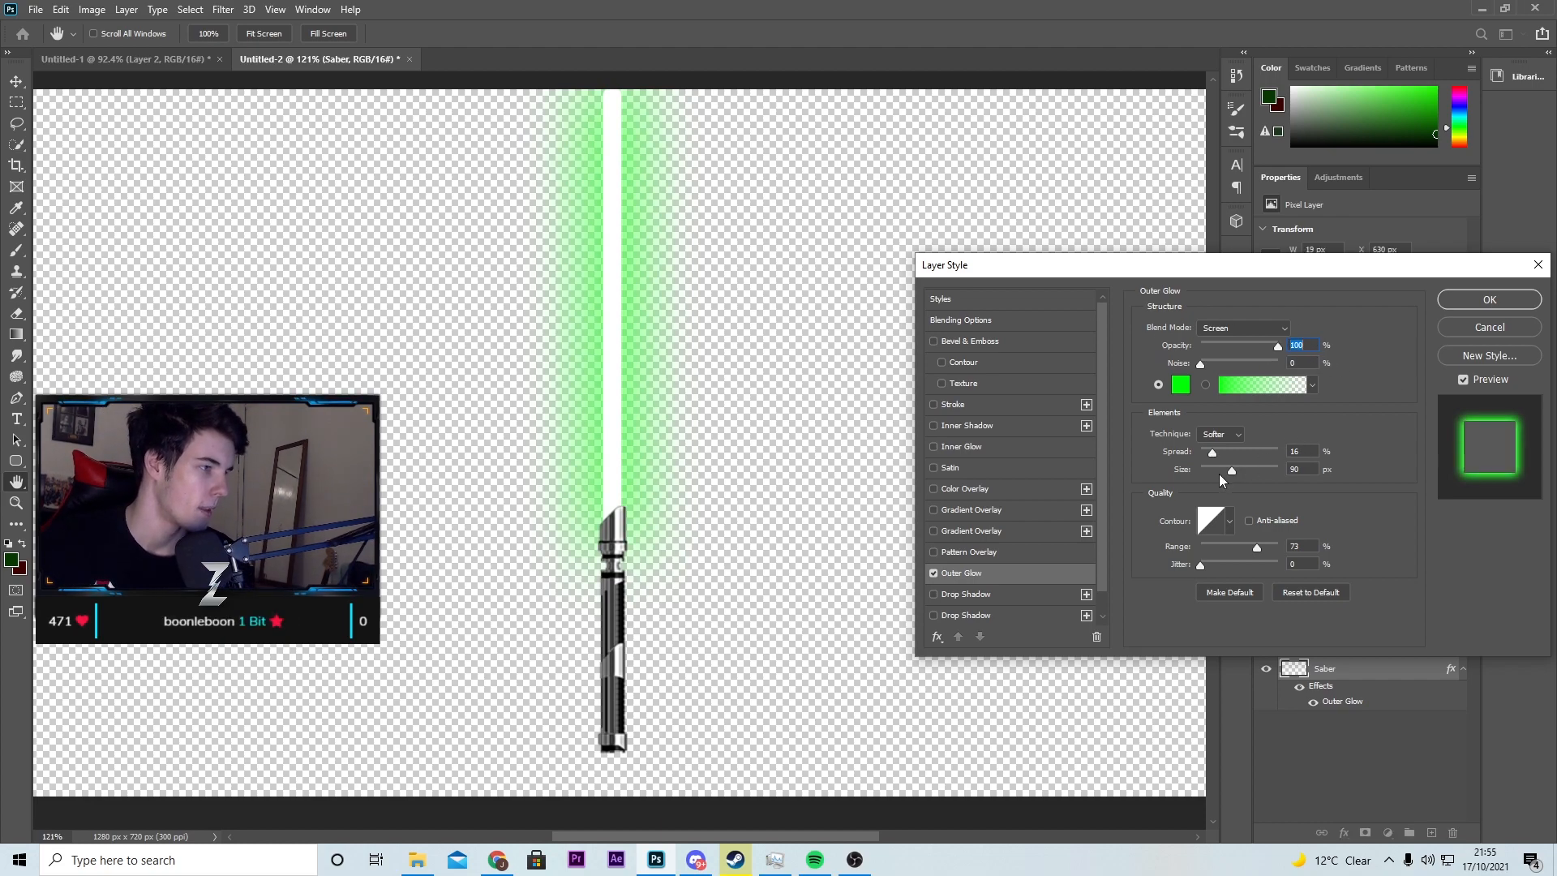
pyautogui.moveTo(1229, 469)
pyautogui.mouseDown()
pyautogui.moveTo(1201, 471)
pyautogui.moveTo(1214, 457)
pyautogui.mouseUp()
pyautogui.hotkey('shift', 'Tab')
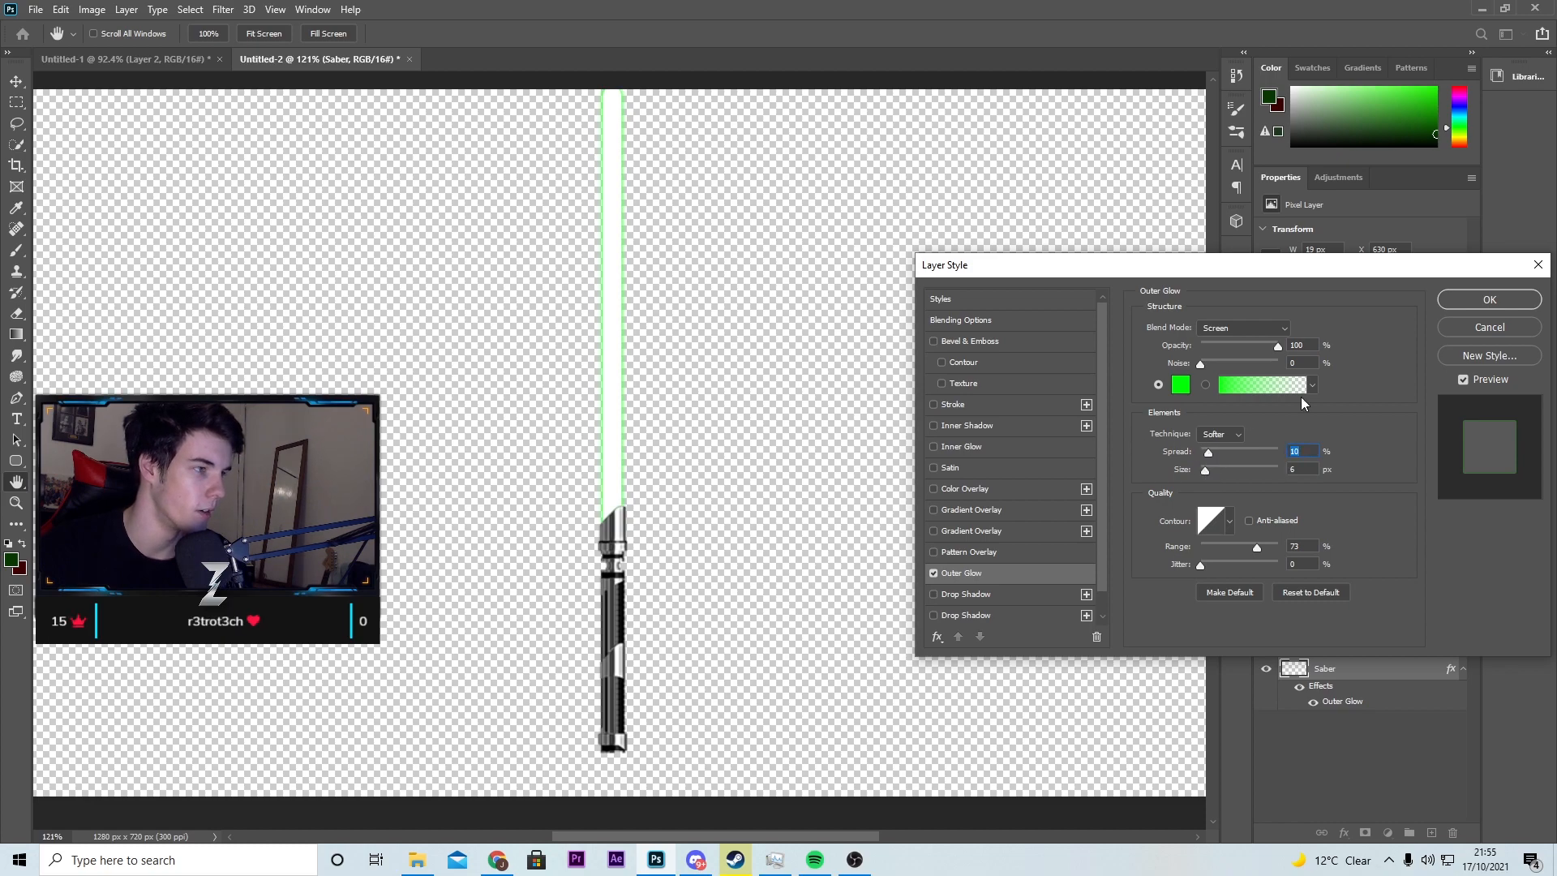
pyautogui.click(1472, 300)
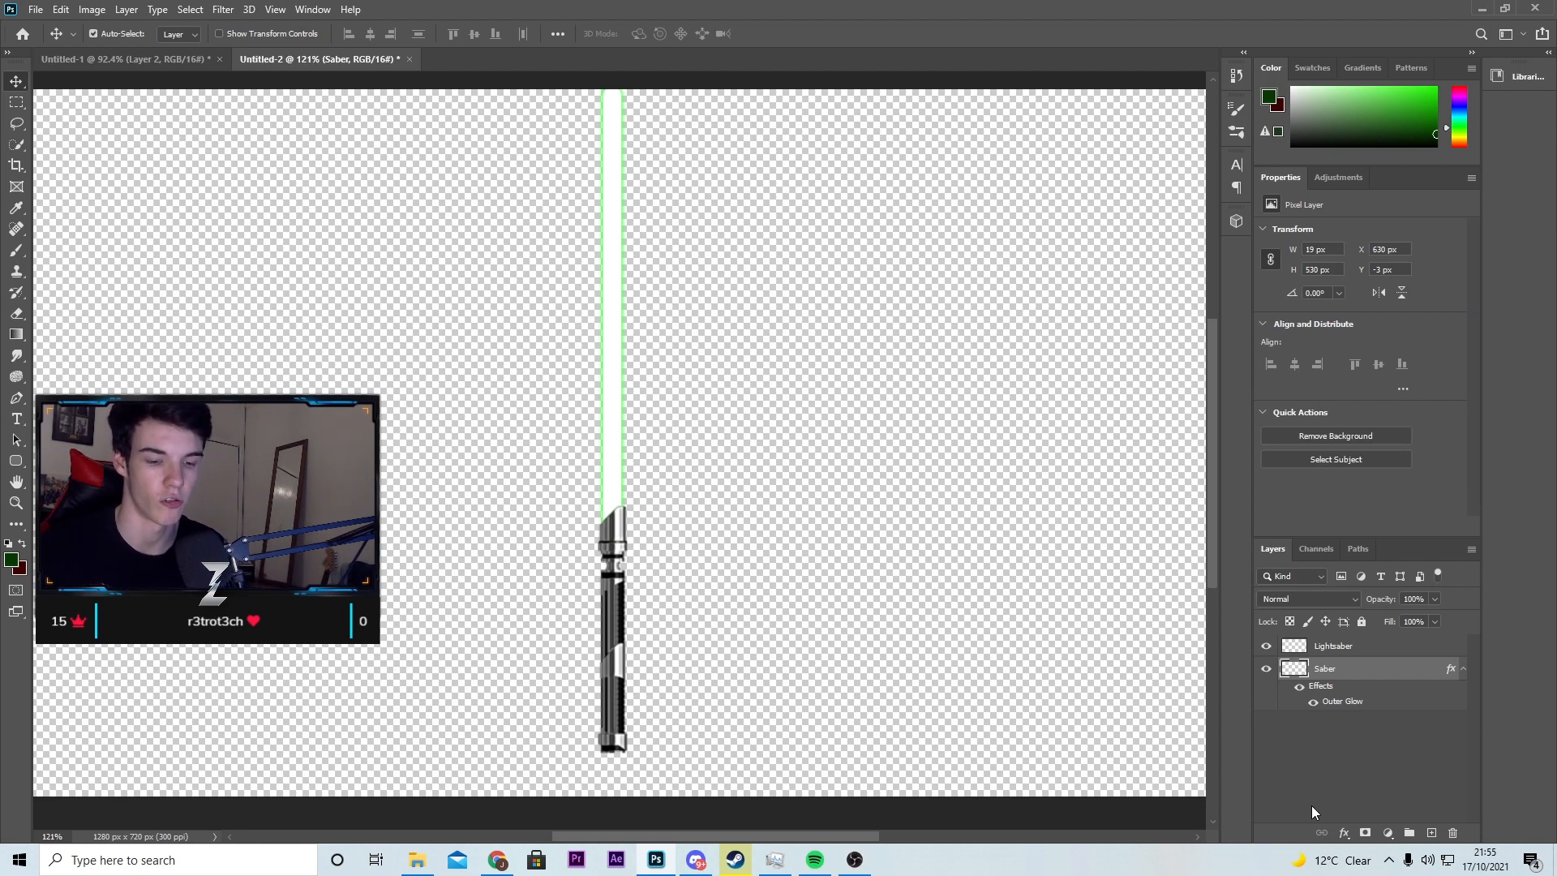
# Step: Duplicate the Saber layer and enlarge the copy's Outer Glow into a wide, soft green halo
pyautogui.hotkey('ctrl', 'j')
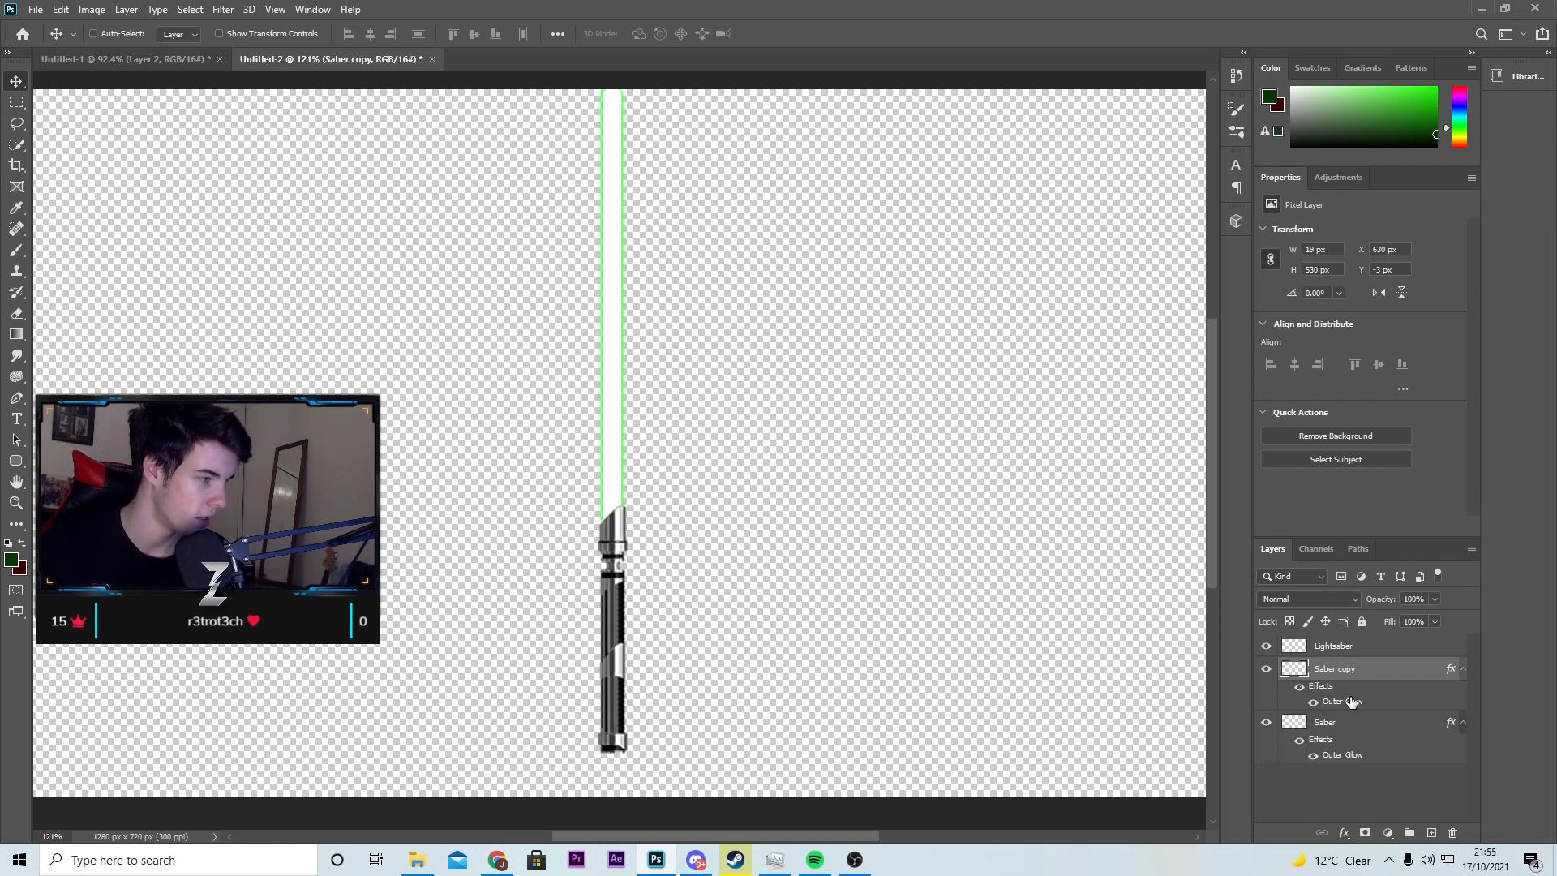
pyautogui.doubleClick(1362, 702)
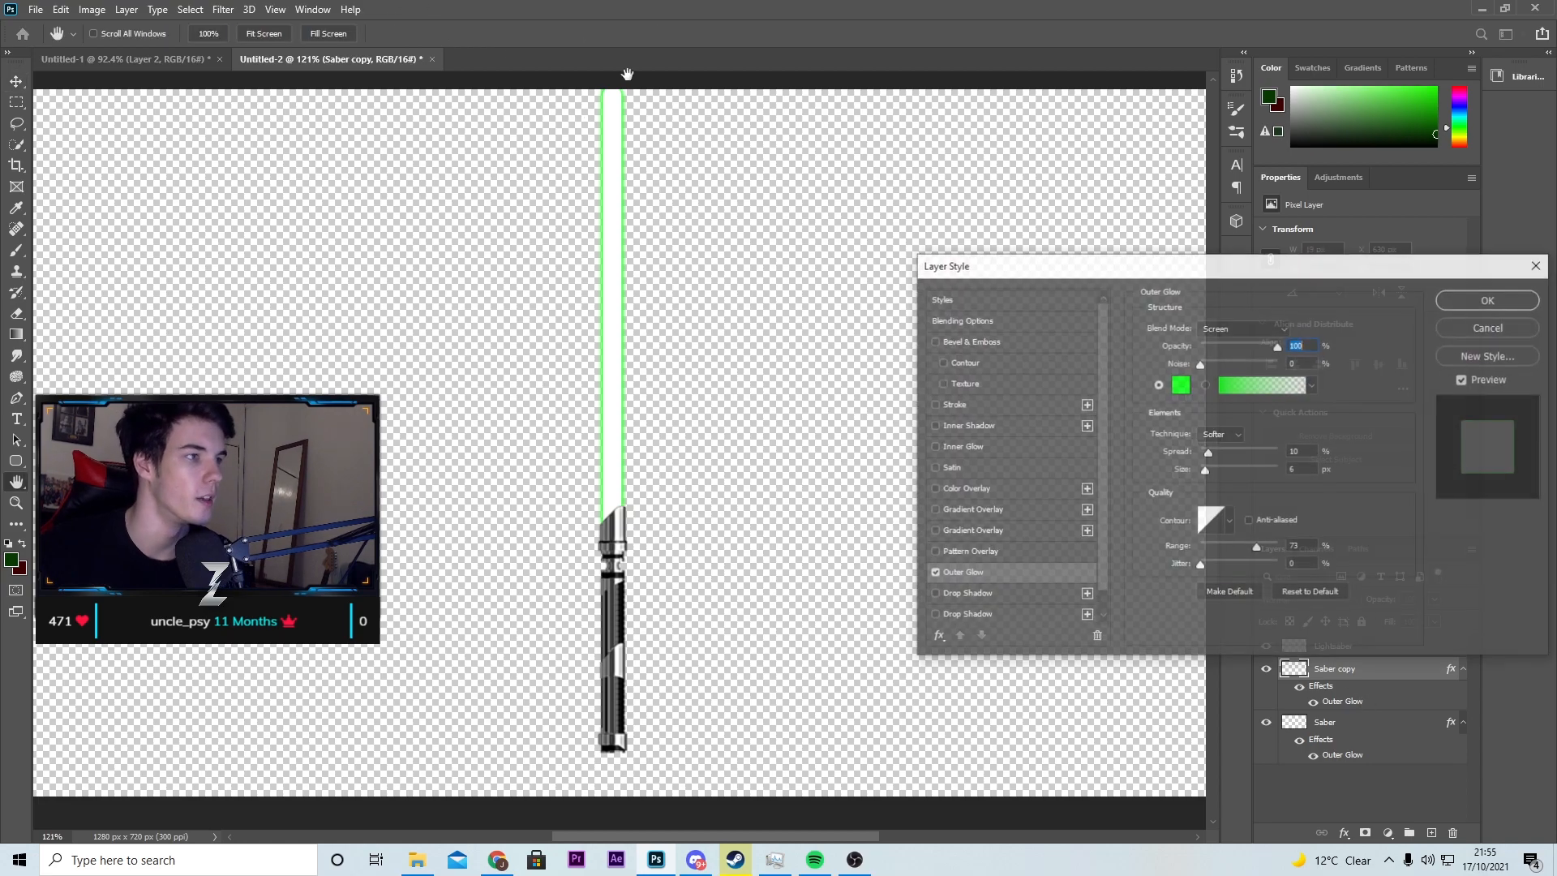
pyautogui.click(1261, 345)
pyautogui.moveTo(1205, 470)
pyautogui.mouseDown()
pyautogui.moveTo(1225, 453)
pyautogui.moveTo(1243, 470)
pyautogui.moveTo(1220, 455)
pyautogui.mouseUp()
pyautogui.click(1220, 454)
pyautogui.click(1466, 306)
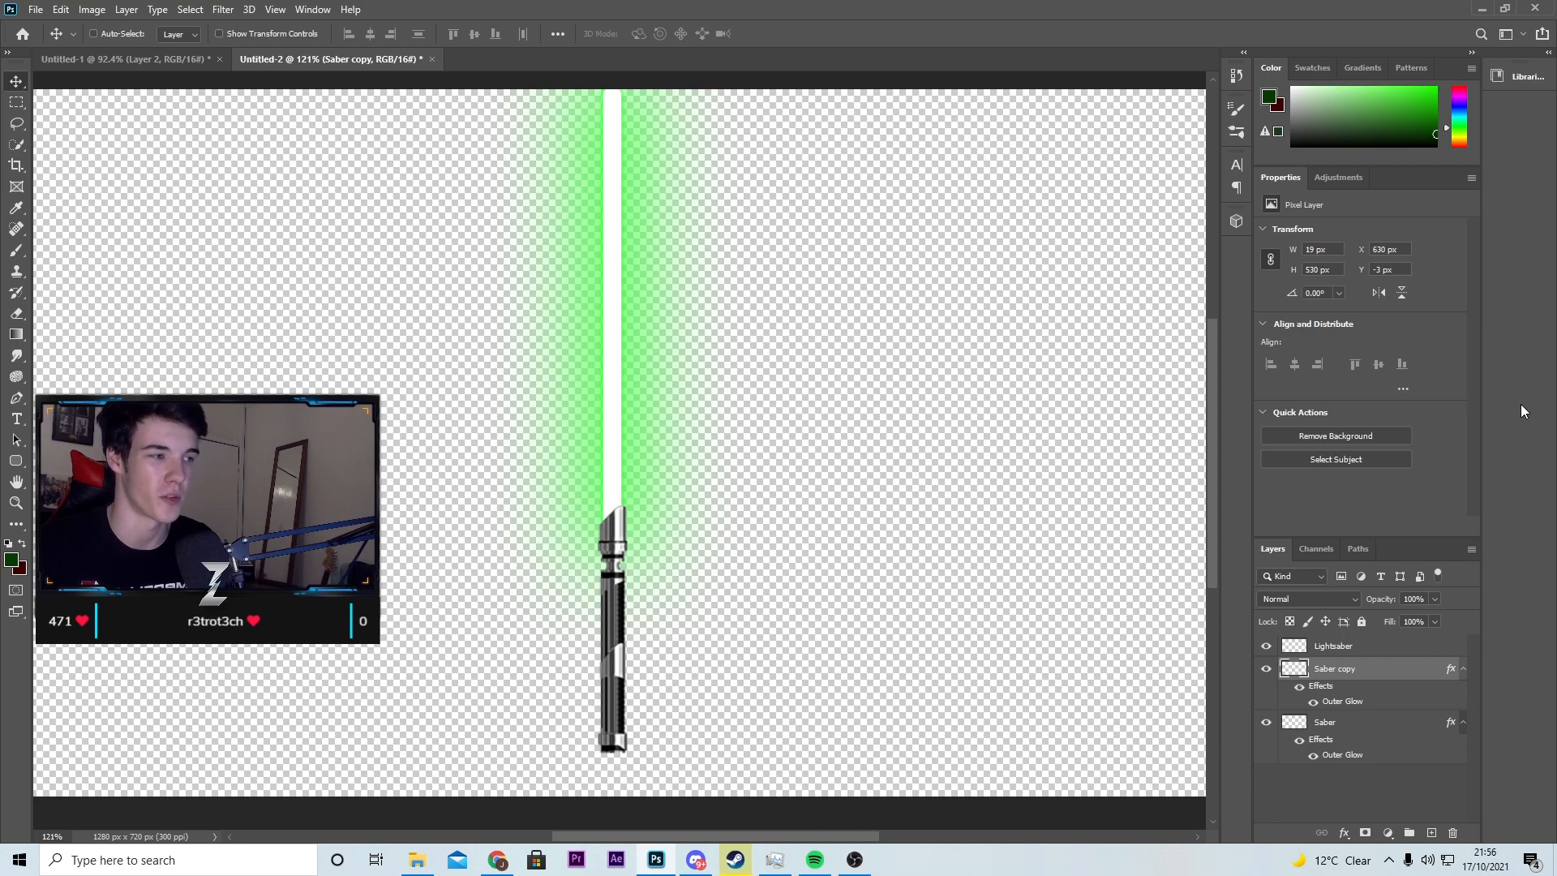
# Step: Create a new layer above the Lightsaber layer and set the foreground colour to 1eff00
pyautogui.click(1431, 833)
pyautogui.moveTo(1327, 671); pyautogui.dragTo(1330, 643)
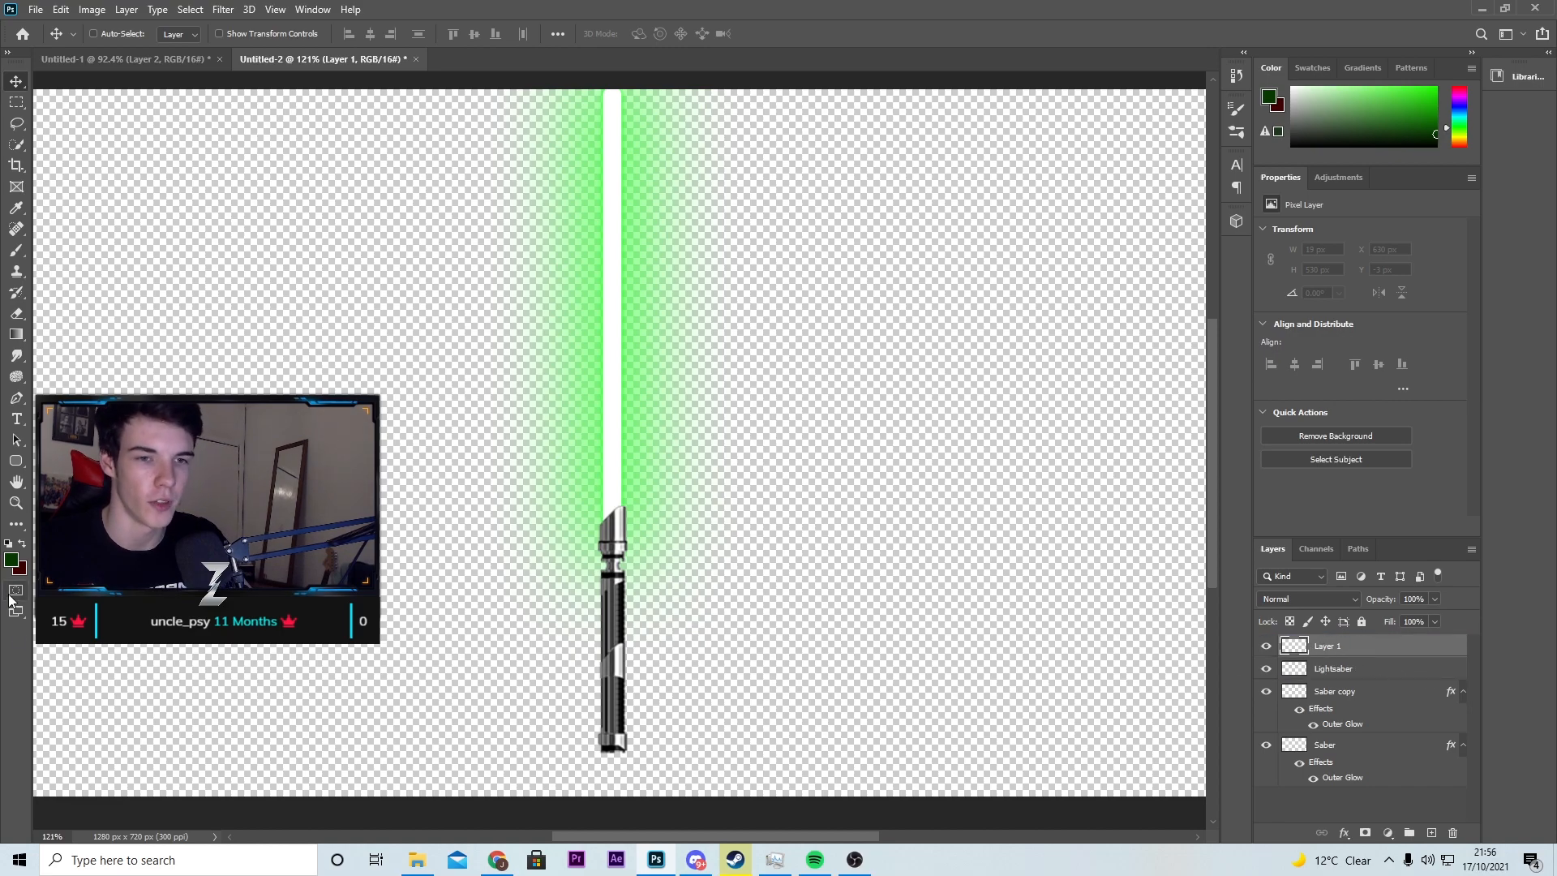
pyautogui.click(11, 559)
pyautogui.write('1eff00')
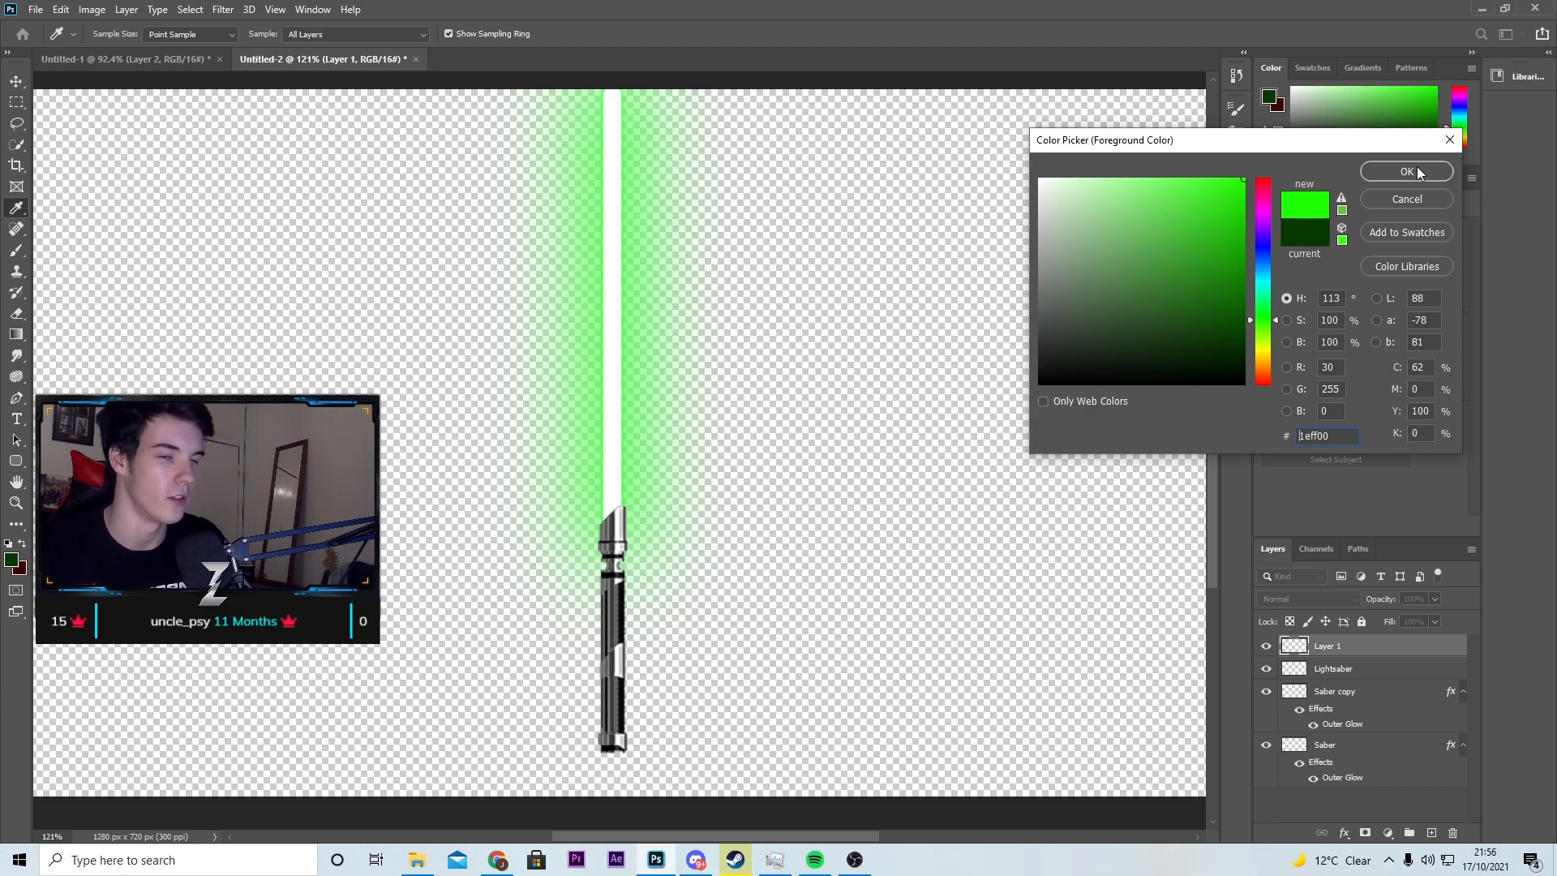
pyautogui.click(1407, 171)
pyautogui.press('v')
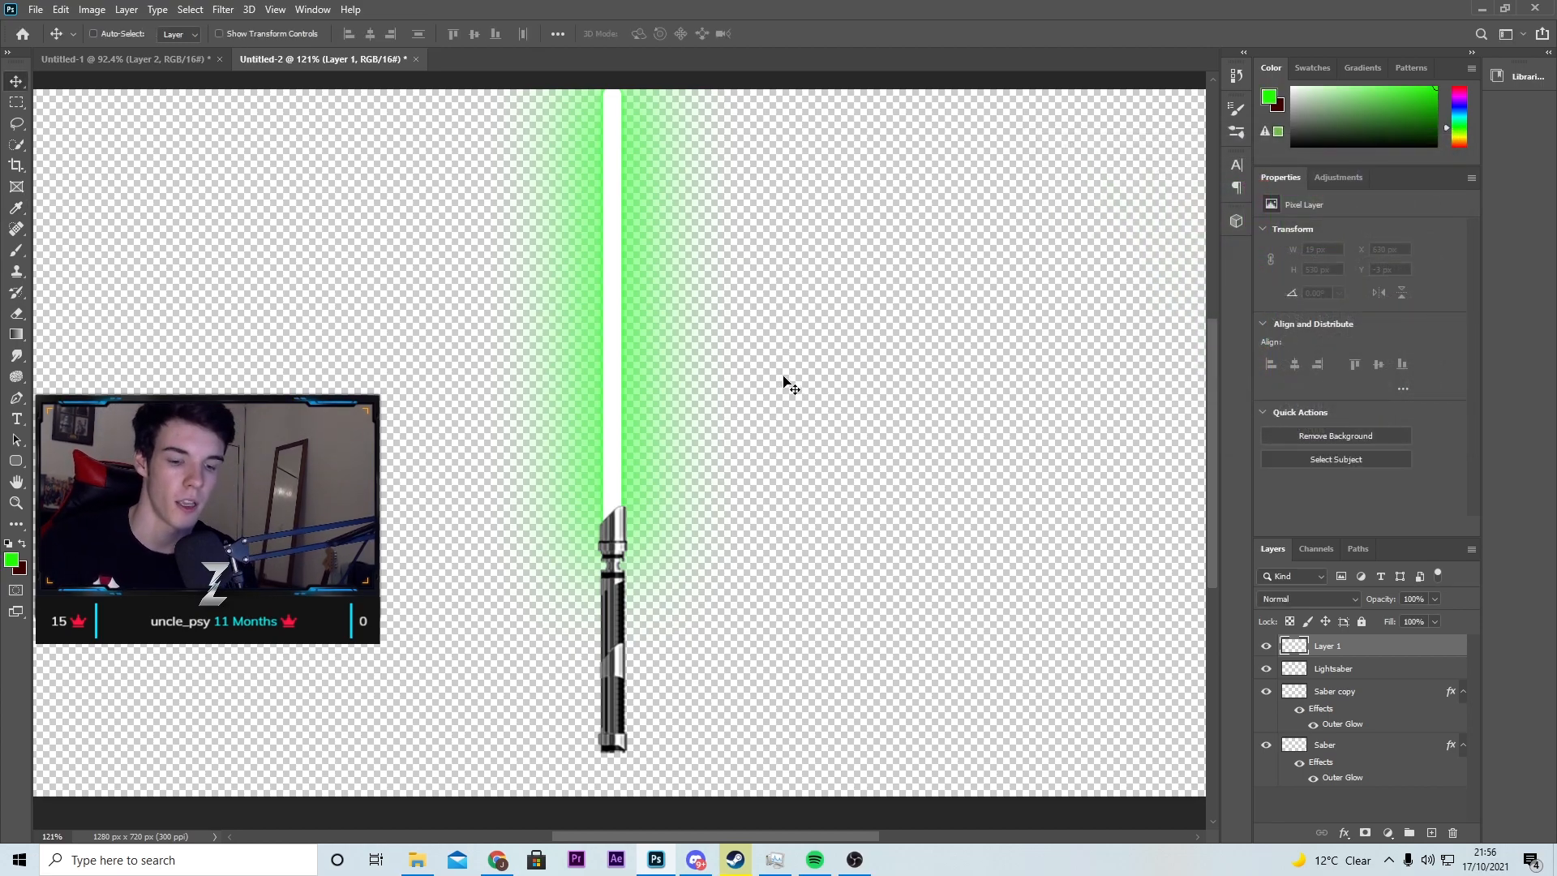
# Step: Paint a straight bright-green stroke down the blade to the hilt with a 60 px Brush, redoing the uneven first stroke
pyautogui.press('b')
pyautogui.press('[')
pyautogui.press('[')
pyautogui.press('[')
pyautogui.press('[')
pyautogui.press('[')
pyautogui.press('[')
pyautogui.press('[')
pyautogui.press('[')
pyautogui.press('[')
pyautogui.press('[')
pyautogui.press('[')
pyautogui.press('[')
pyautogui.press('[')
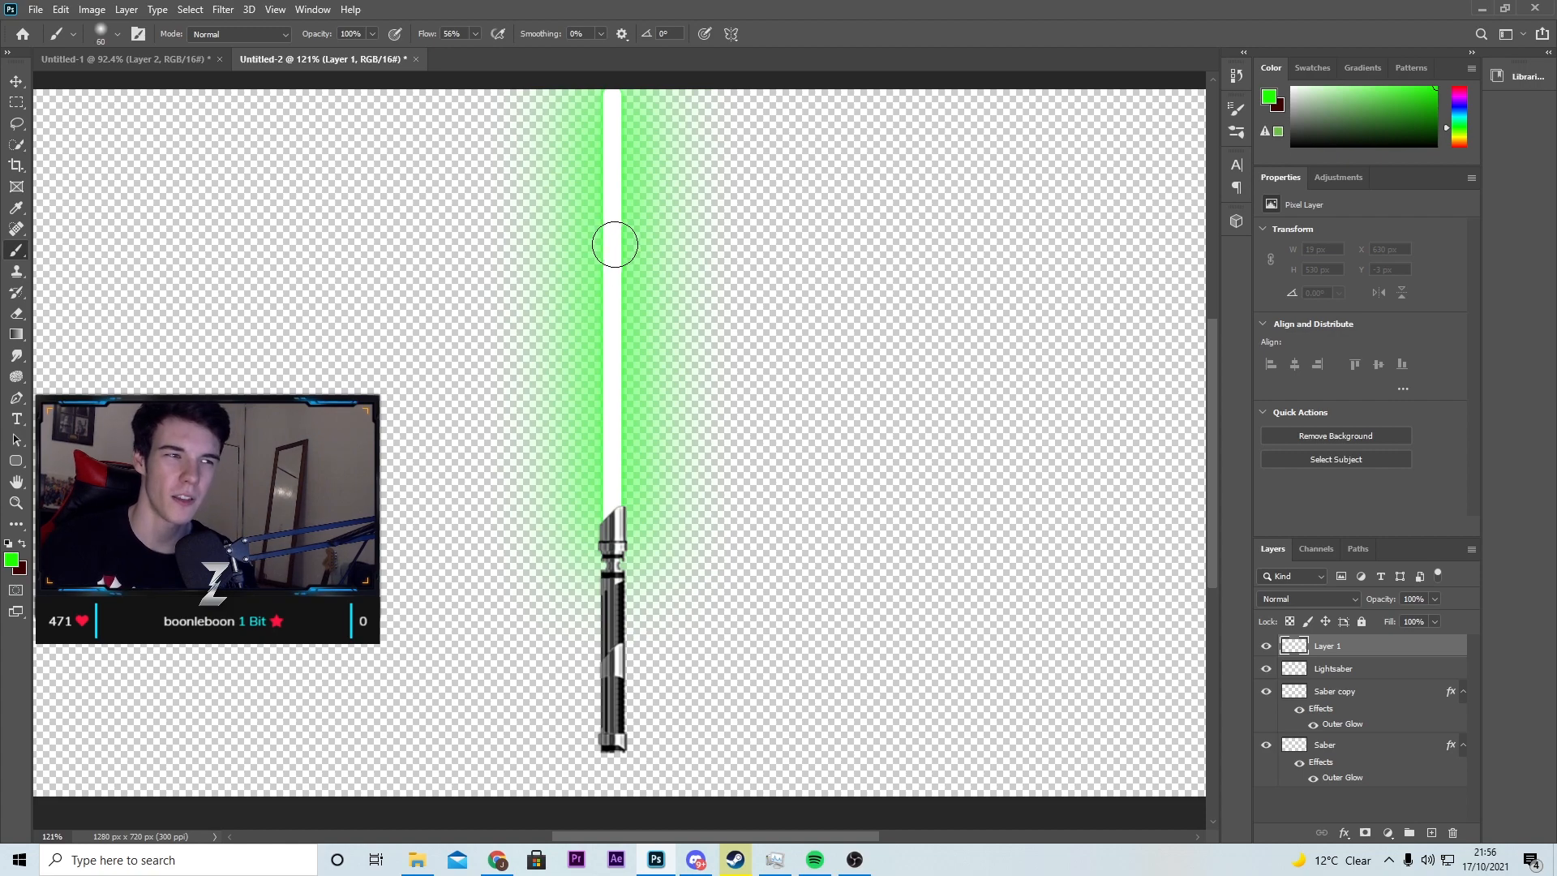
pyautogui.scroll(1, 615, 235)
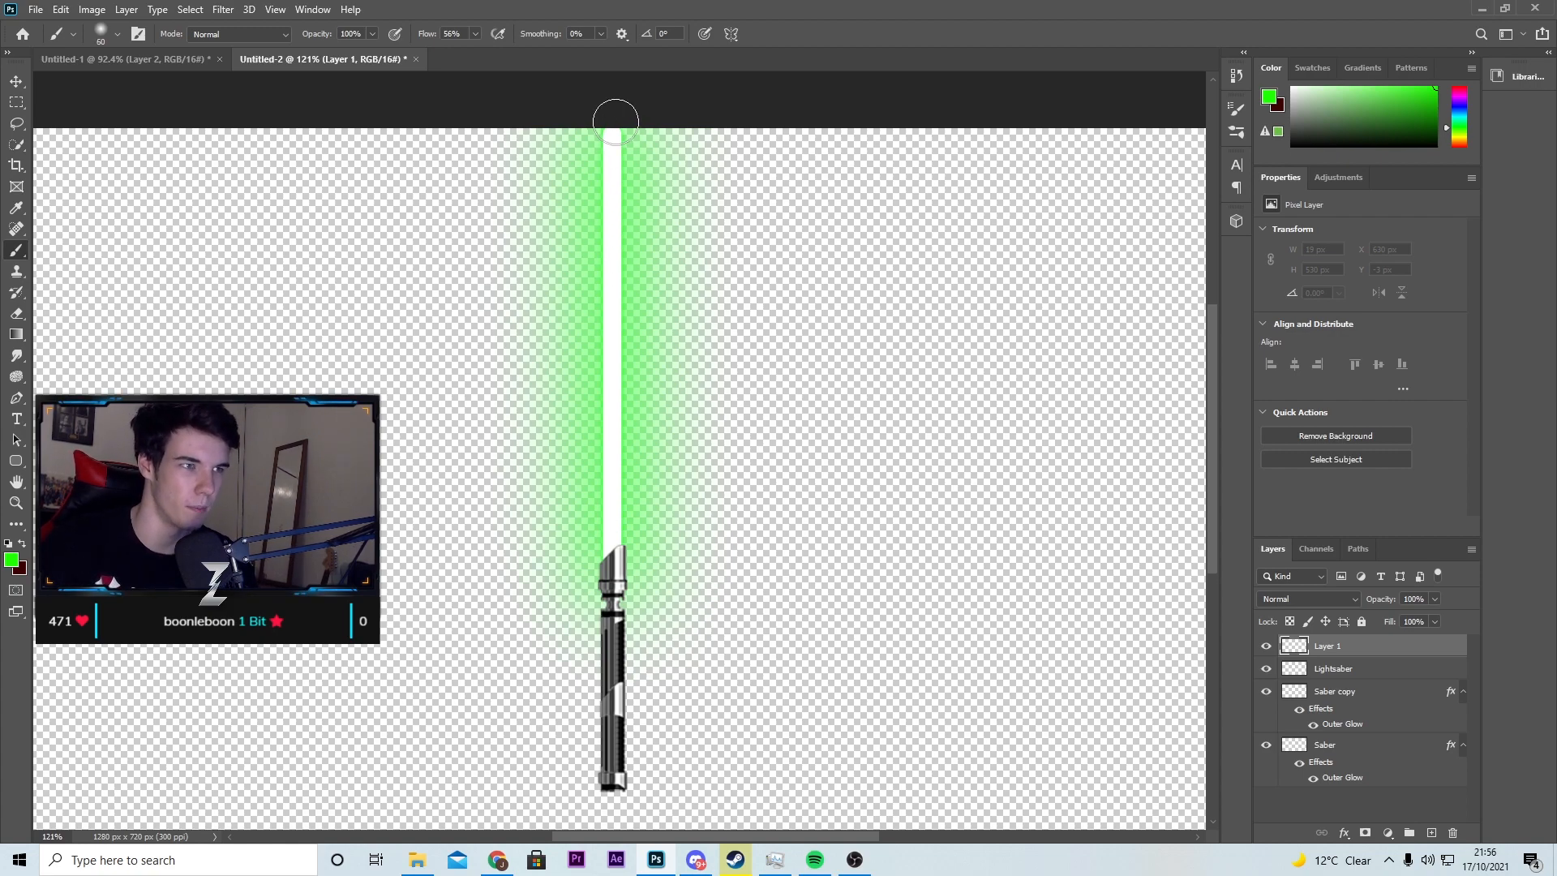
pyautogui.moveTo(613, 139); pyautogui.dragTo(613, 566)
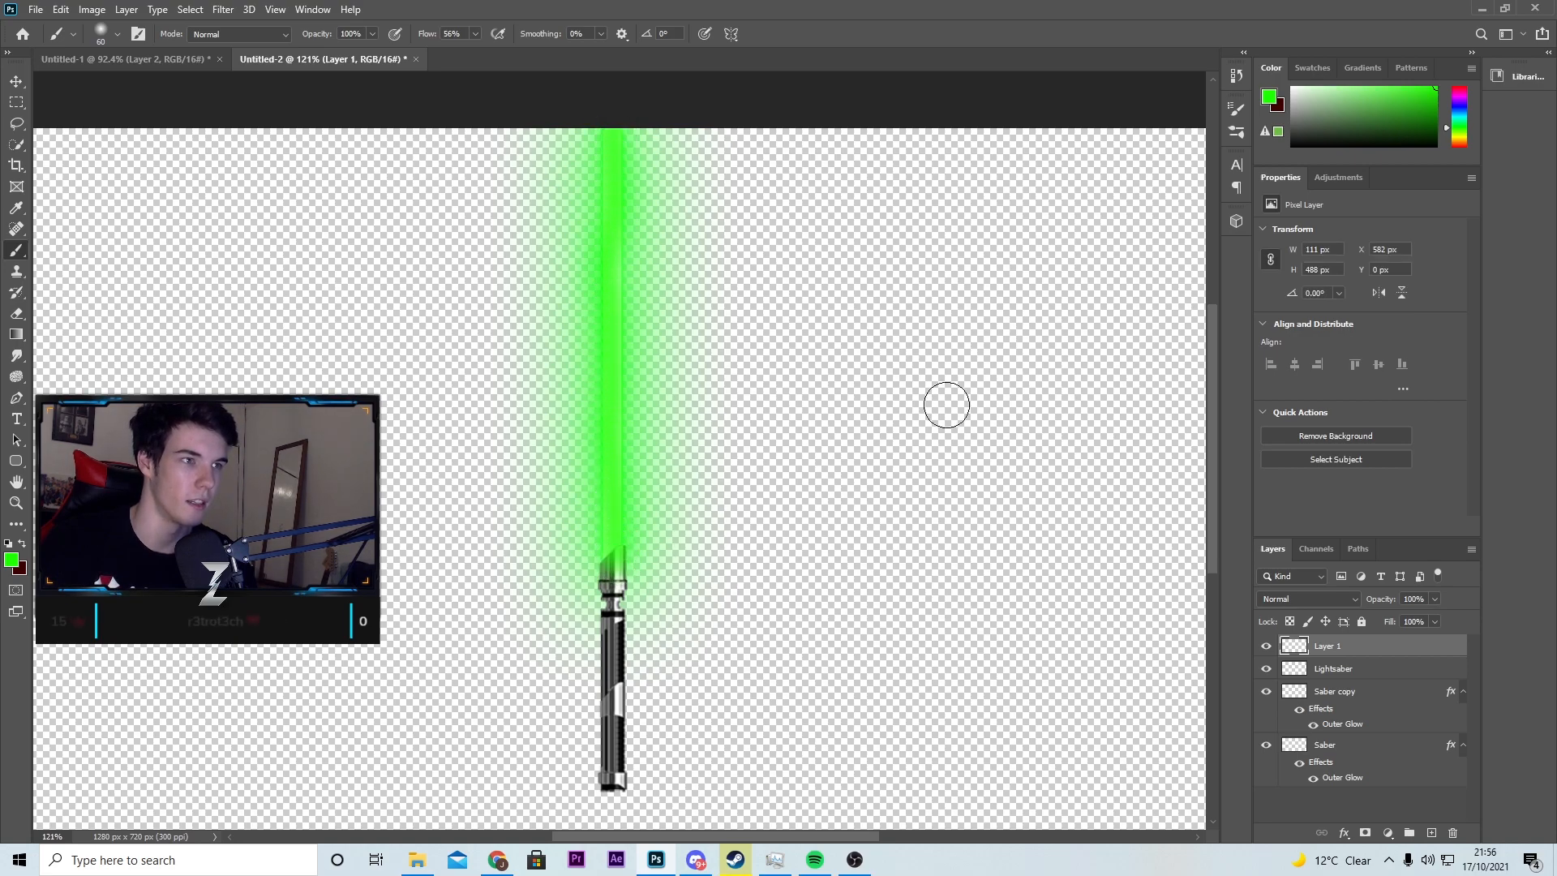
pyautogui.hotkey('ctrl', 'z')
pyautogui.moveTo(611, 122); pyautogui.dragTo(613, 568)
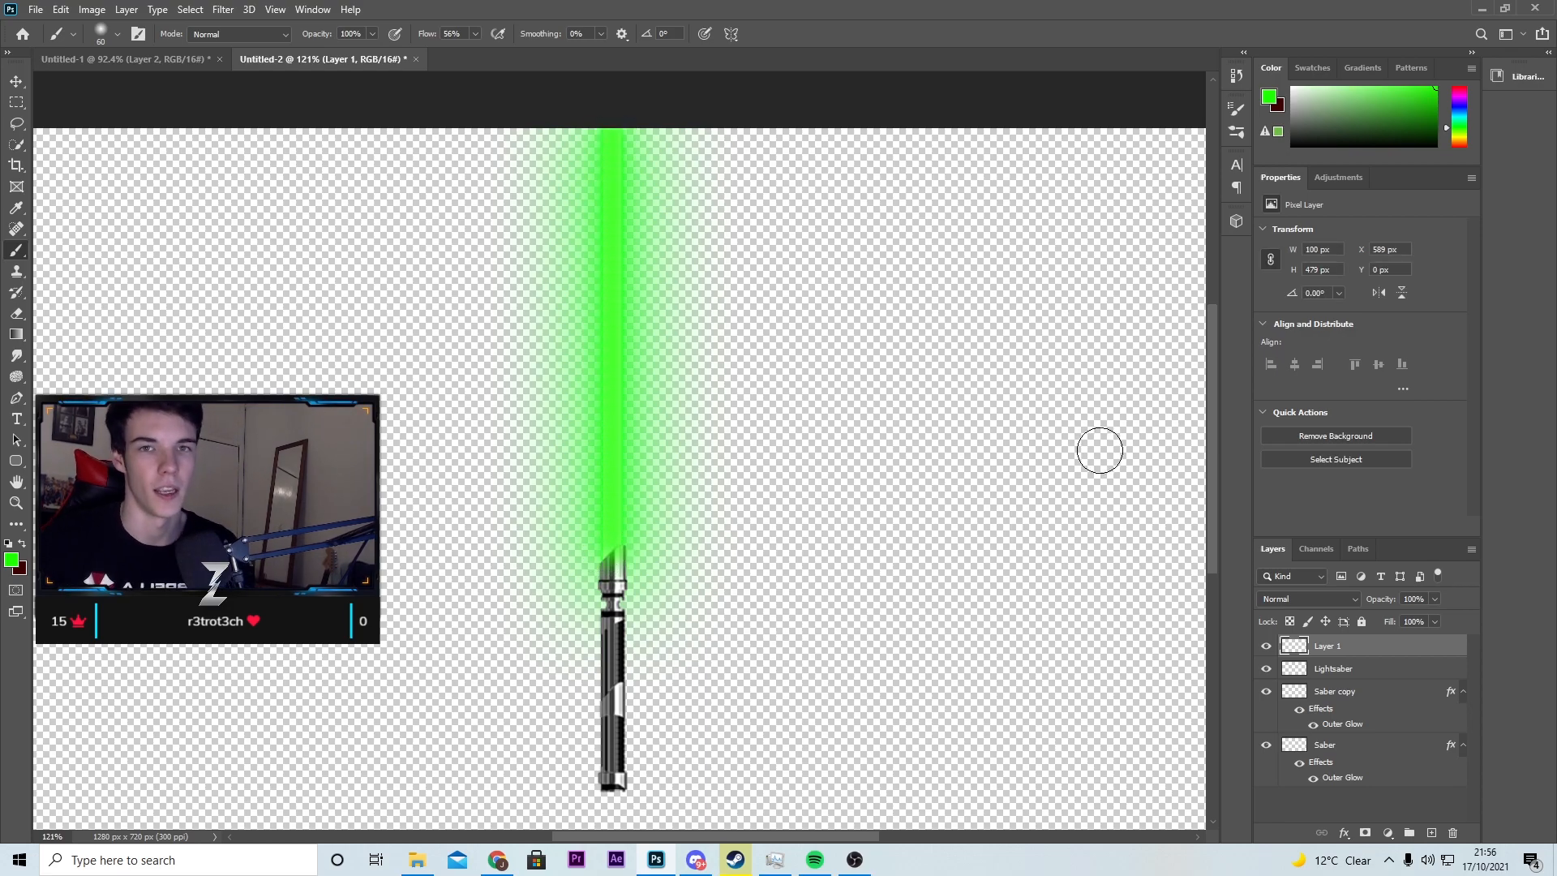
# Step: Set Layer 1's blend mode to Linear Dodge (Add) and its opacity to 39%
pyautogui.scroll(-1, 1099, 450)
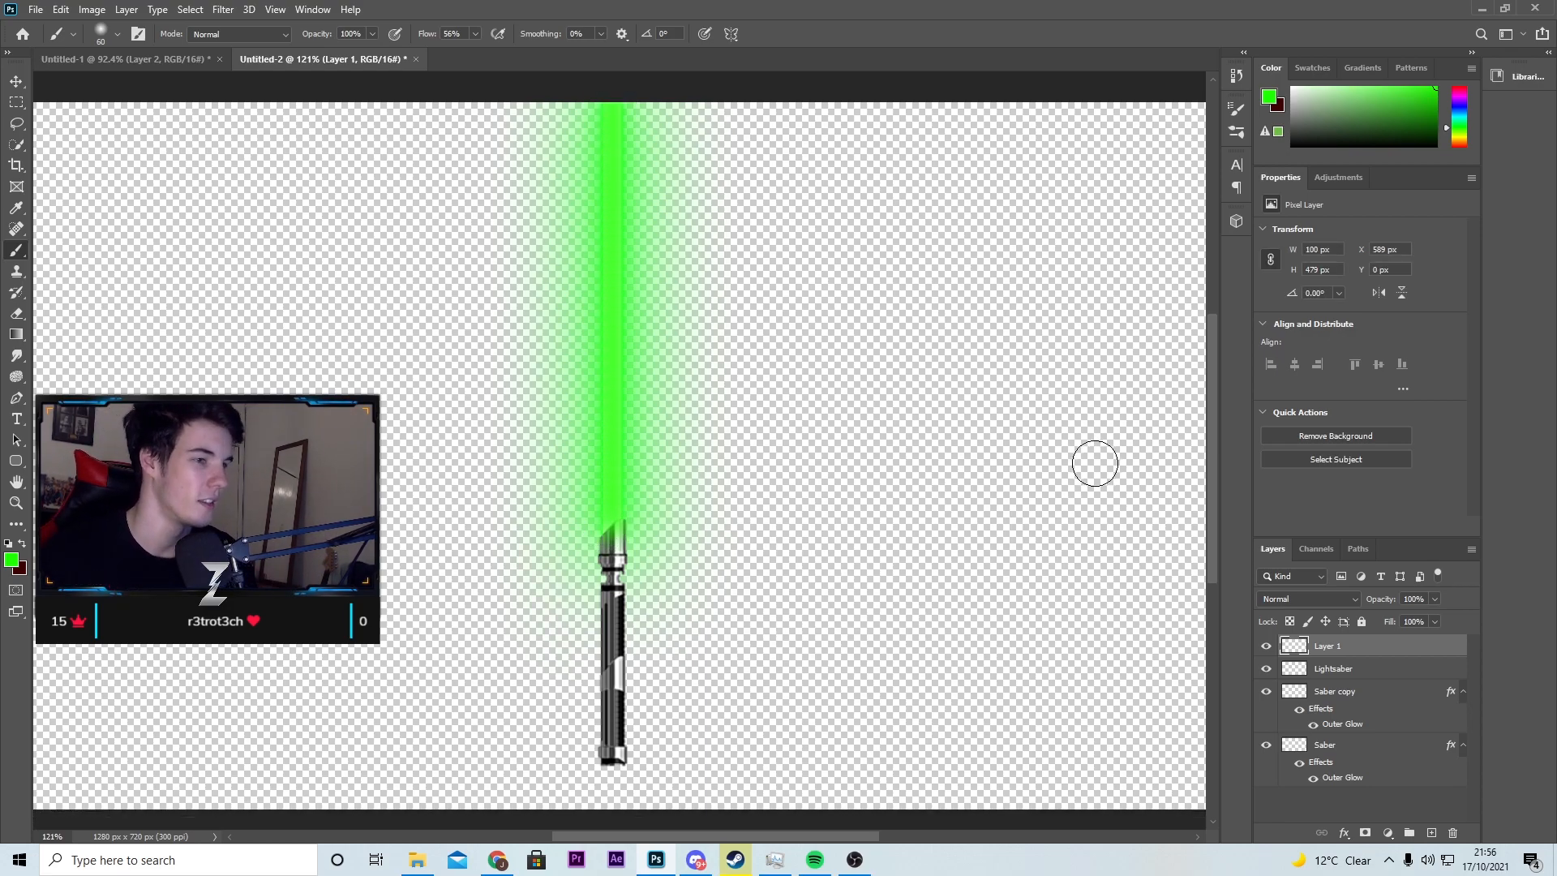
pyautogui.click(1331, 602)
pyautogui.click(1535, 579)
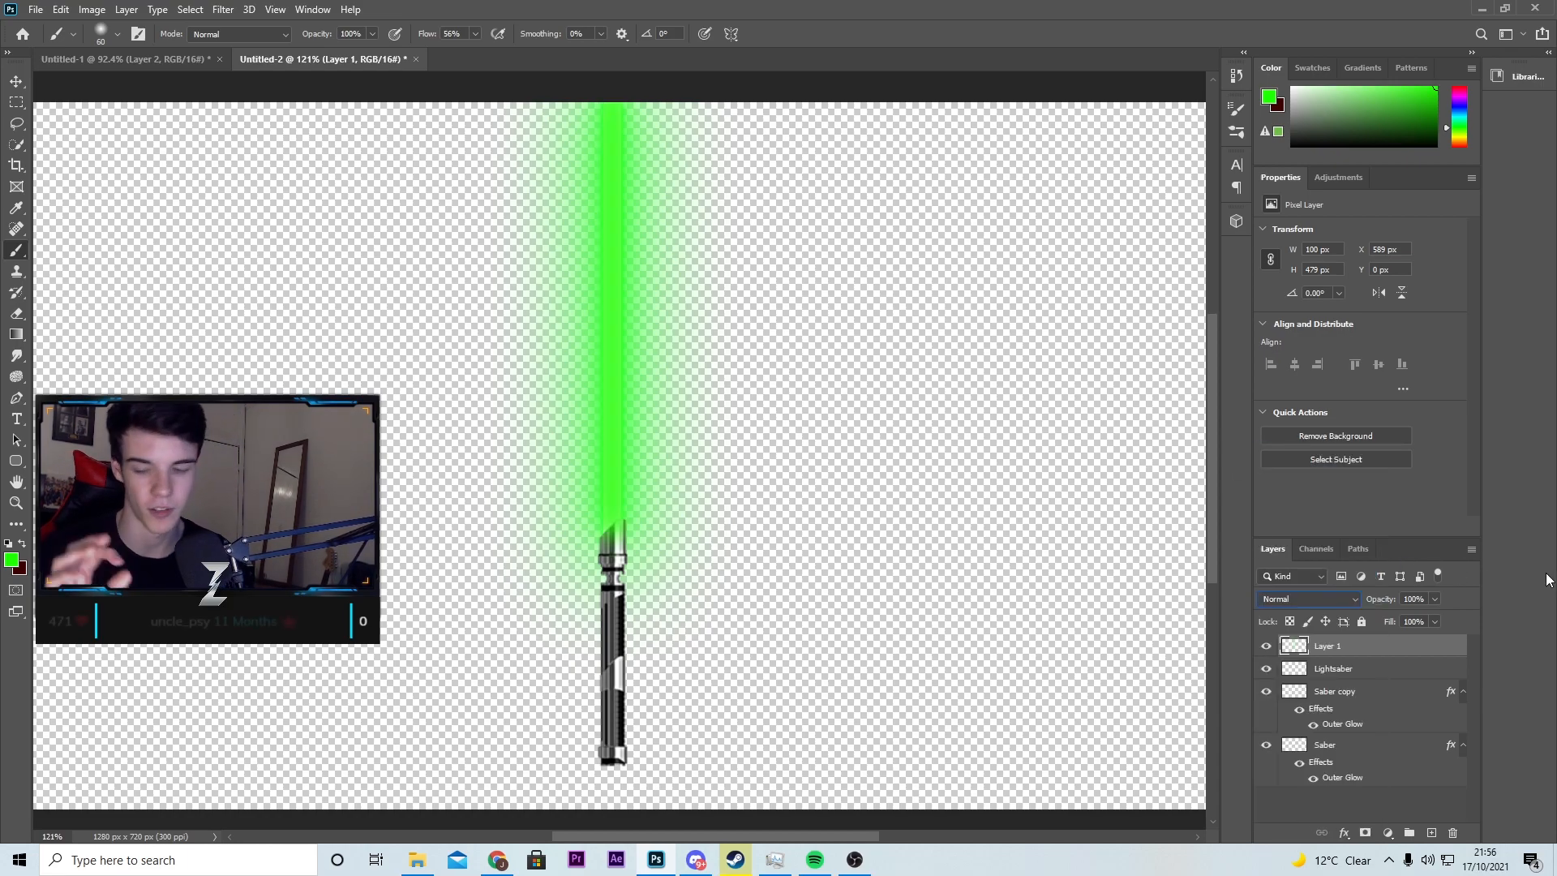
pyautogui.click(1352, 605)
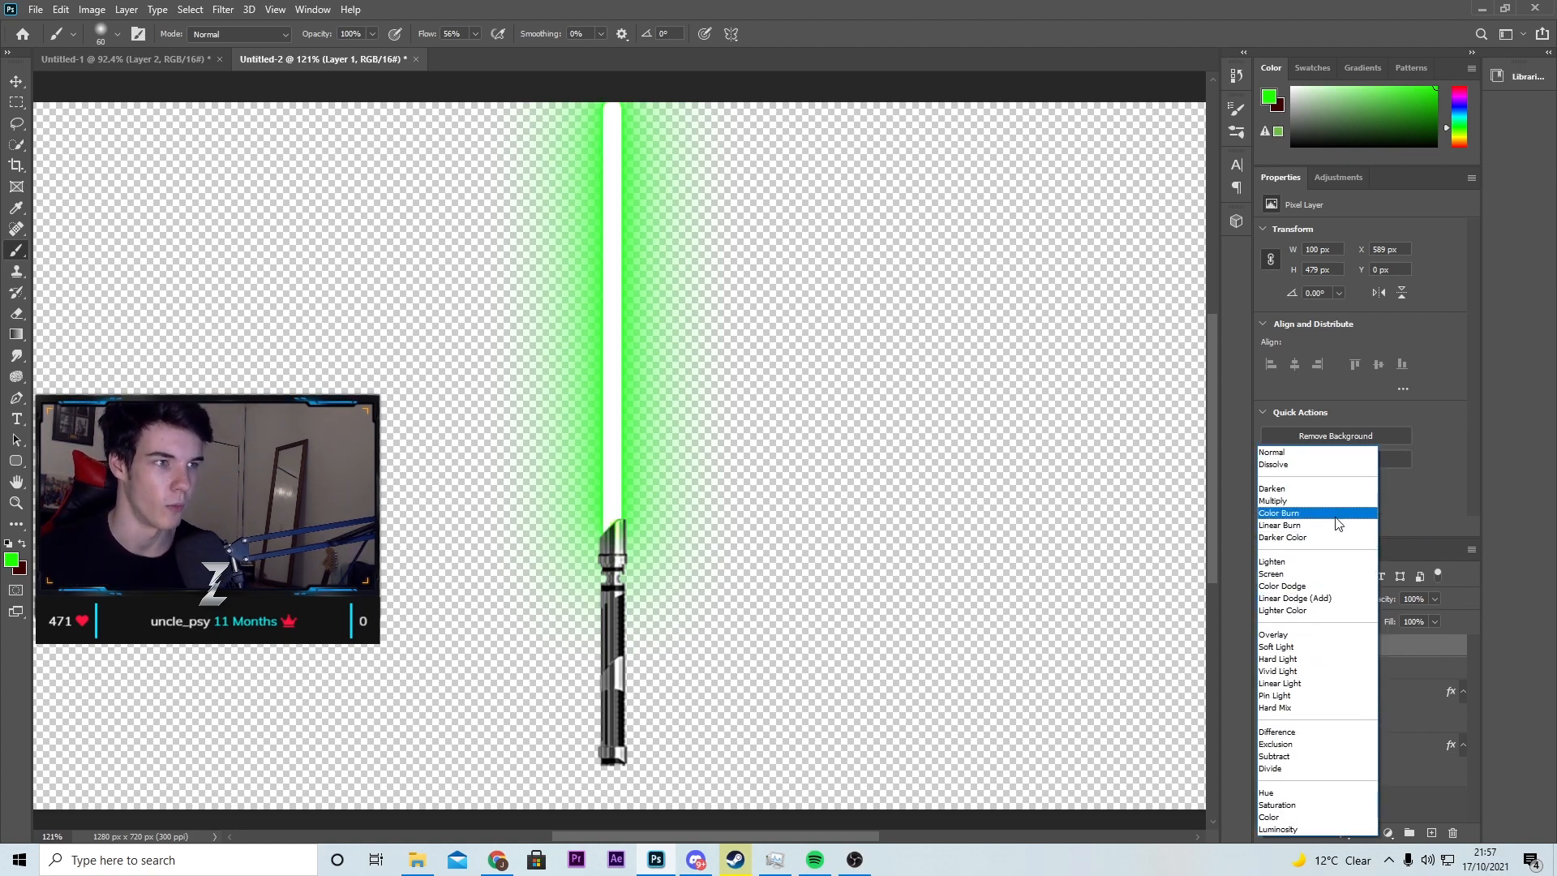
pyautogui.click(1331, 600)
pyautogui.click(1435, 599)
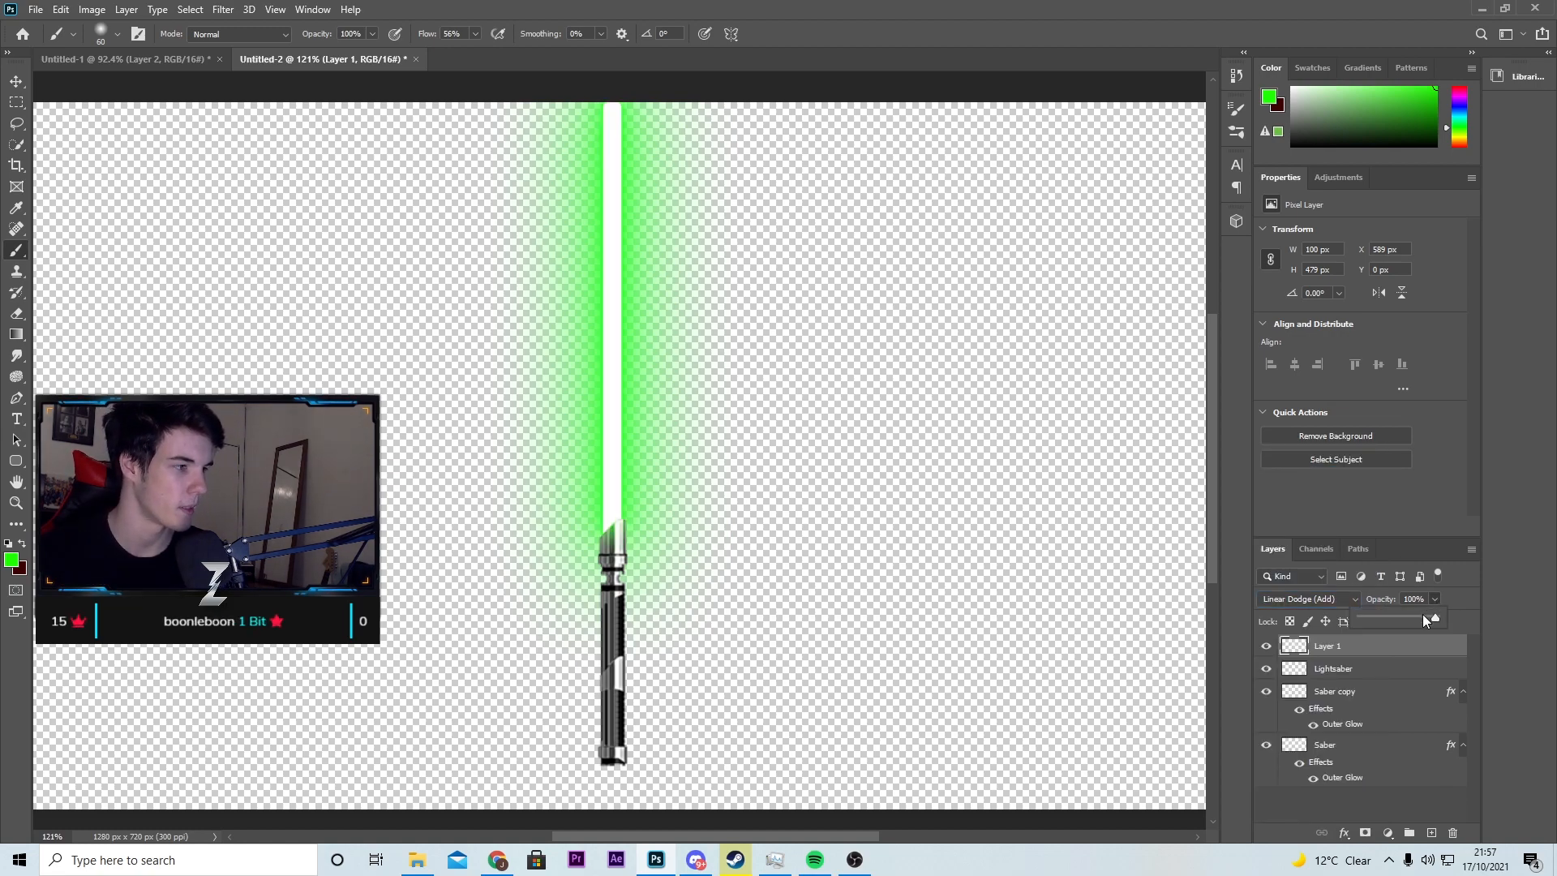
pyautogui.moveTo(1396, 616); pyautogui.dragTo(1390, 617)
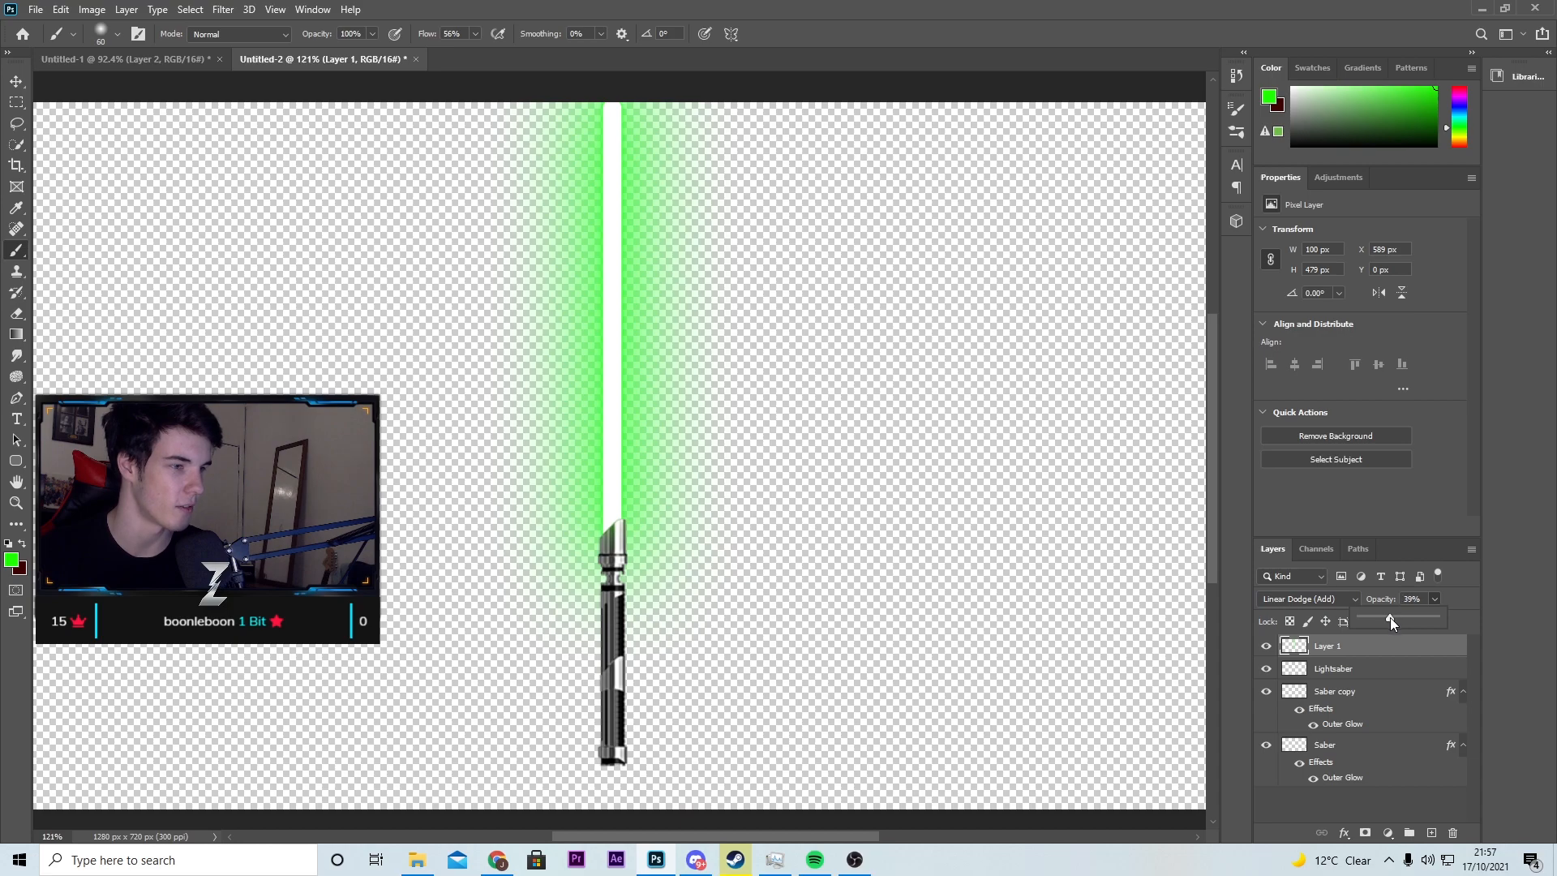
pyautogui.click(1507, 611)
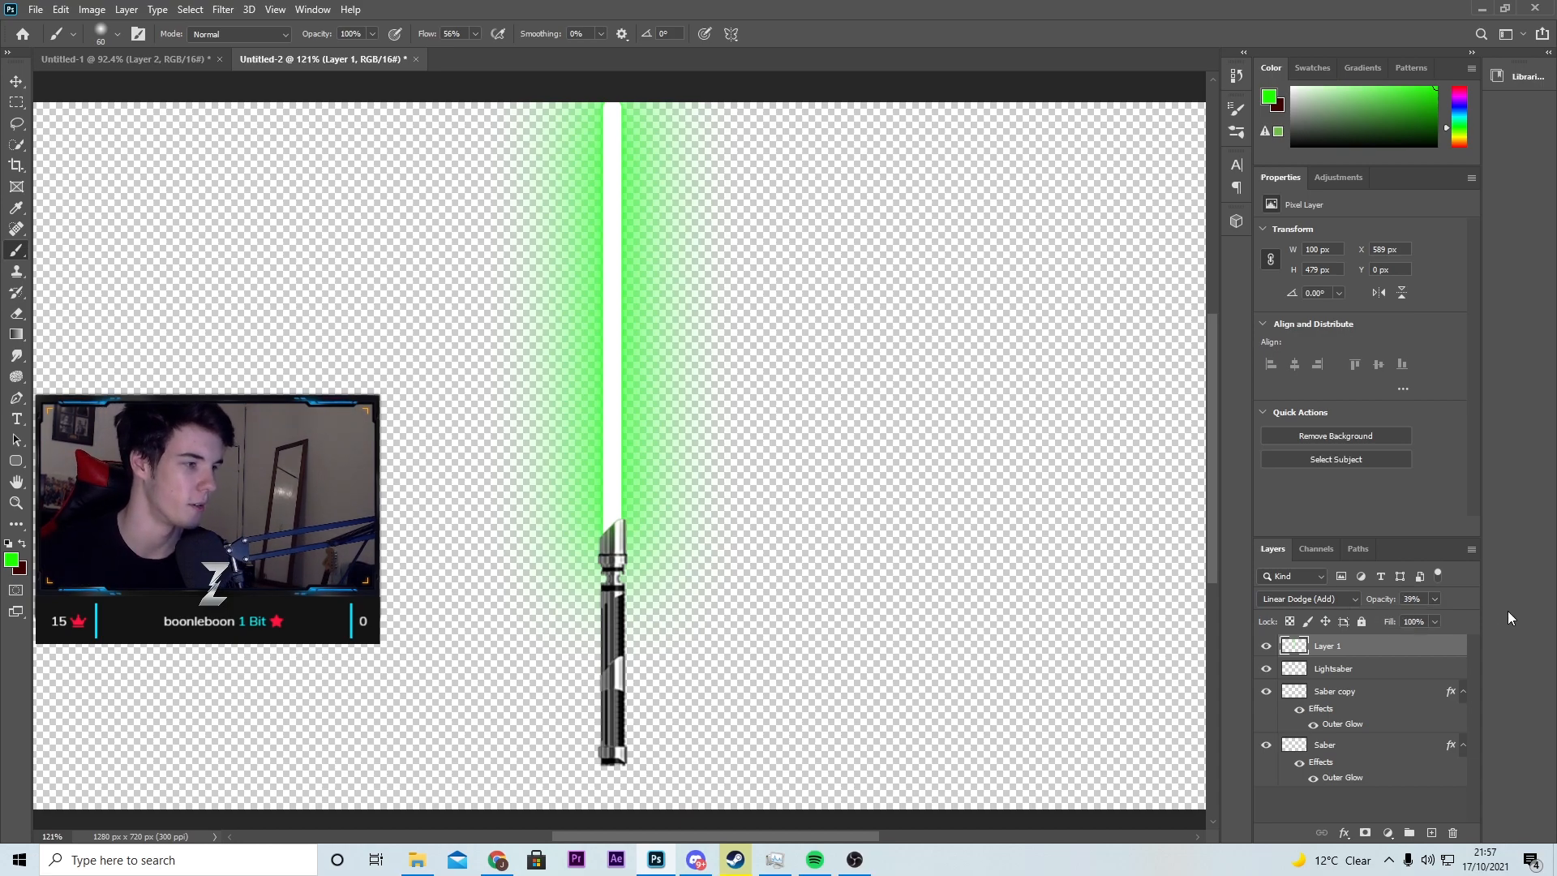
# Step: Create a new layer and paint down the blade with a 175 px Brush in colour 0f7f00
pyautogui.click(1432, 833)
pyautogui.click(11, 559)
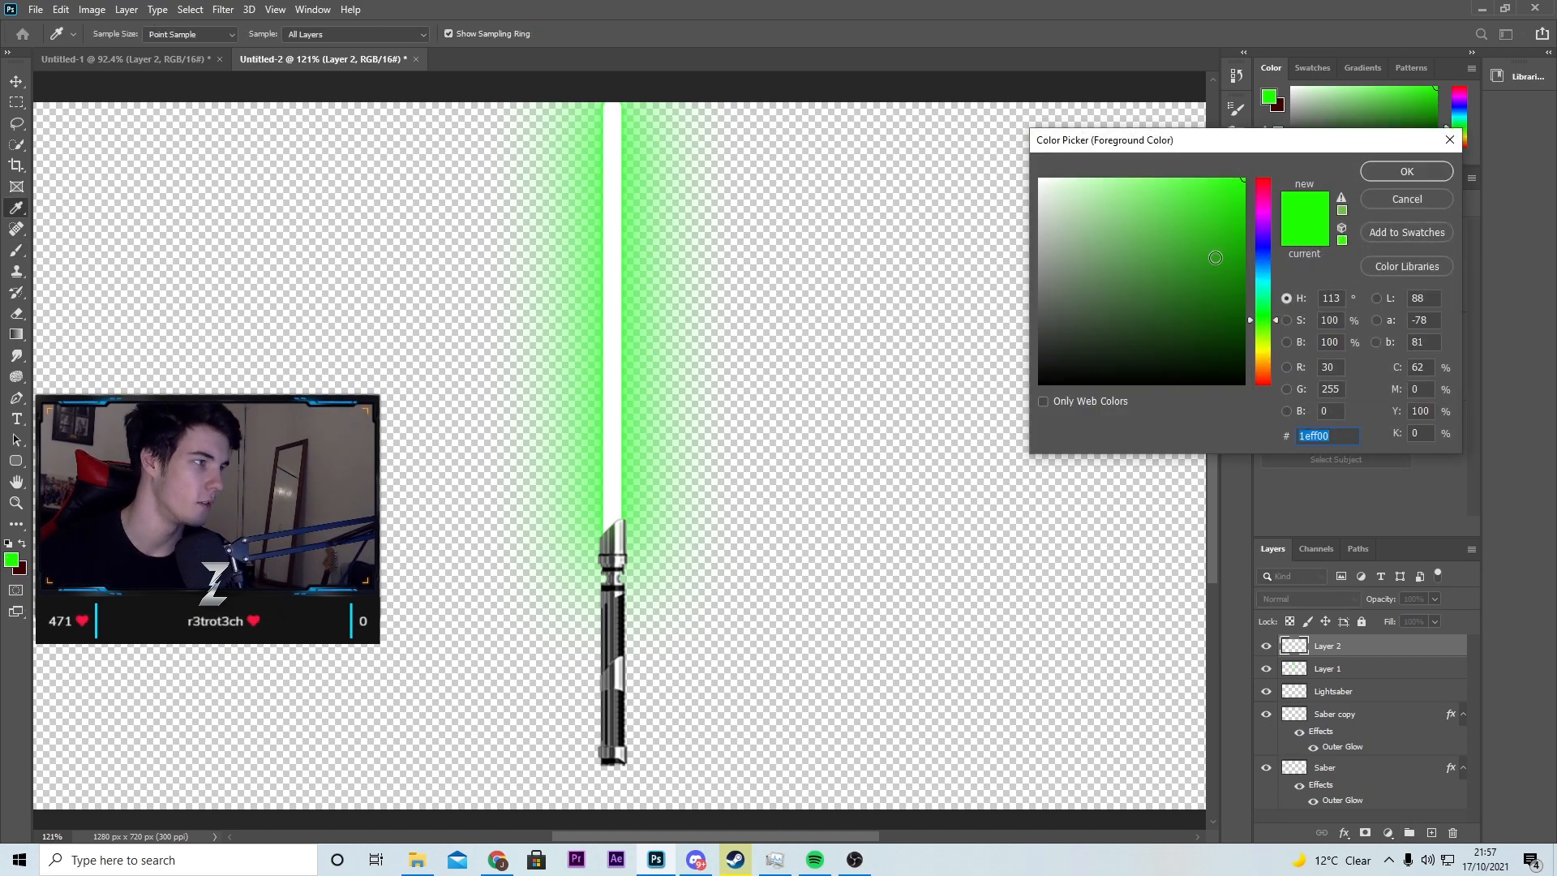
pyautogui.write('0f7f00')
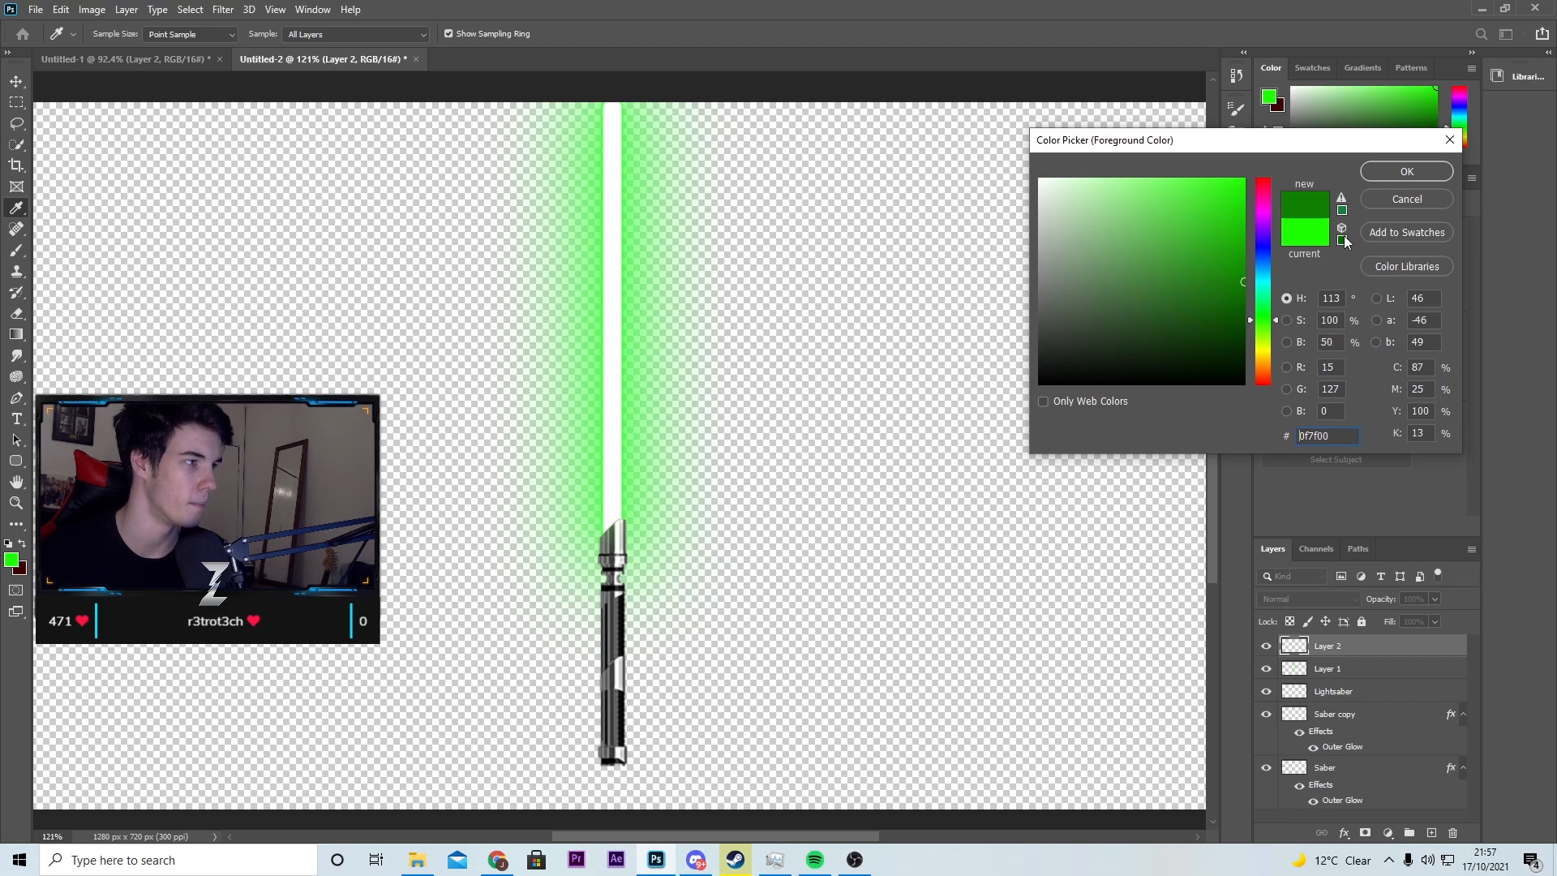
pyautogui.click(1405, 171)
pyautogui.press(']')
pyautogui.press(']')
pyautogui.moveTo(610, 108); pyautogui.dragTo(619, 504)
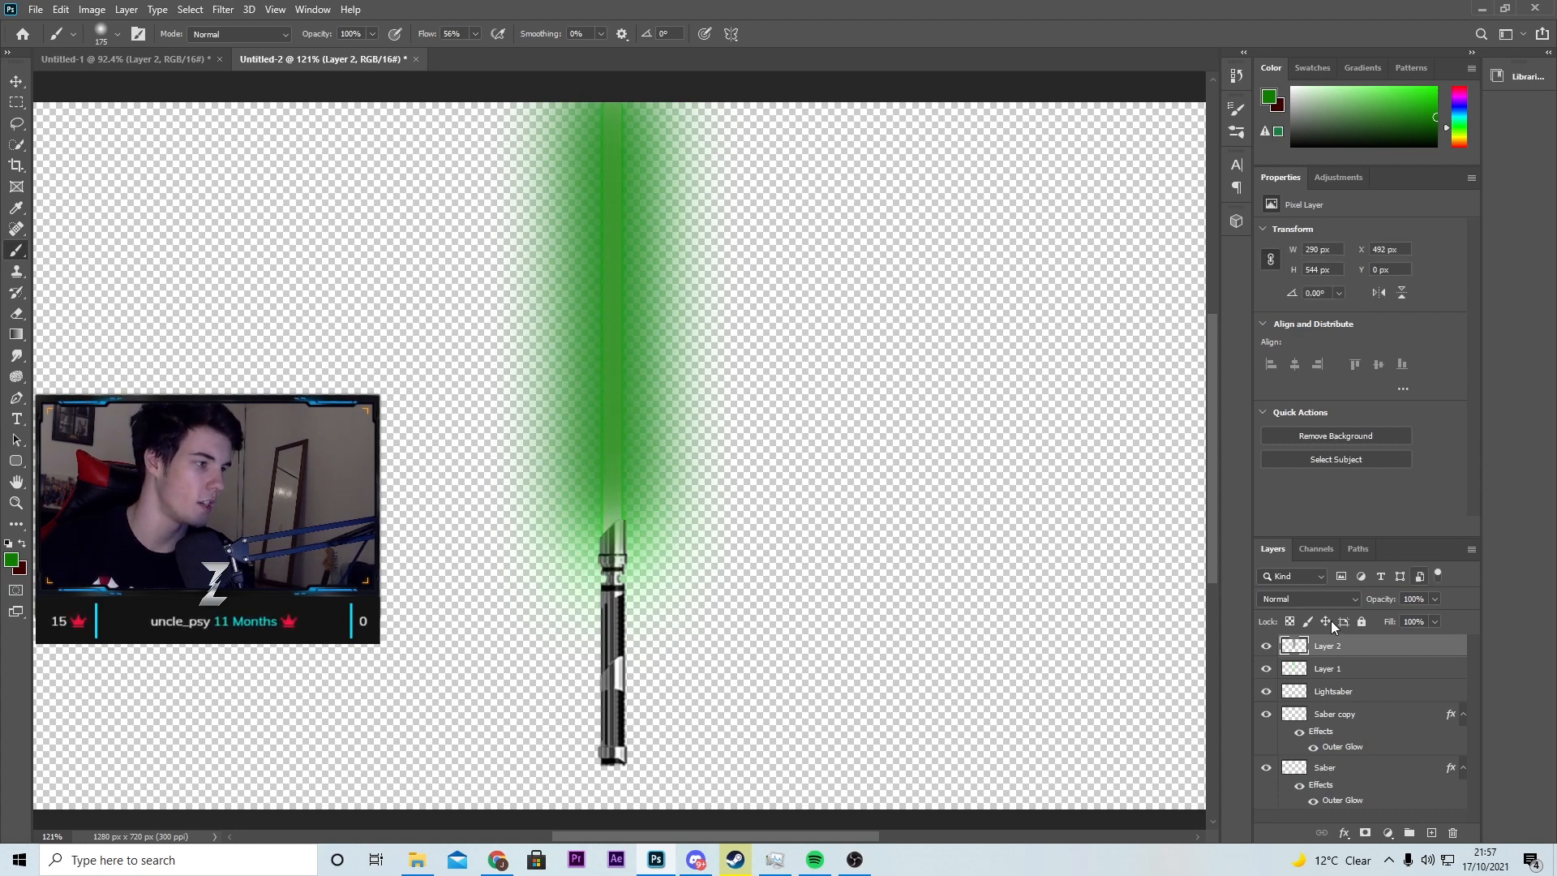
# Step: Set Layer 2's blend mode to Linear Dodge (Add) and reduce its opacity
pyautogui.click(1307, 599)
pyautogui.click(1321, 598)
pyautogui.click(1434, 598)
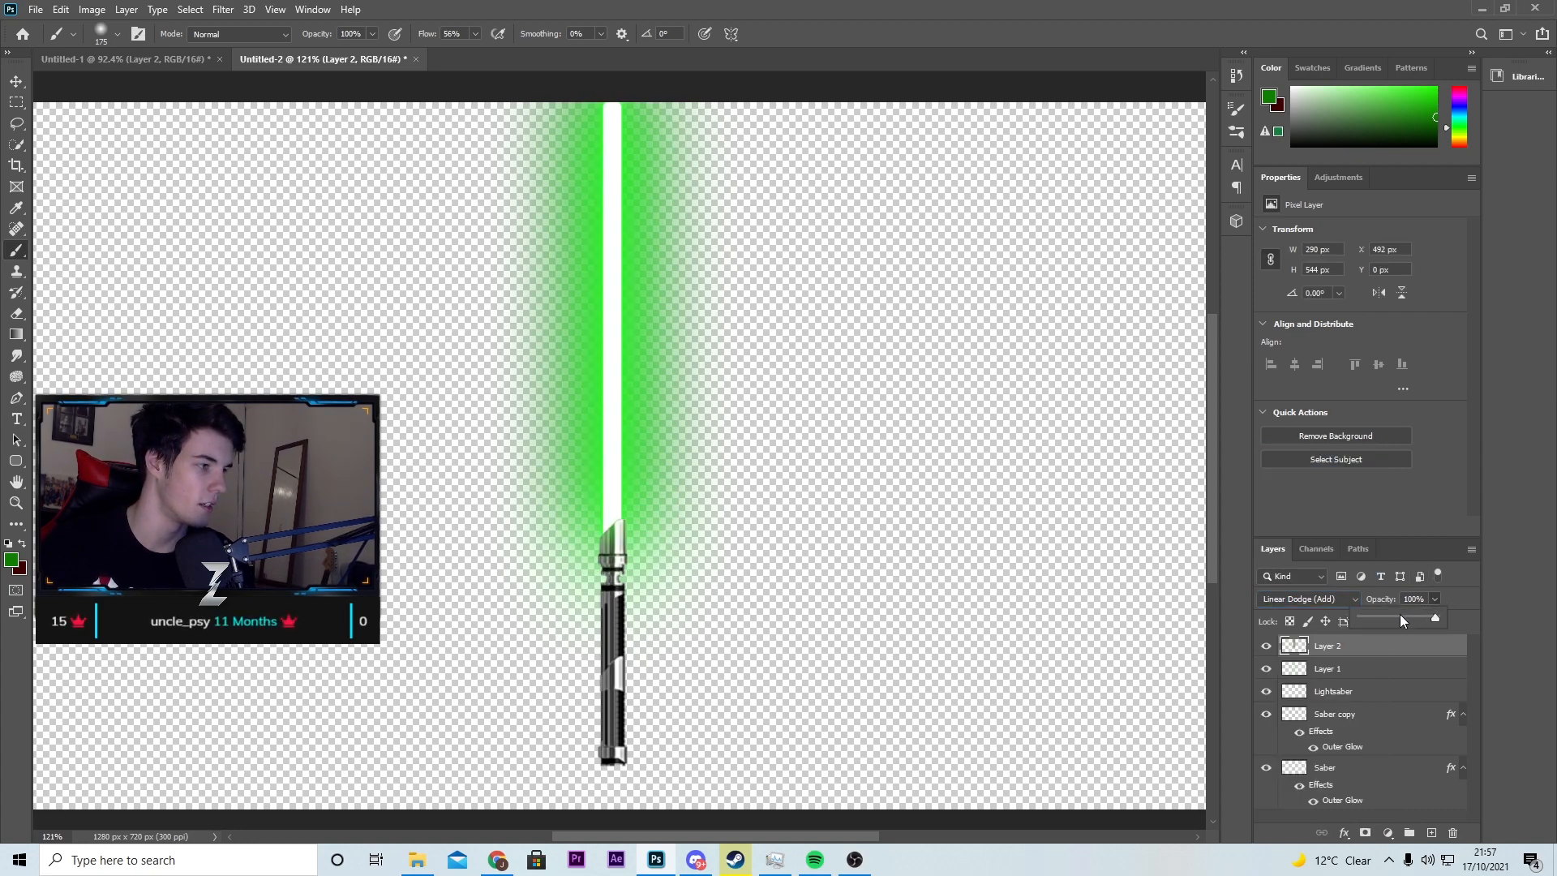
# Step: Create a new layer and paint along the blade and hilt with a 500 px Brush in very dark green
pyautogui.click(1432, 833)
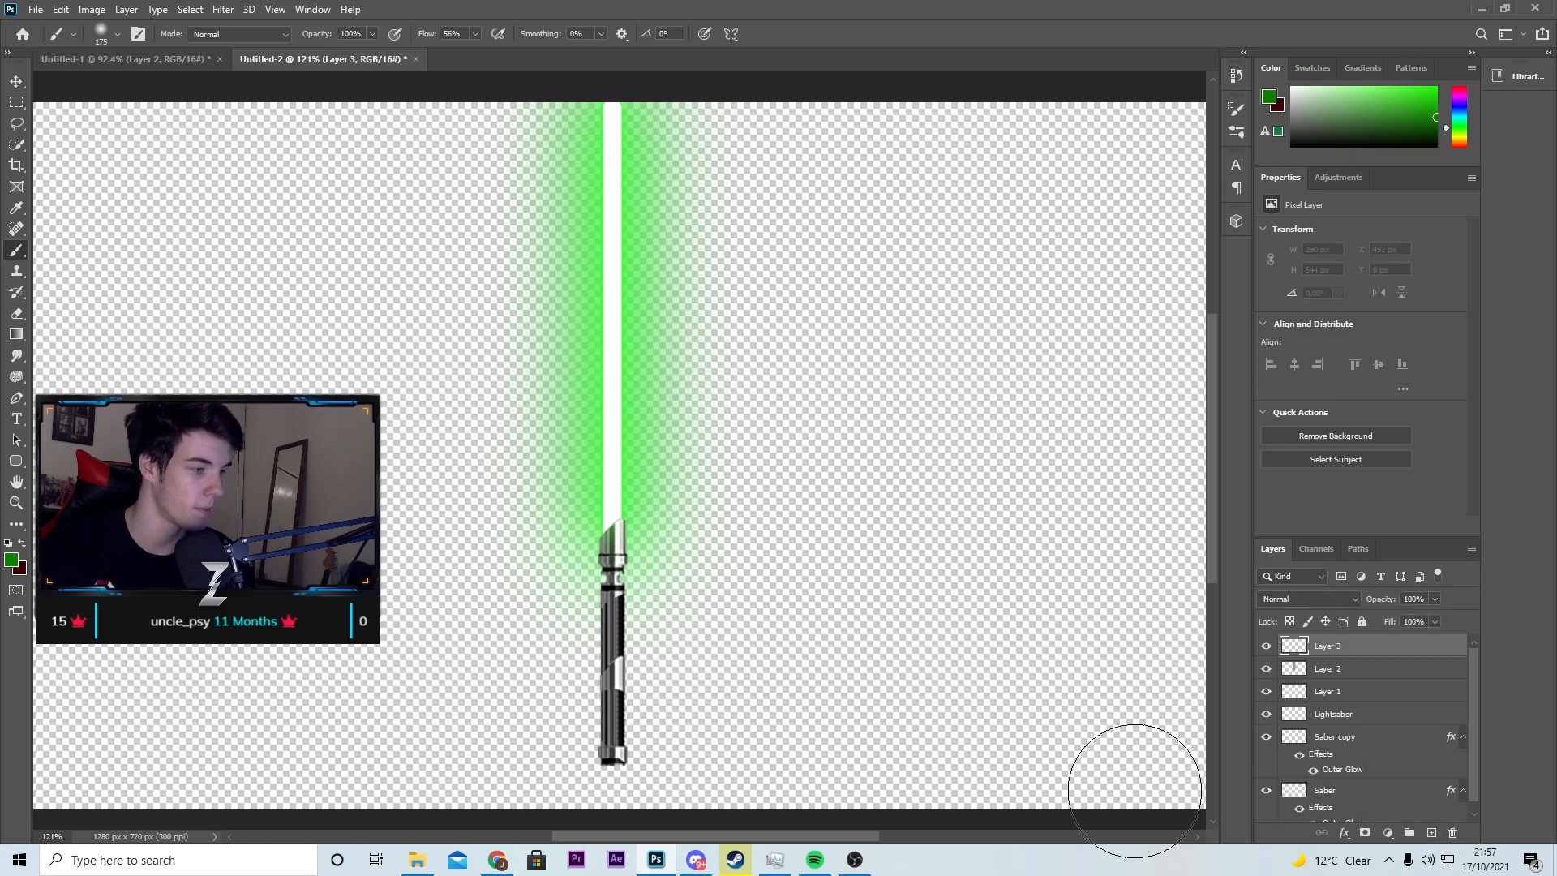
pyautogui.click(11, 560)
pyautogui.moveTo(1210, 300); pyautogui.dragTo(1286, 338)
pyautogui.click(1407, 176)
pyautogui.press(']')
pyautogui.press(']')
pyautogui.press(']')
pyautogui.press(']')
pyautogui.press(']')
pyautogui.press(']')
pyautogui.press('[')
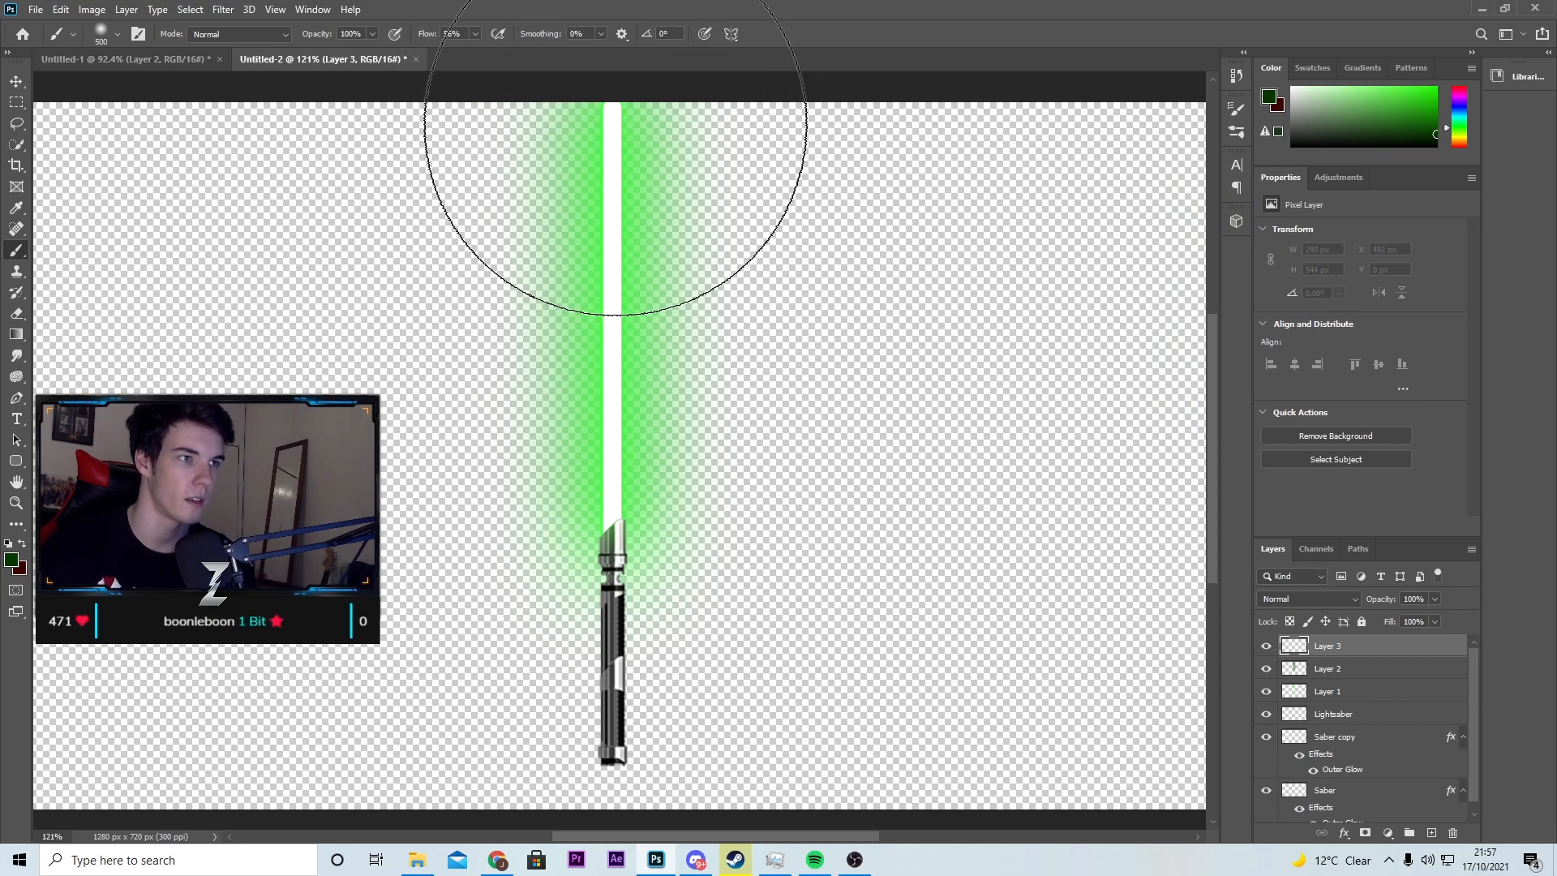
pyautogui.moveTo(610, 118)
pyautogui.mouseDown()
pyautogui.moveTo(590, 415)
pyautogui.moveTo(636, 645)
pyautogui.moveTo(624, 730)
pyautogui.mouseUp()
# Step: Set Layer 3's blend mode to Linear Dodge (Add) and its opacity to 38%, and toggle its visibility to compare the glow
pyautogui.click(1307, 598)
pyautogui.click(1334, 591)
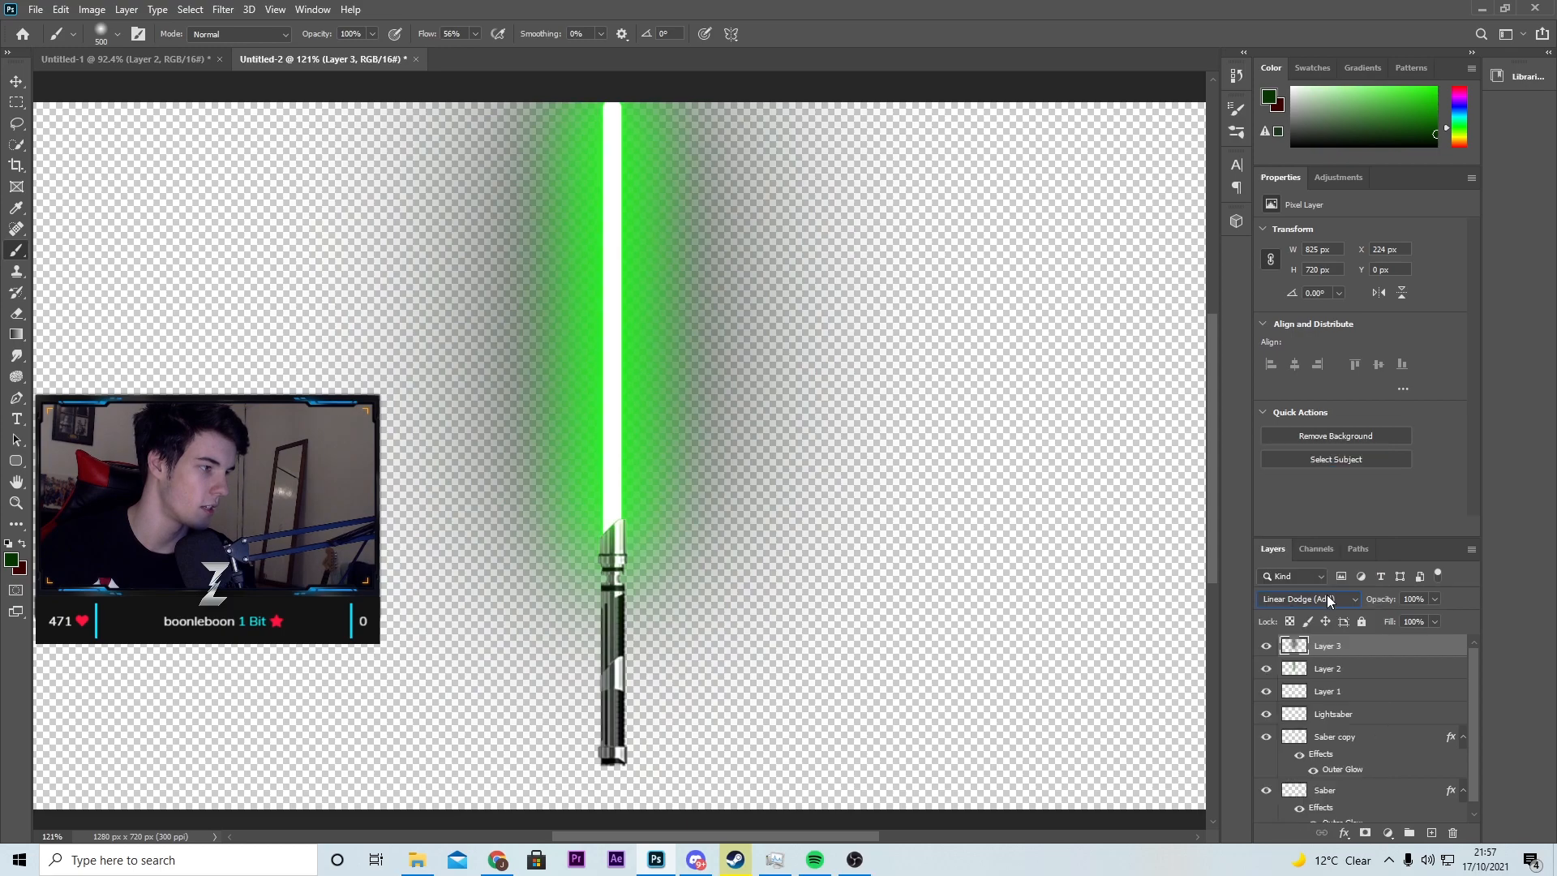
pyautogui.click(1434, 599)
pyautogui.moveTo(1399, 619); pyautogui.dragTo(1387, 621)
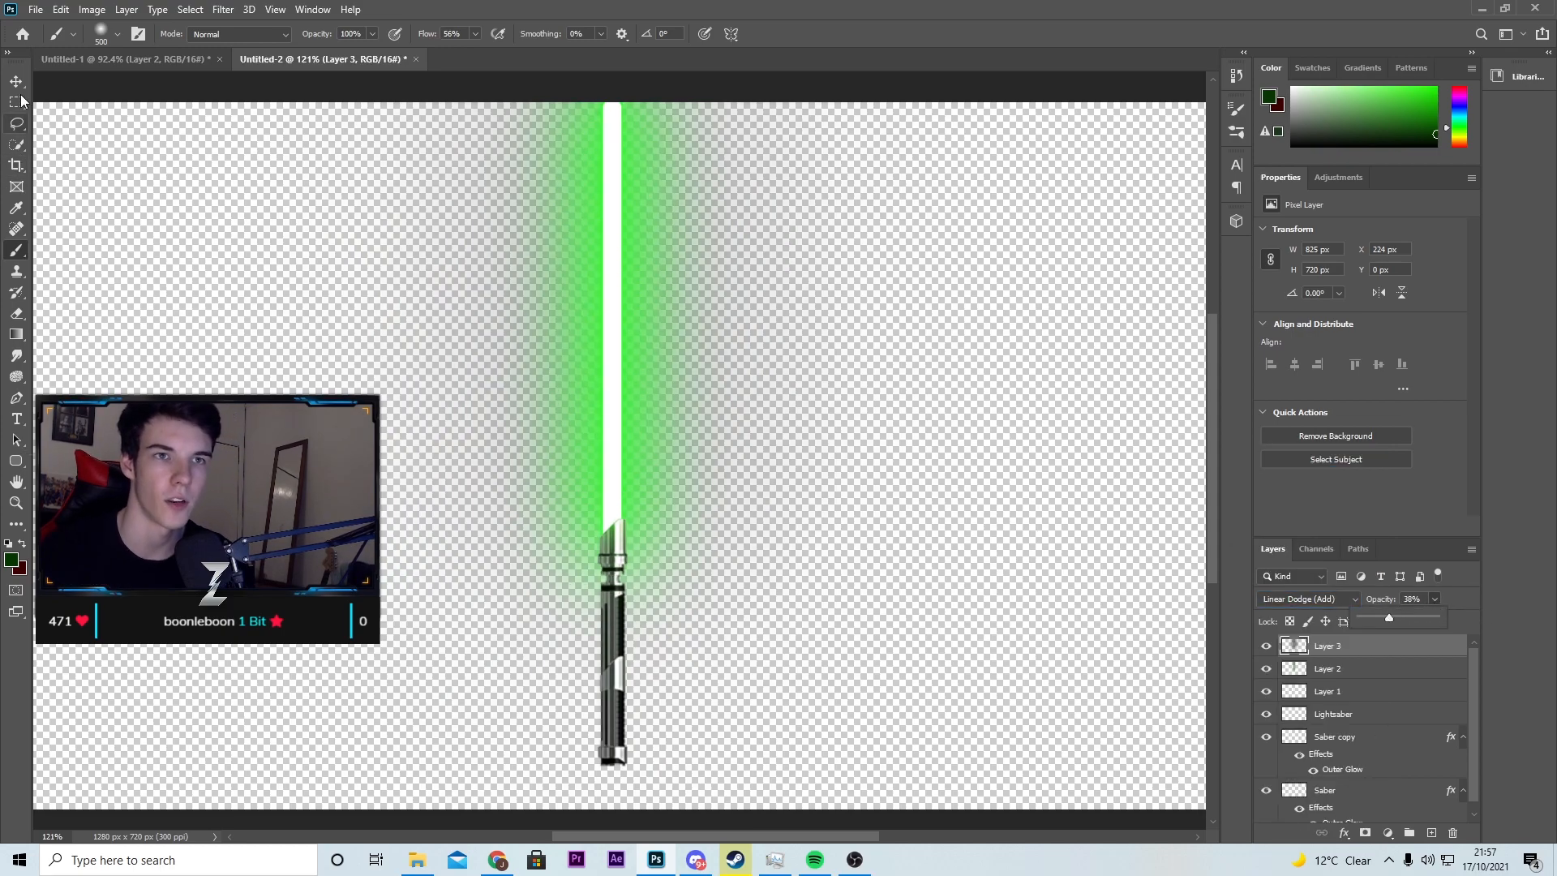
pyautogui.press('v')
pyautogui.moveTo(1266, 646)
pyautogui.mouseDown()
pyautogui.moveTo(1267, 688)
pyautogui.moveTo(1267, 645)
pyautogui.mouseUp()
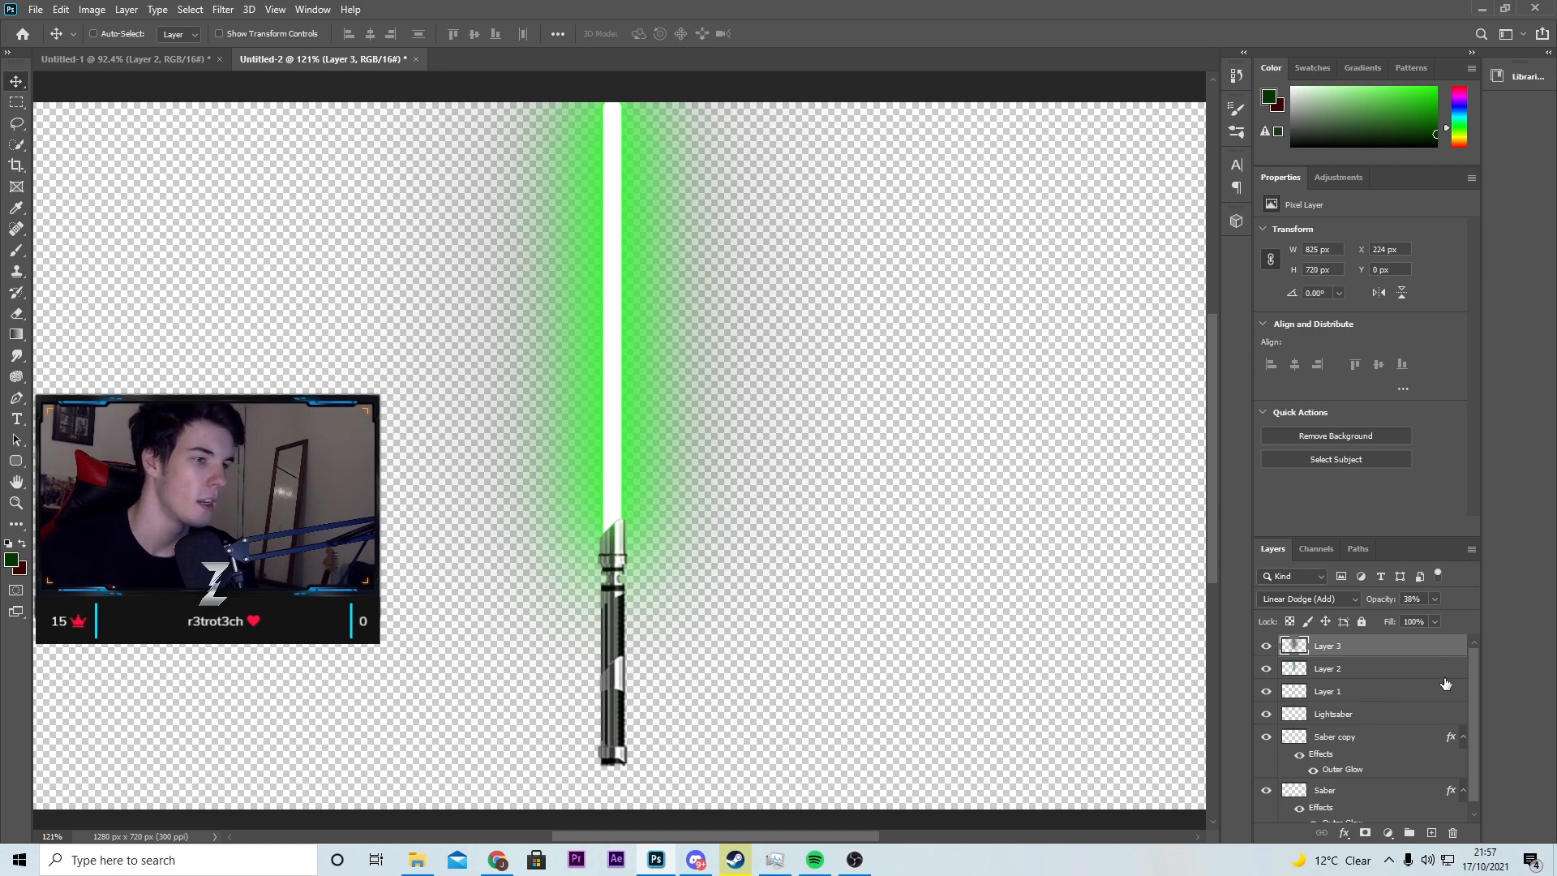
# Step: Review the opacity of Layer 1 and Layer 2, and raise Layer 3's opacity to 67%
pyautogui.click(1356, 695)
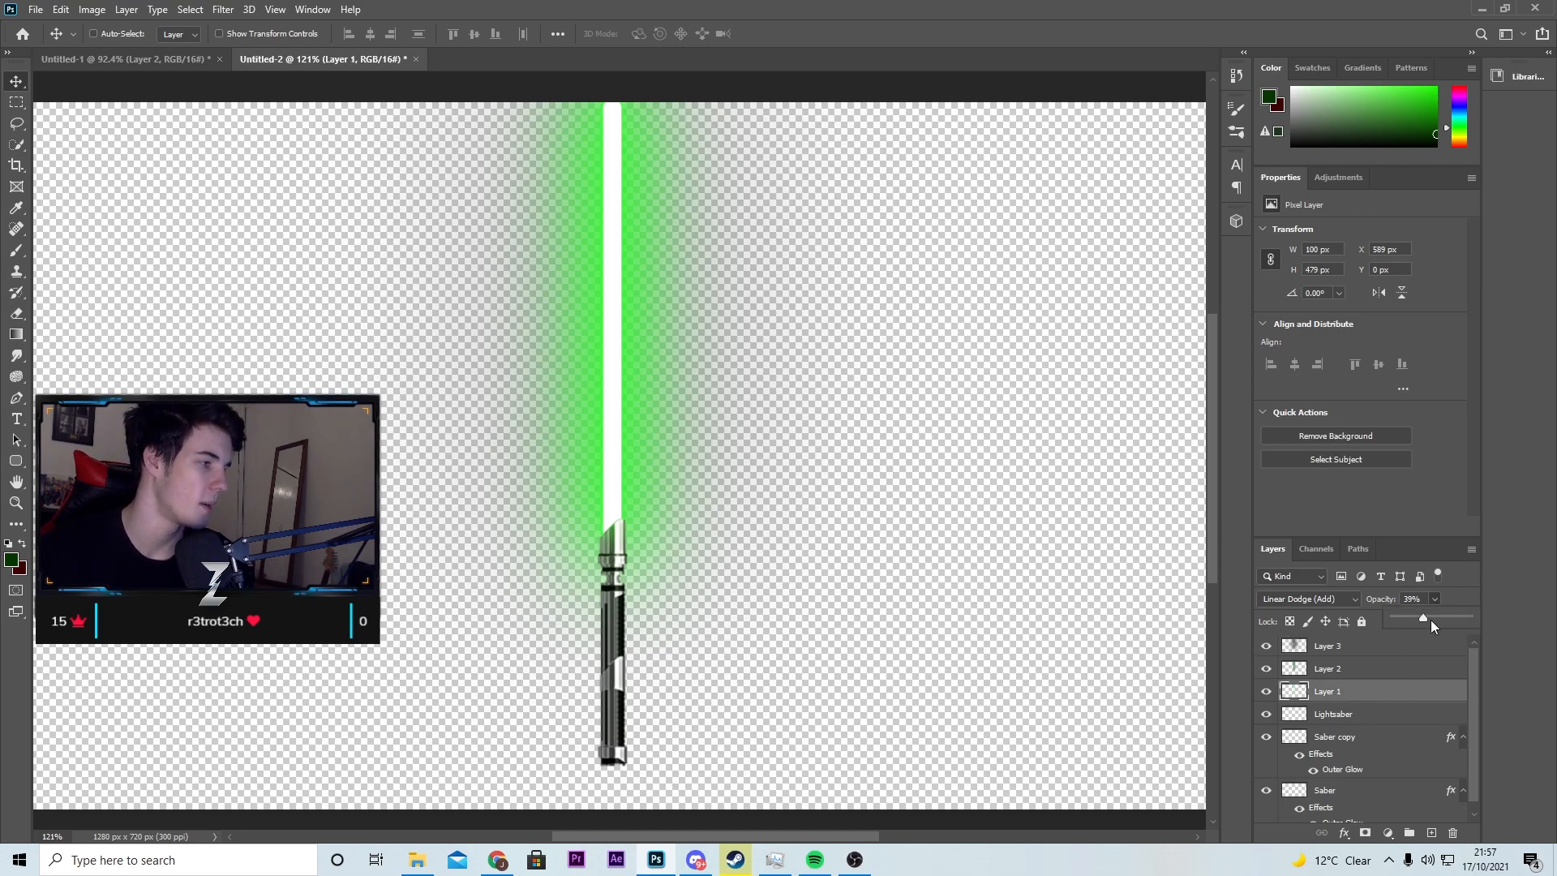
pyautogui.click(1375, 671)
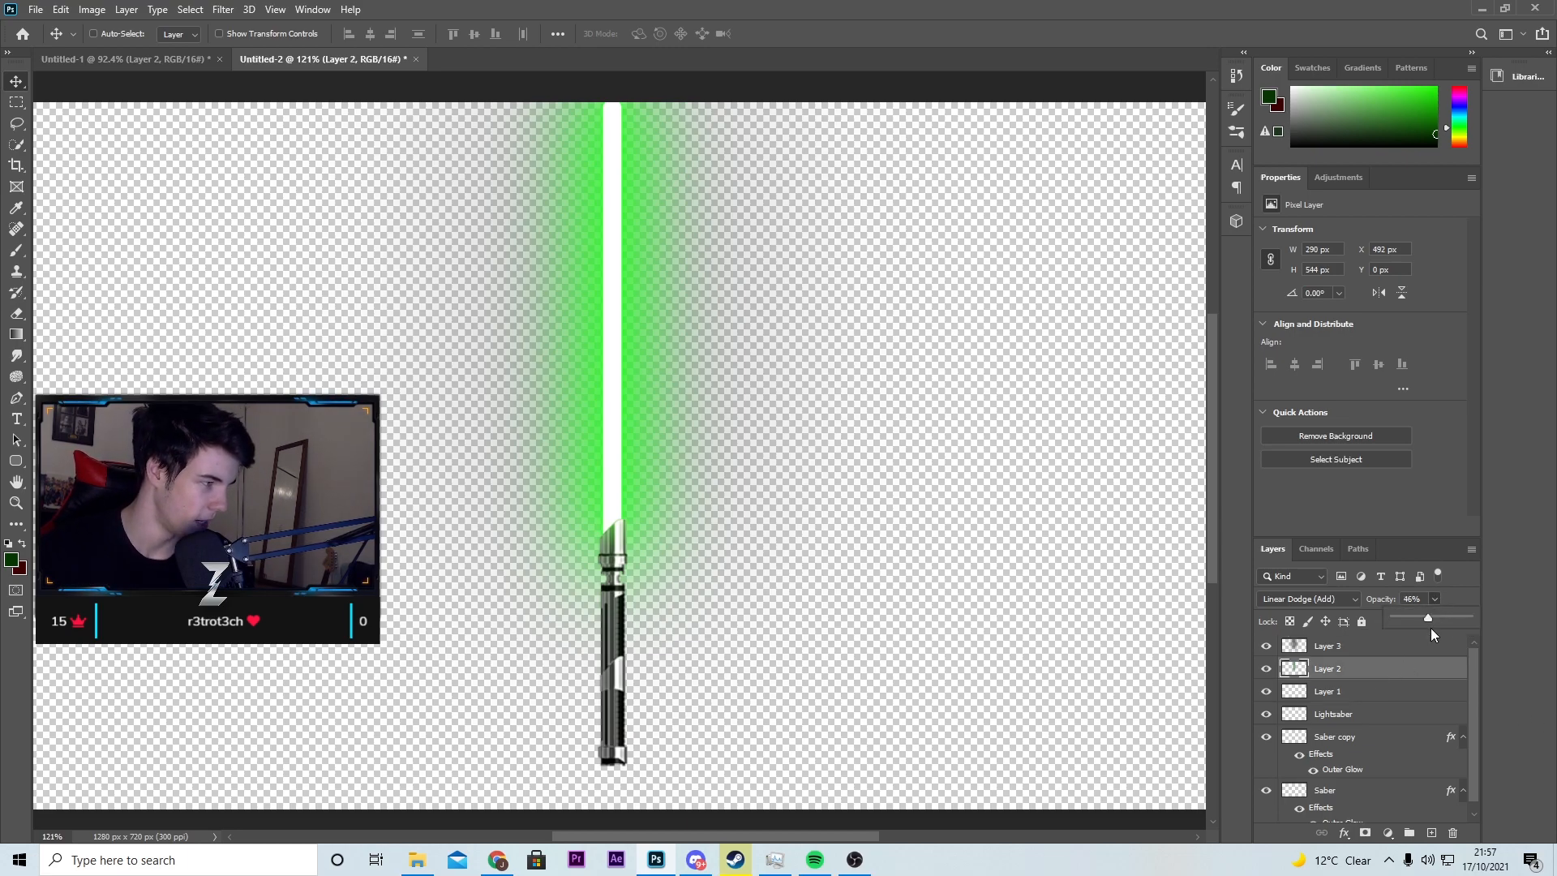
pyautogui.click(1372, 646)
pyautogui.click(1436, 600)
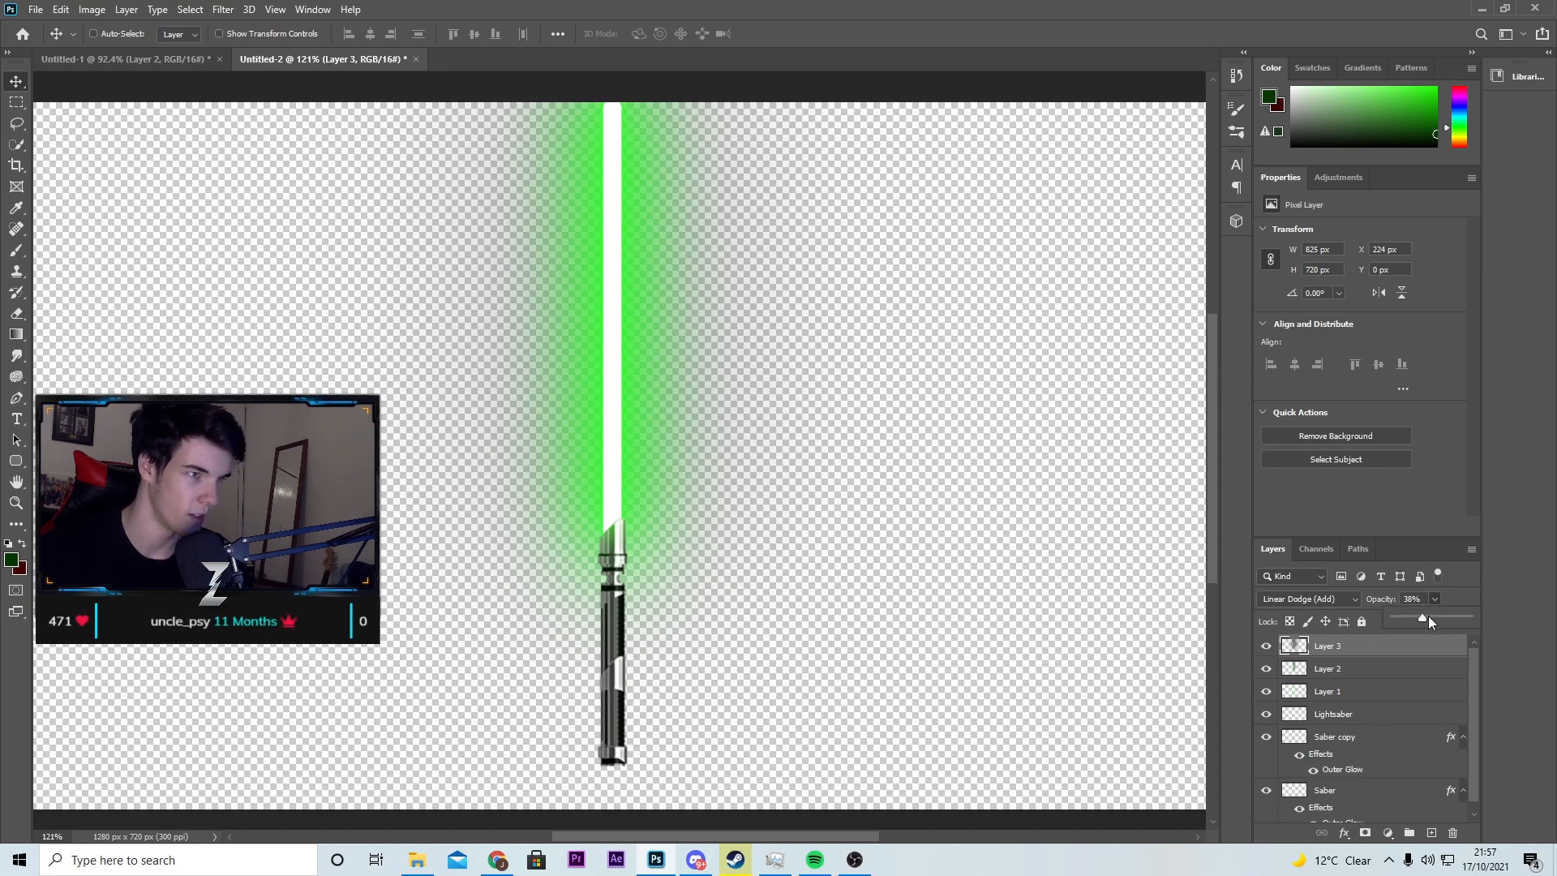
pyautogui.moveTo(1441, 618); pyautogui.dragTo(1438, 611)
# Step: Create a new layer and move it to the bottom of the layer stack, below the Saber layer
pyautogui.scroll(-1, 1387, 714)
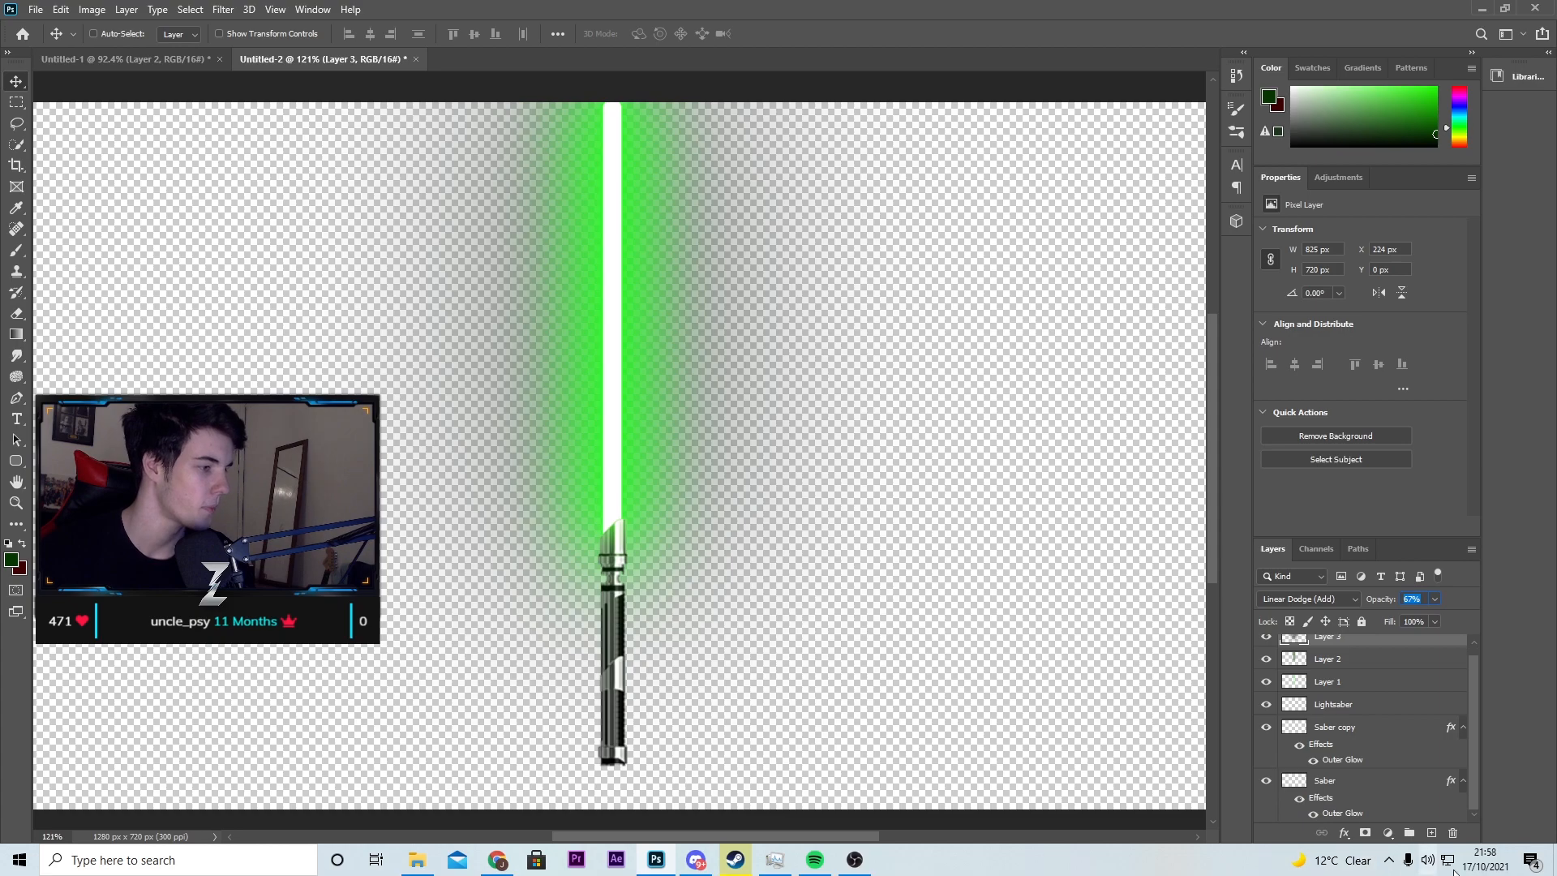
pyautogui.click(1431, 833)
pyautogui.moveTo(1353, 792); pyautogui.dragTo(1365, 755)
pyautogui.click(1454, 783)
pyautogui.click(1359, 815)
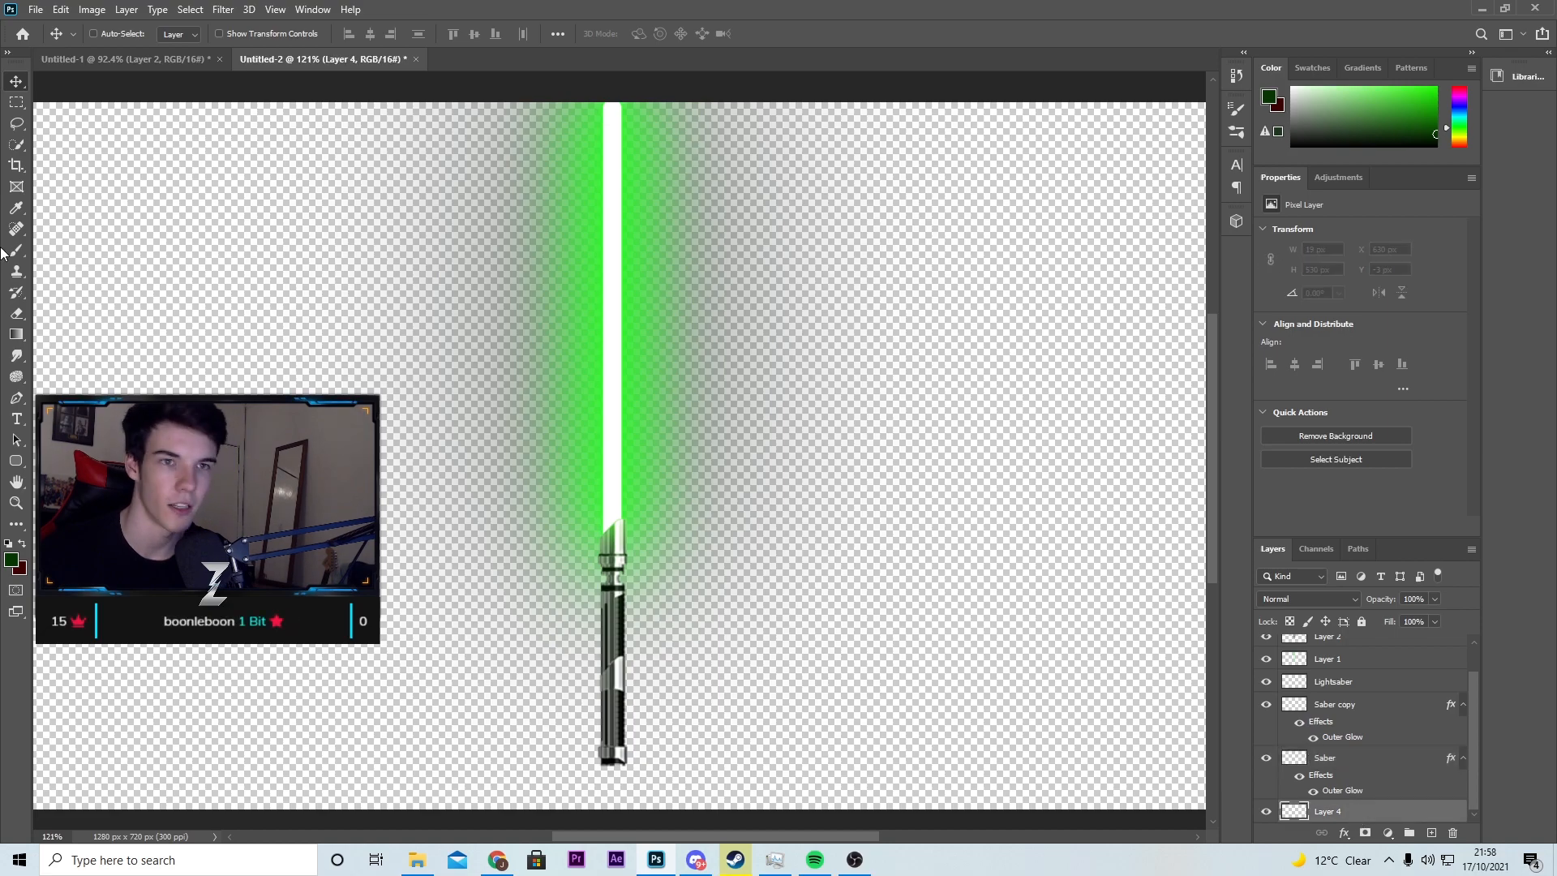
# Step: Fill the new bottom layer with a dark green to near-black radial gradient behind the blade, toggling it with undo and redo to compare
pyautogui.click(16, 333)
pyautogui.moveTo(518, 353); pyautogui.dragTo(865, 464)
pyautogui.scroll(-3, 859, 451)
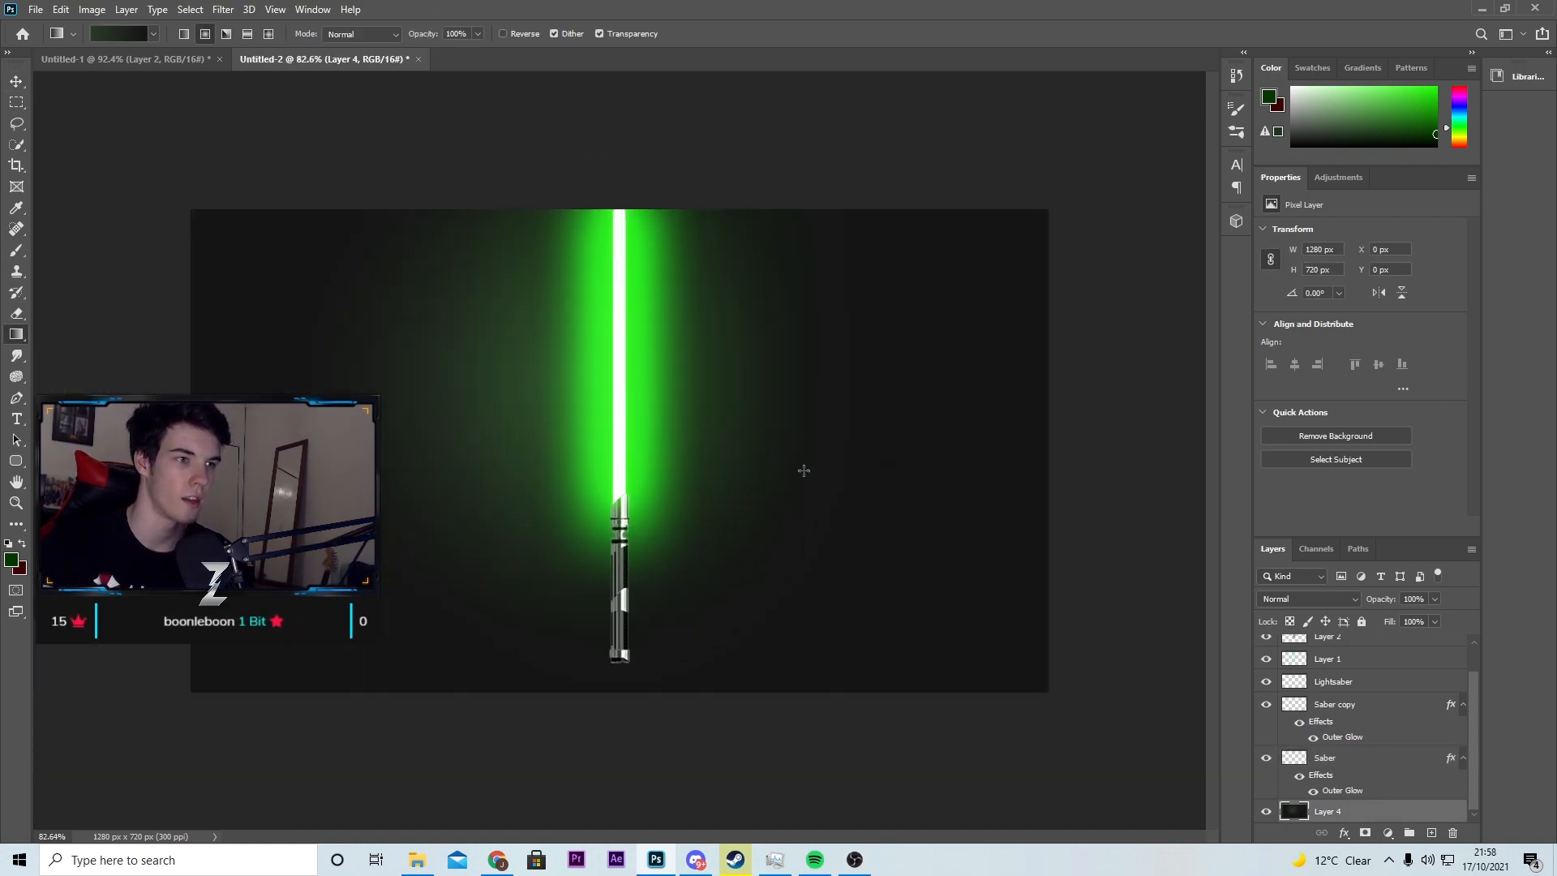
pyautogui.hotkey('ctrl', 'z')
pyautogui.hotkey('ctrl', 'shift', 'z')
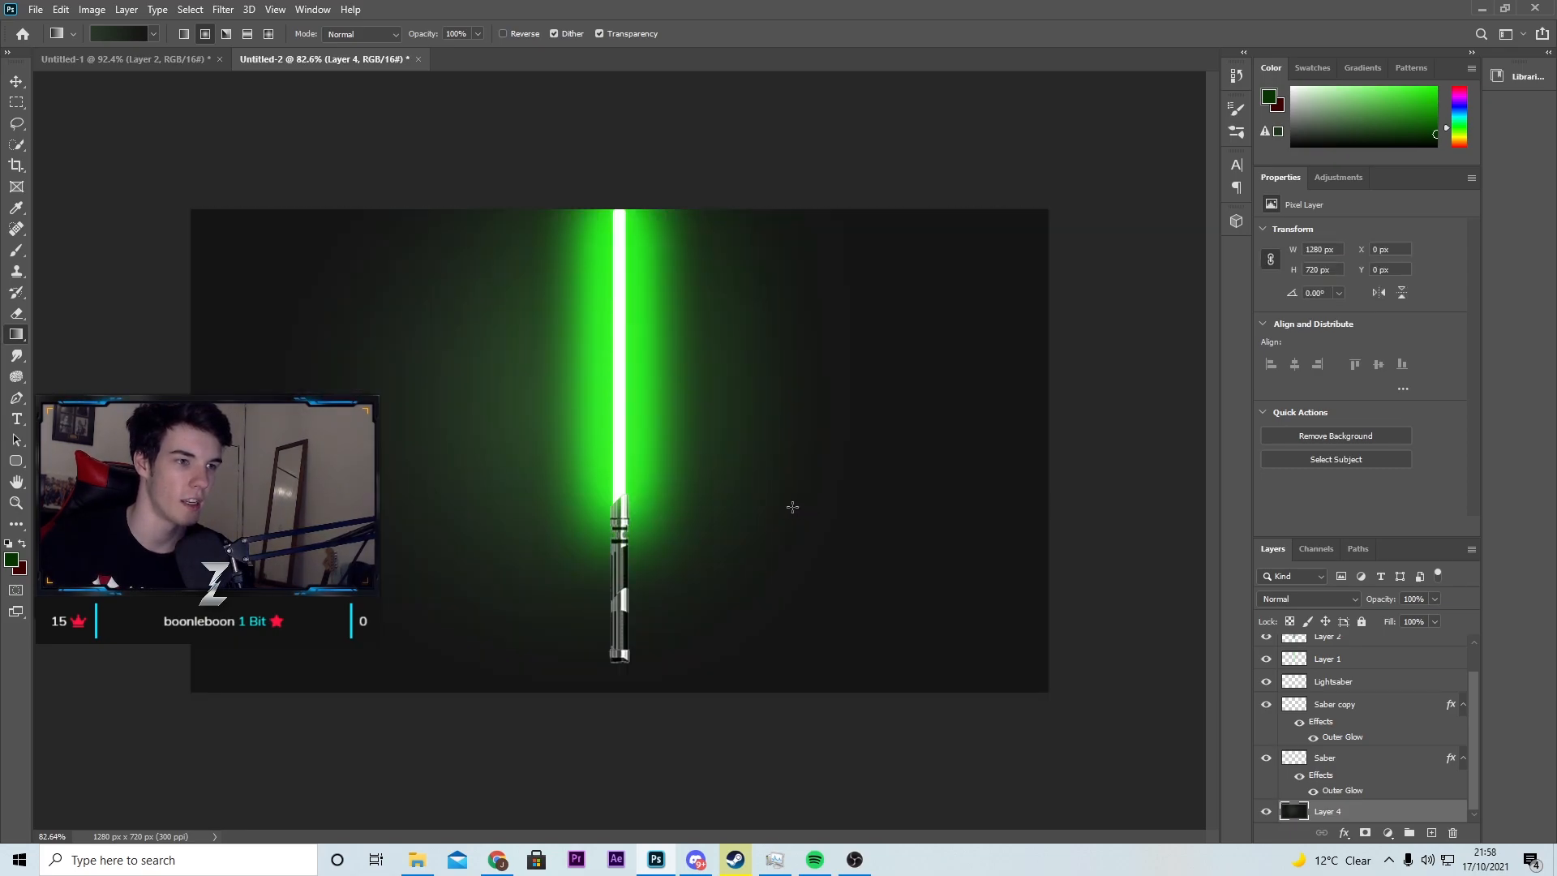
# Step: Toggle Layer 2's visibility to compare the glow, and lower its opacity to 28%
pyautogui.press('v')
pyautogui.scroll(1, 1330, 697)
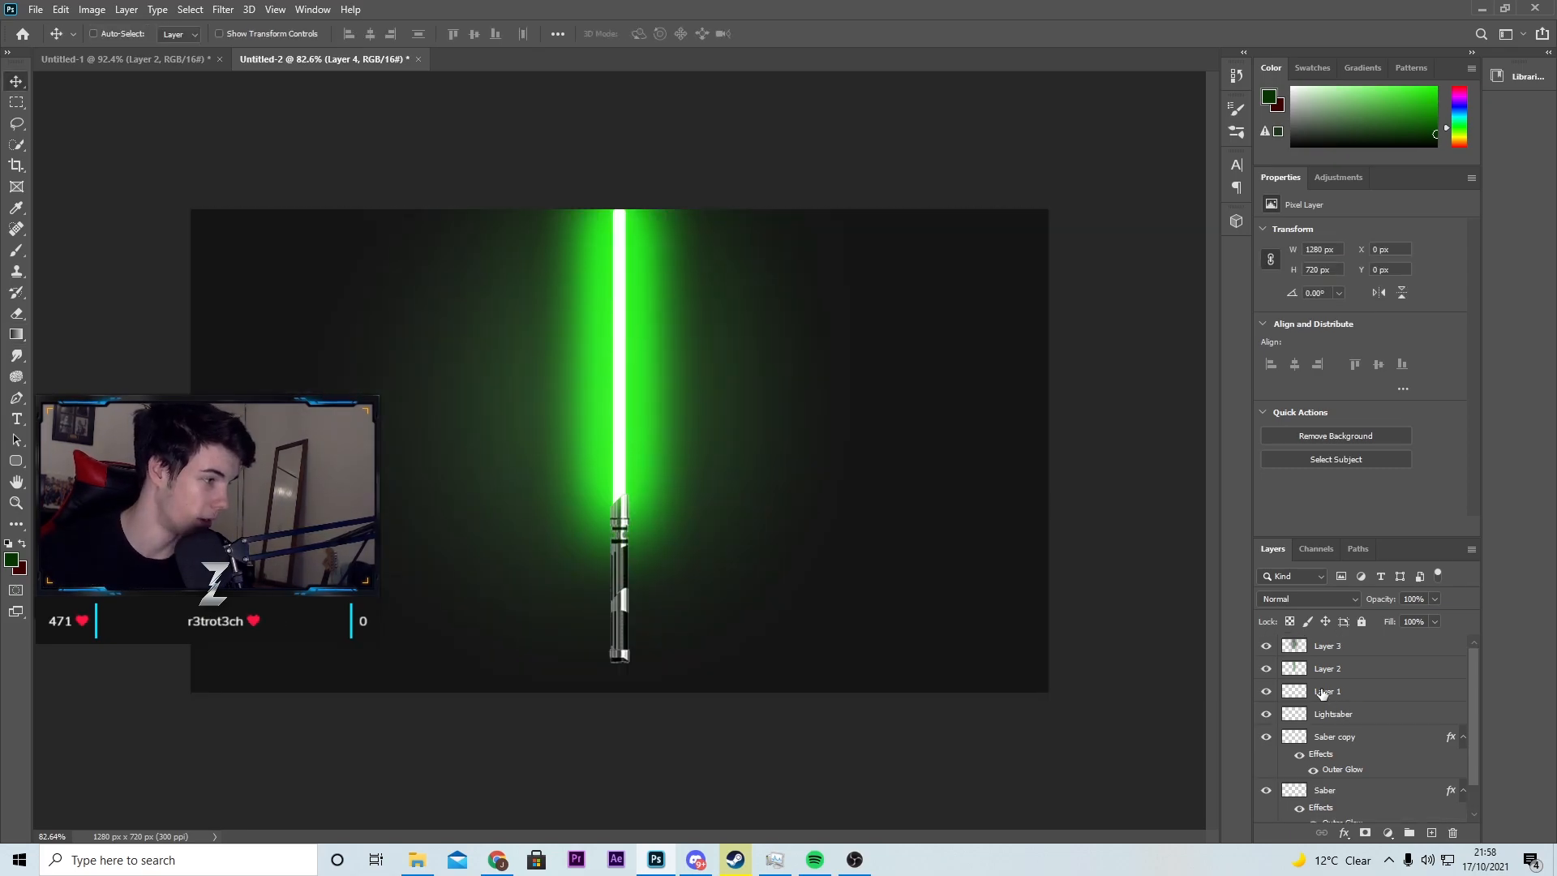
pyautogui.click(1266, 669)
pyautogui.click(1266, 668)
pyautogui.click(1321, 669)
pyautogui.moveTo(1428, 615); pyautogui.dragTo(1419, 618)
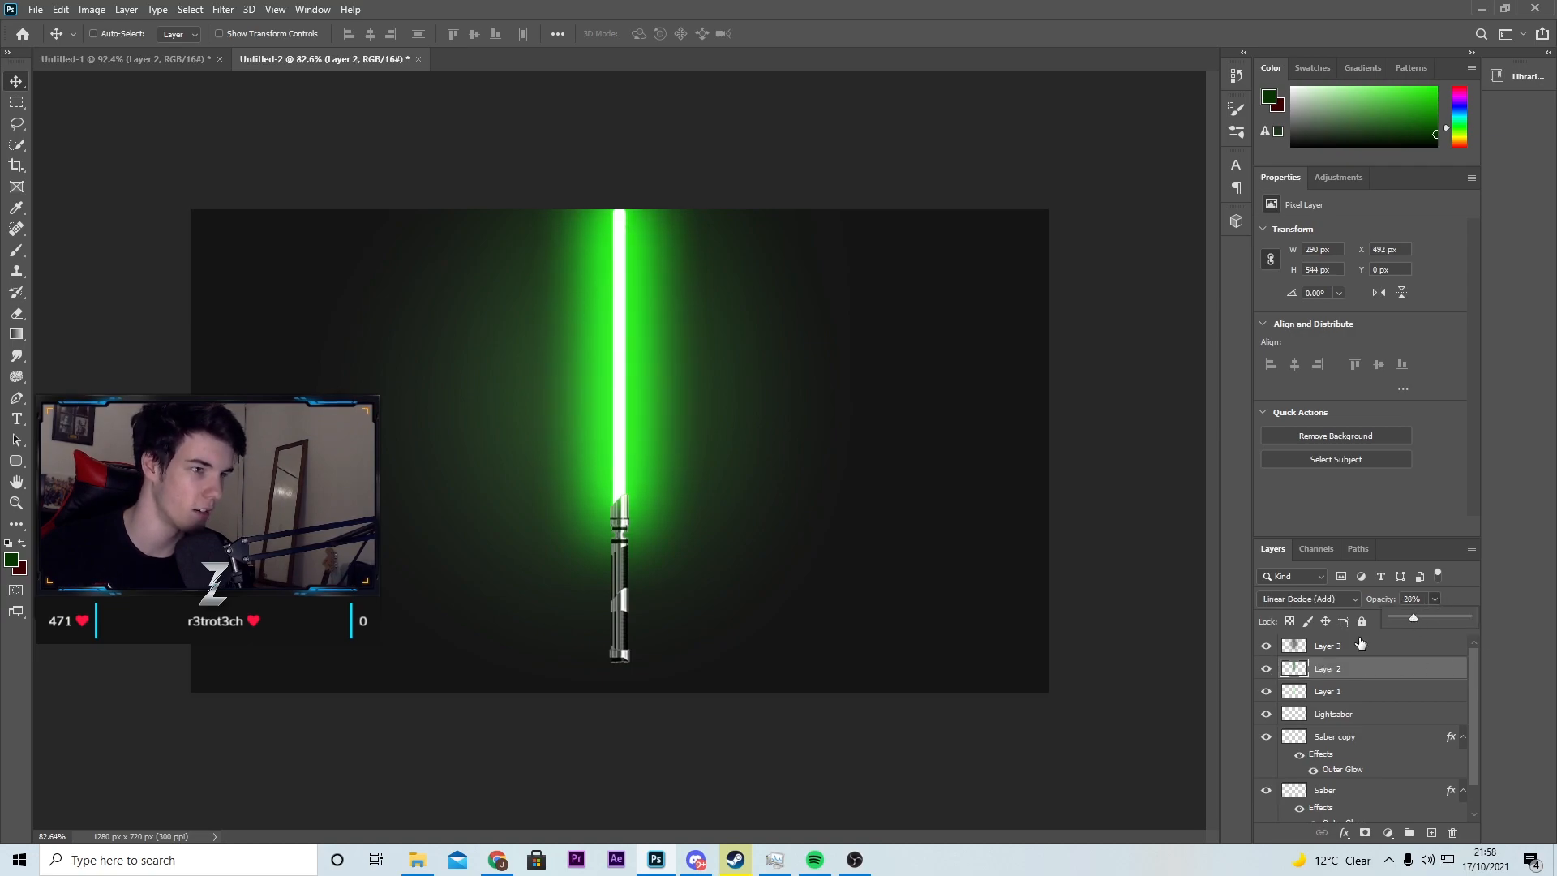
# Step: Raise Layer 3's opacity to 84%
pyautogui.click(1331, 647)
pyautogui.click(1436, 600)
pyautogui.moveTo(1440, 618); pyautogui.dragTo(1448, 618)
pyautogui.click(1535, 707)
# Step: Toggle the Saber copy layer's Outer Glow to compare, and set its spread to 19% and size to 144 px
pyautogui.click(1313, 772)
pyautogui.click(1313, 771)
pyautogui.doubleClick(1343, 769)
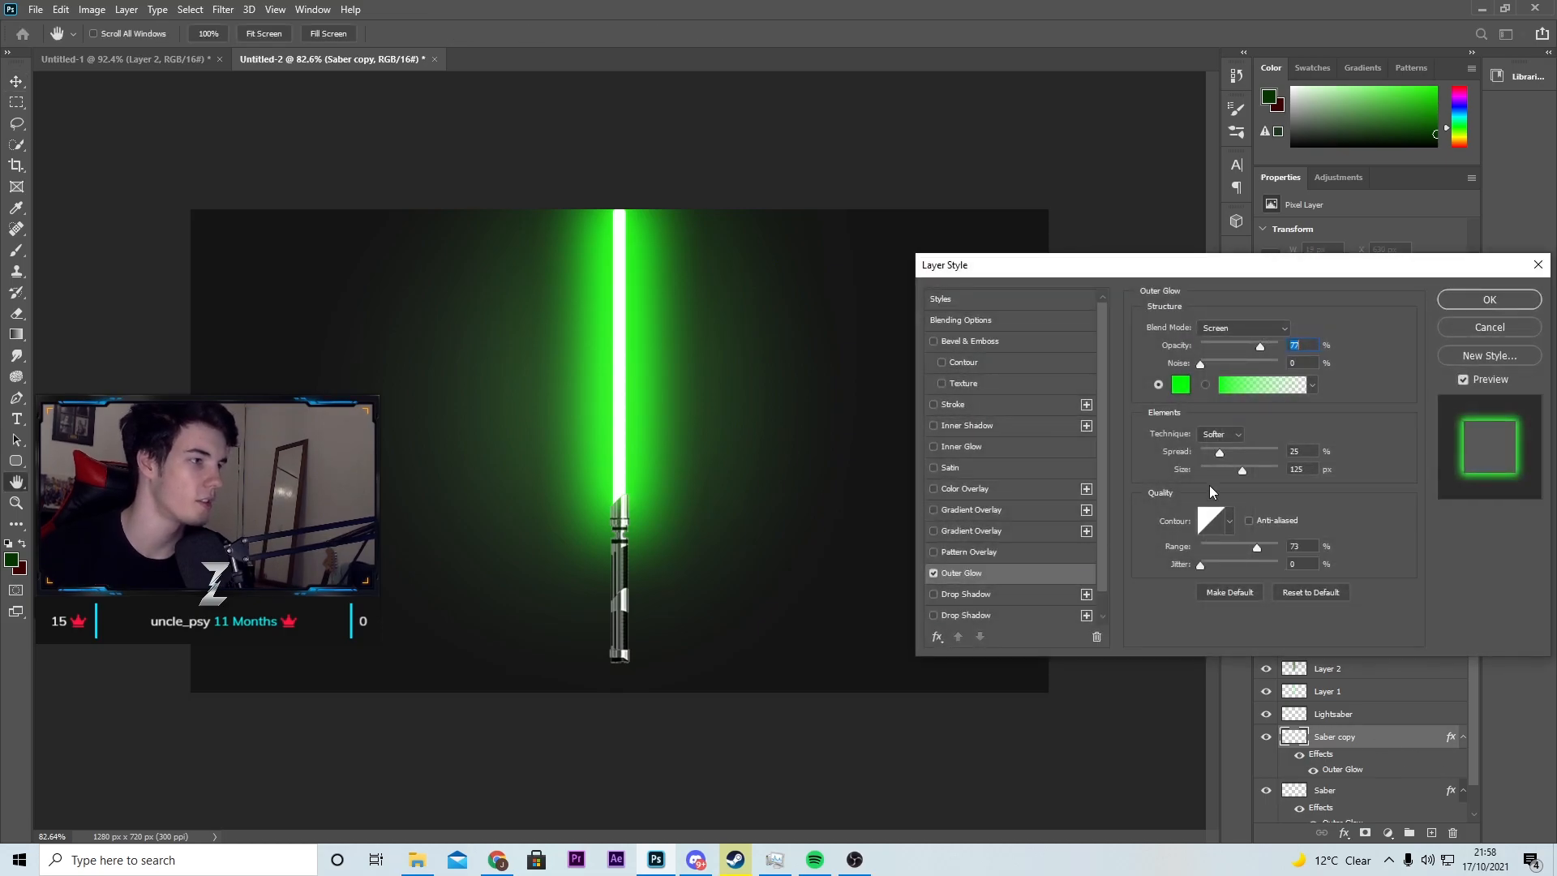
pyautogui.moveTo(1239, 470)
pyautogui.mouseDown()
pyautogui.moveTo(1278, 470)
pyautogui.moveTo(1215, 454)
pyautogui.mouseUp()
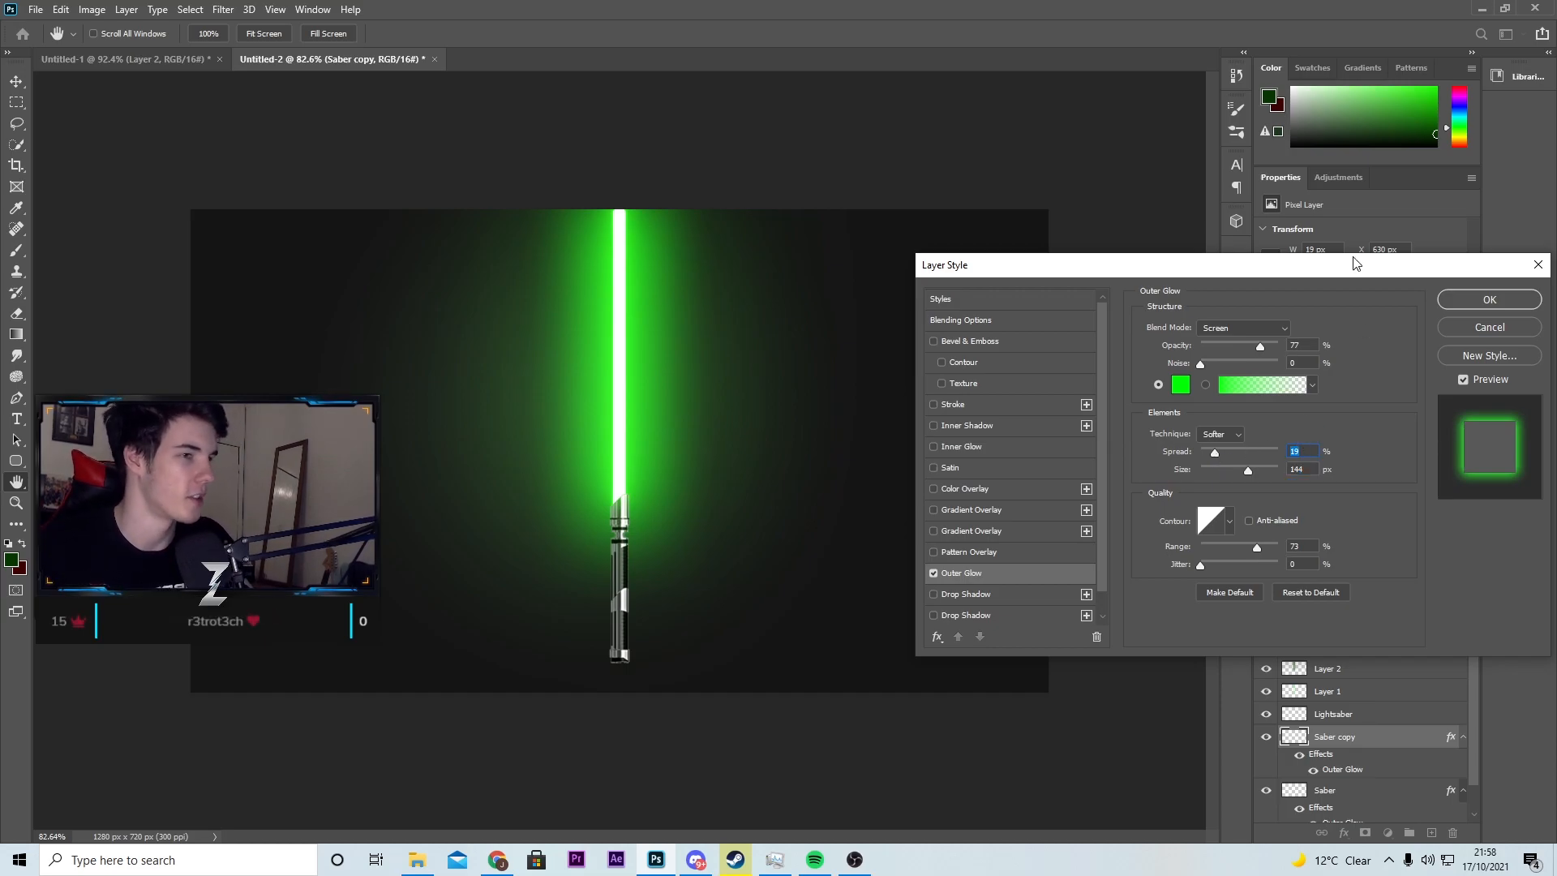
pyautogui.click(1472, 304)
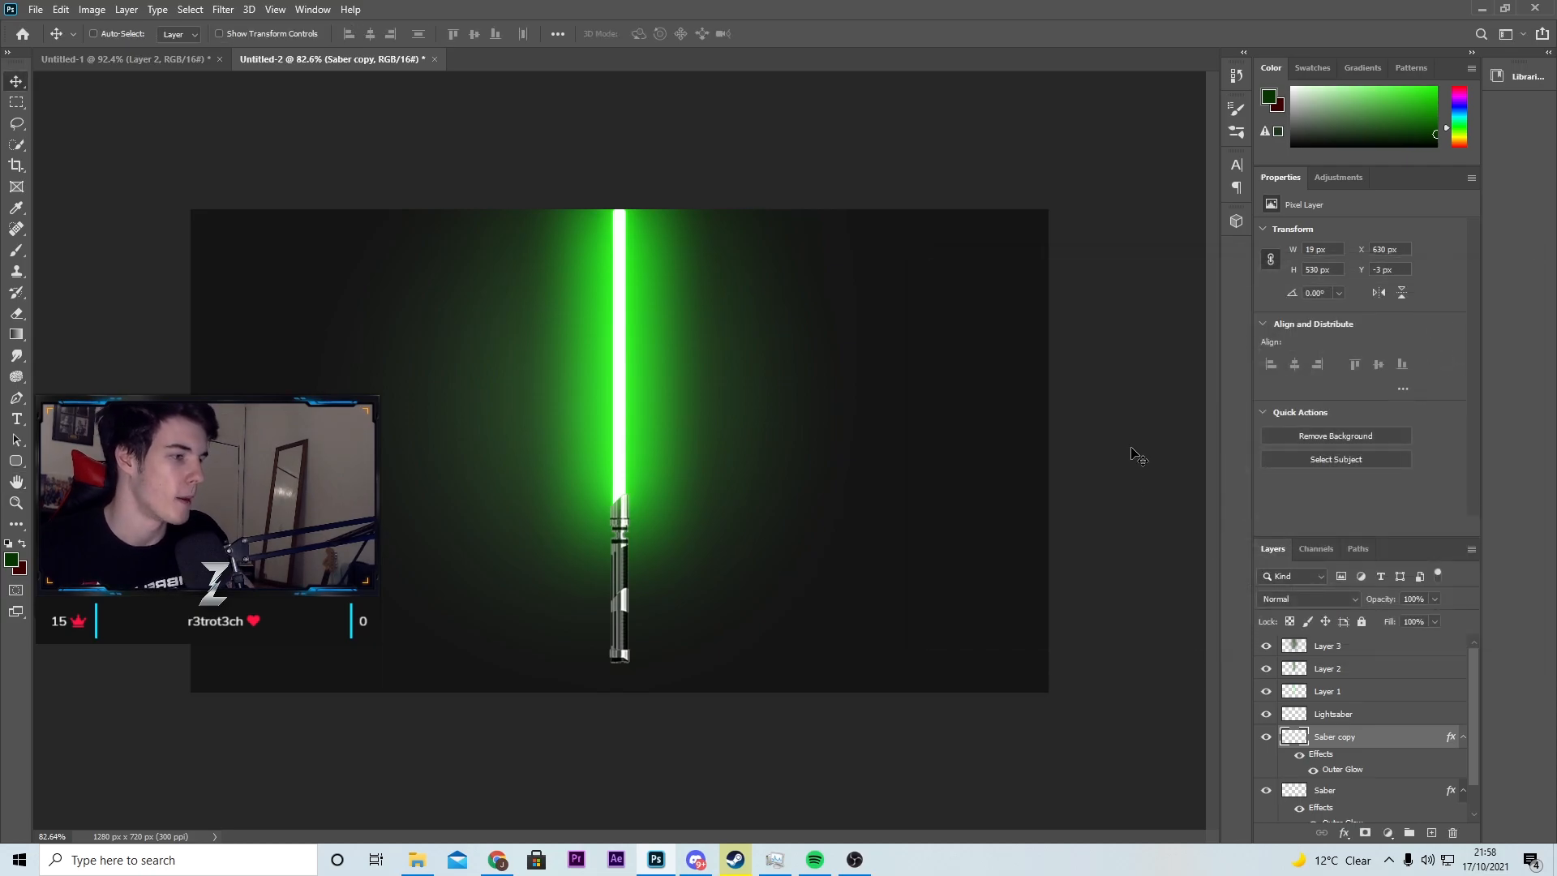
# Step: Check Layer 1 and Layer 3, and compare the lightsaber in Untitled-2 with the version in the Untitled-1 document
pyautogui.click(1327, 691)
pyautogui.click(1348, 652)
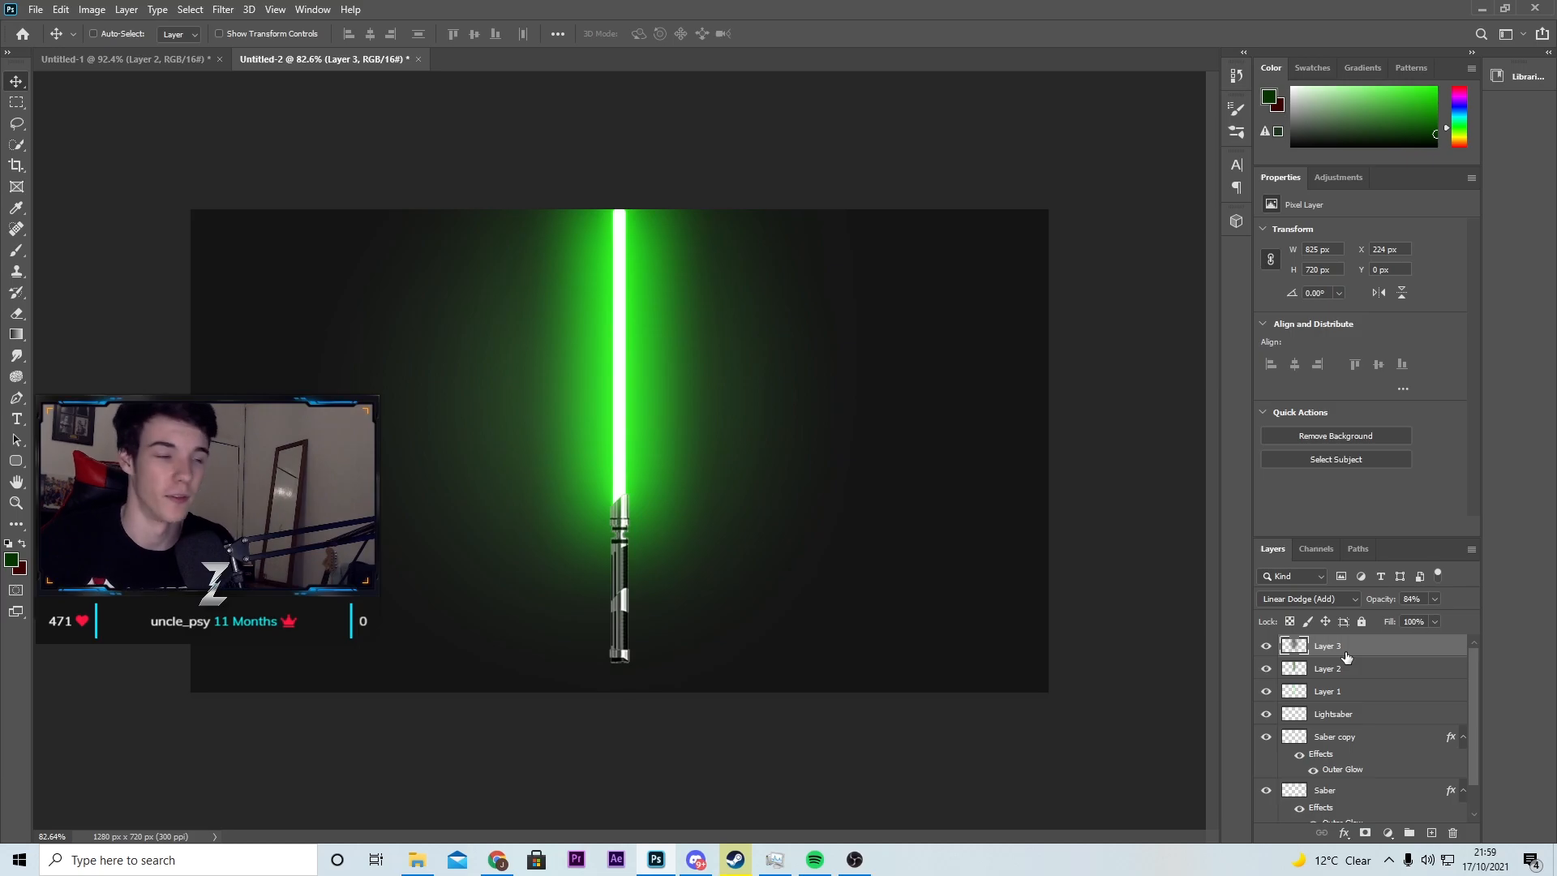
pyautogui.click(120, 62)
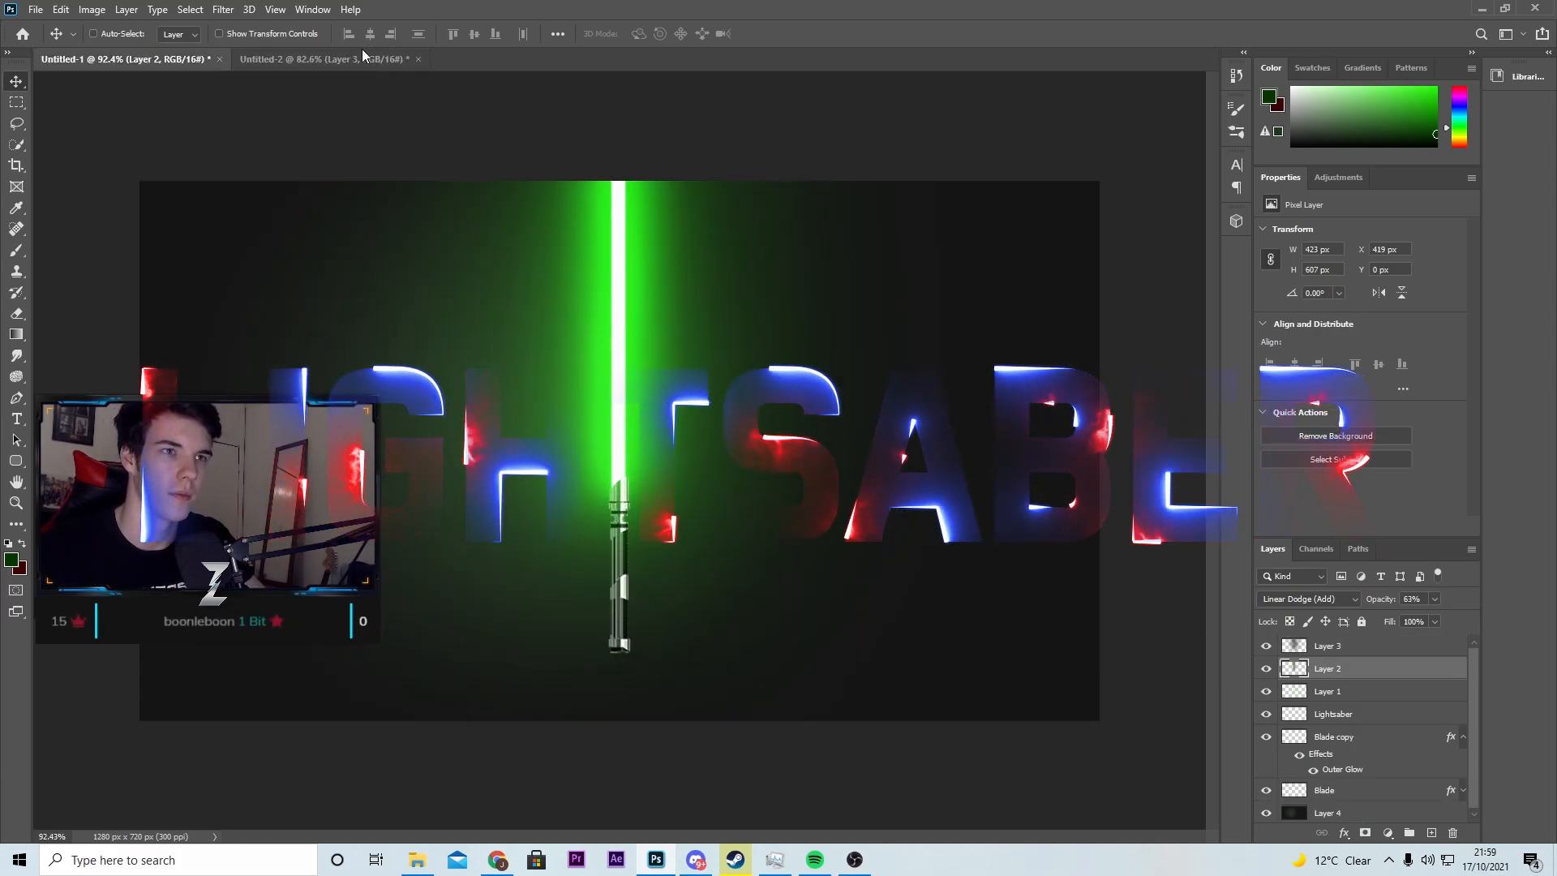
pyautogui.click(369, 56)
pyautogui.click(156, 60)
pyautogui.click(333, 58)
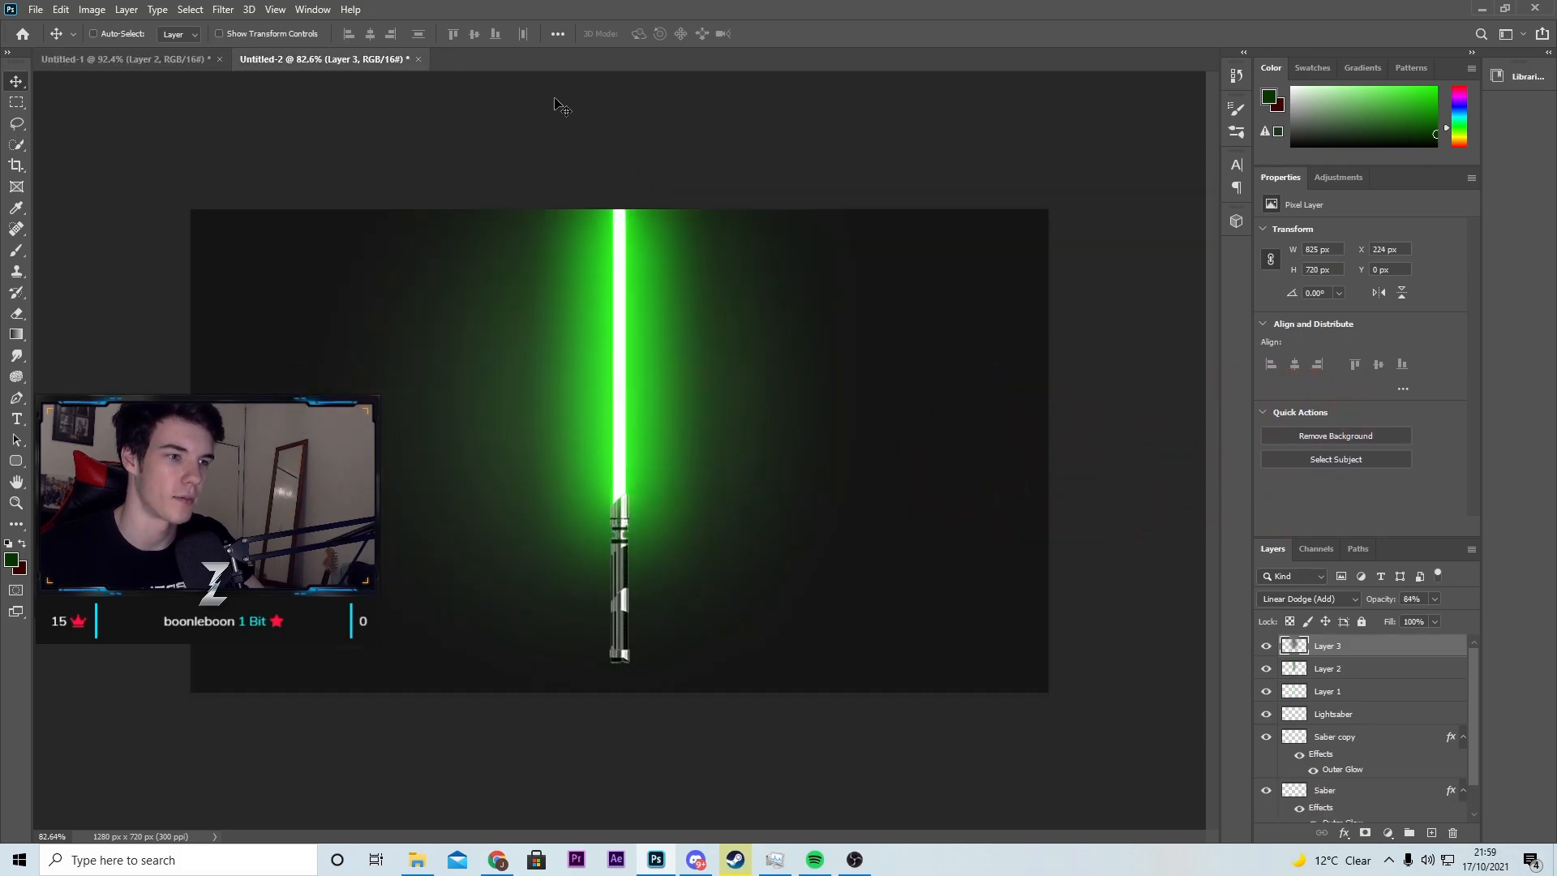